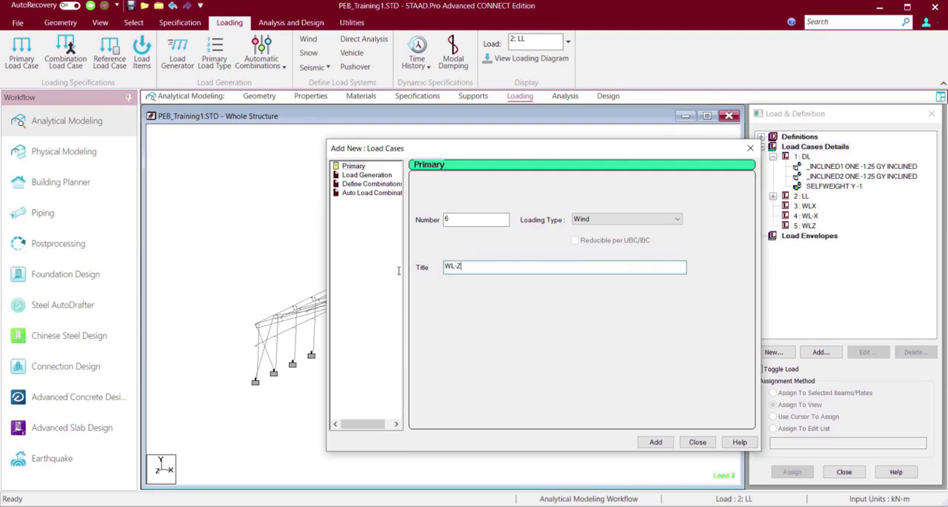
Add primary load case 6 with loading type Wind and title WL-Z, and finish creating load cases.
left_click(655, 442)
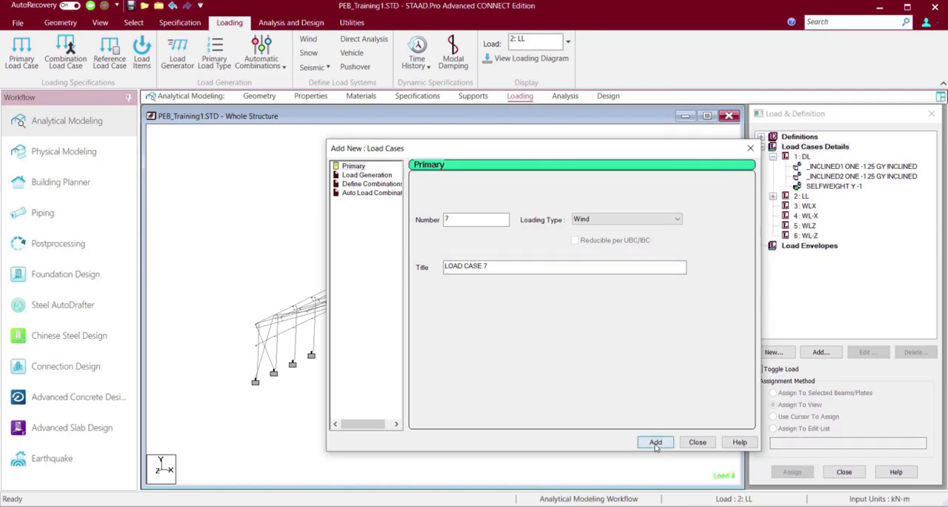
left_click(698, 443)
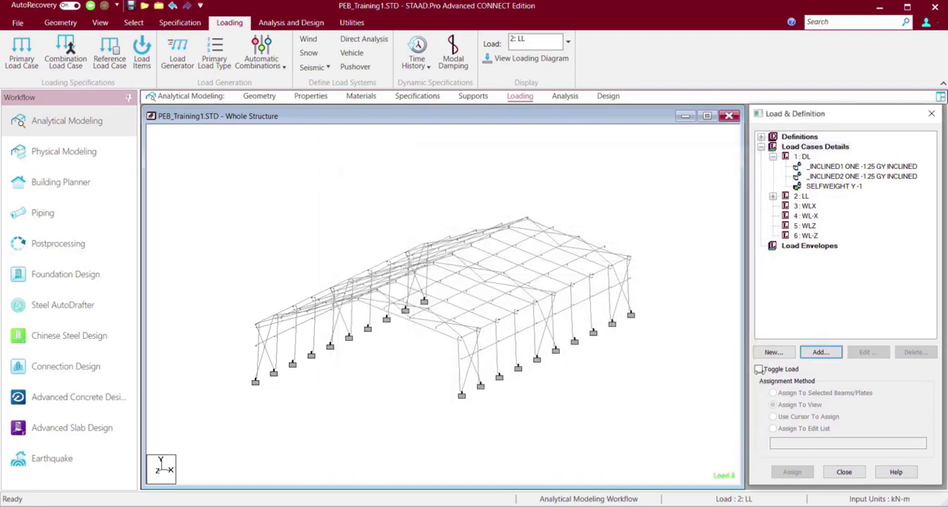
Start a new wind load item for load case 3: WLX.
left_click(807, 205)
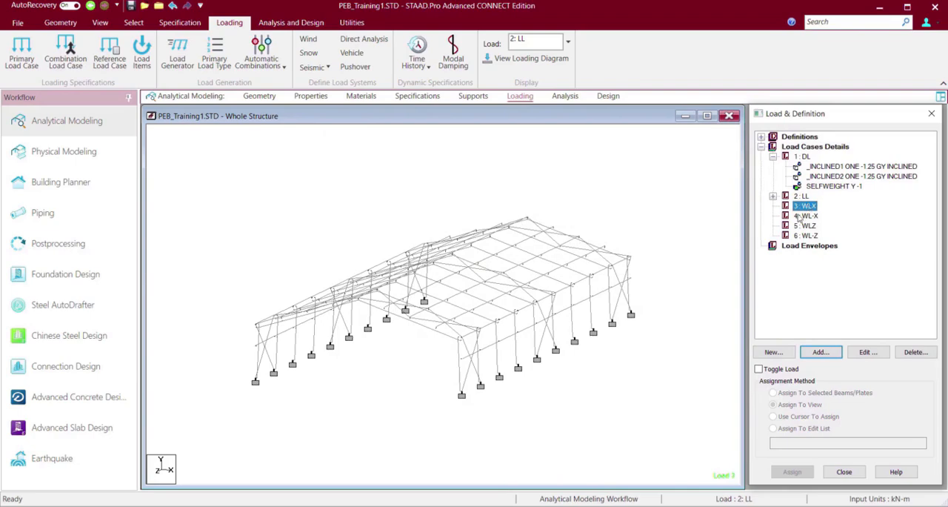
left_click(321, 160)
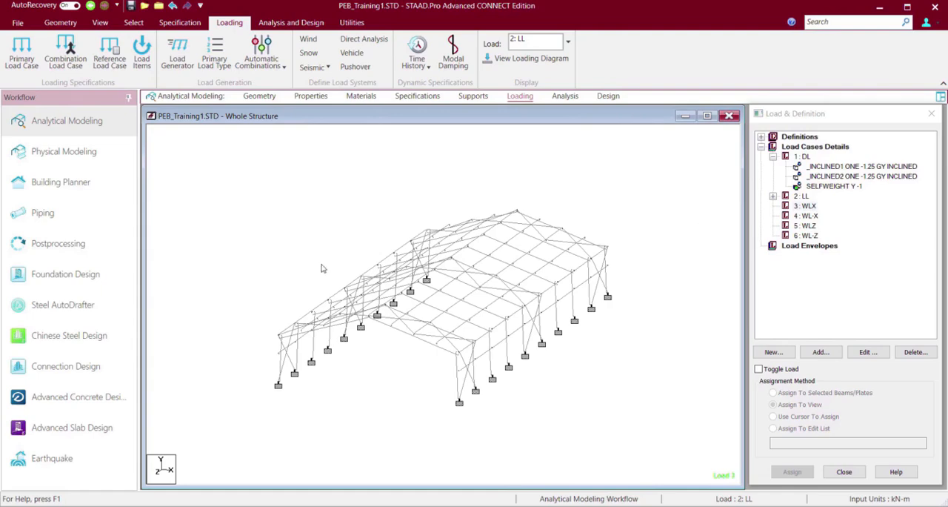
left_click(811, 208)
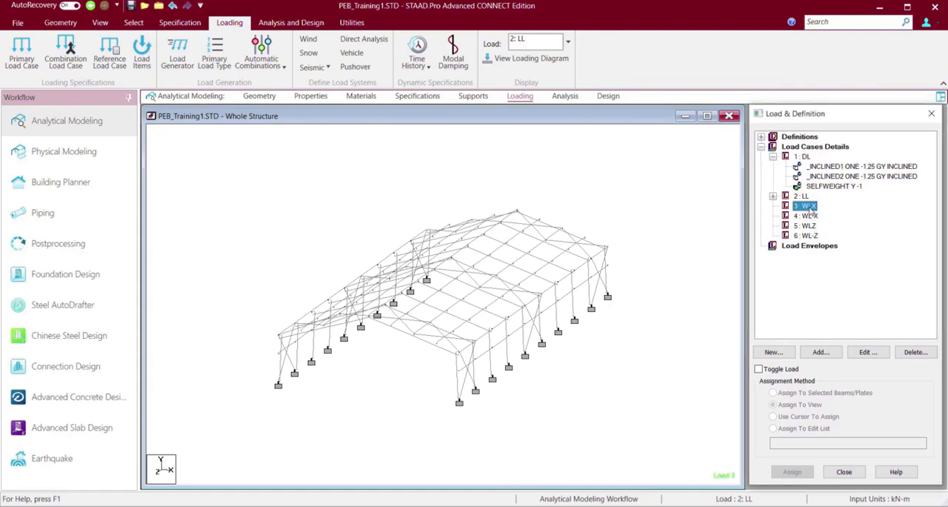
left_click(823, 357)
left_click(821, 354)
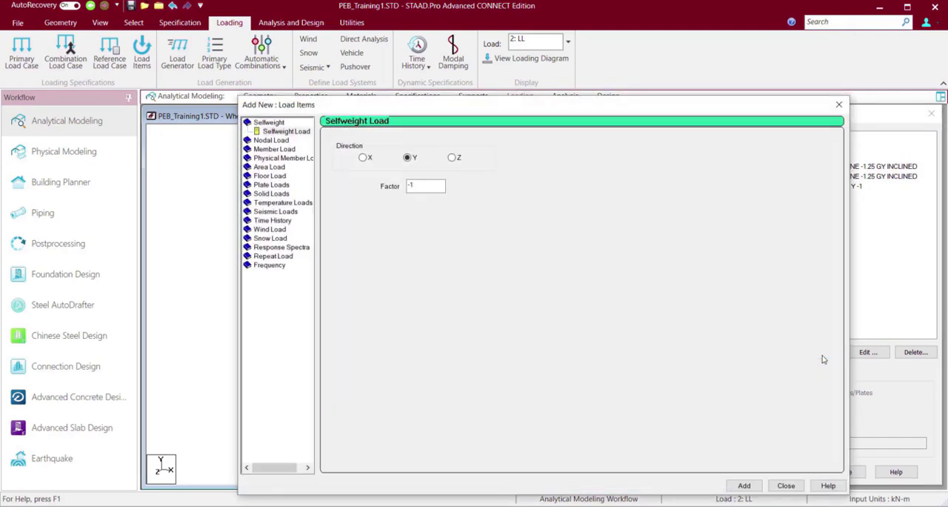
left_click(363, 158)
left_click(271, 229)
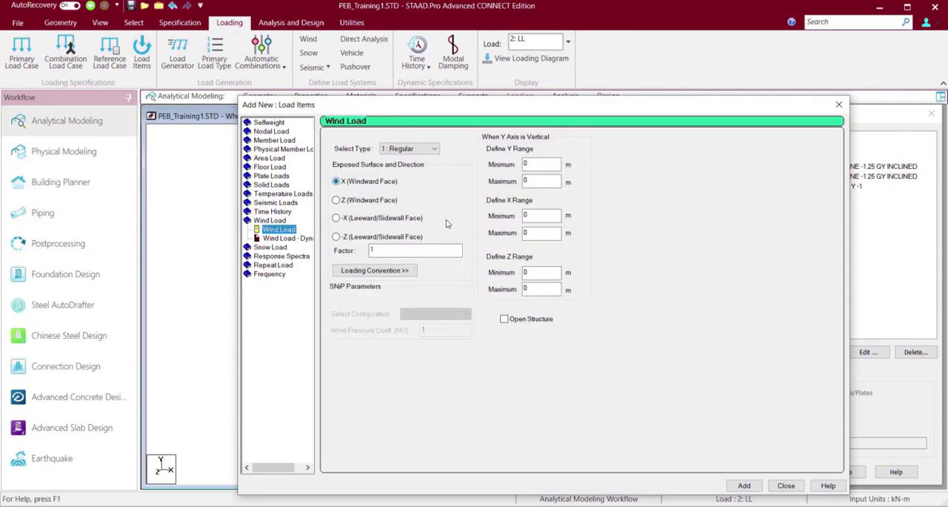
Review the loading convention diagrams and add a type 1 wind load on the X windward face with factor 1 to WLX.
left_click(405, 271)
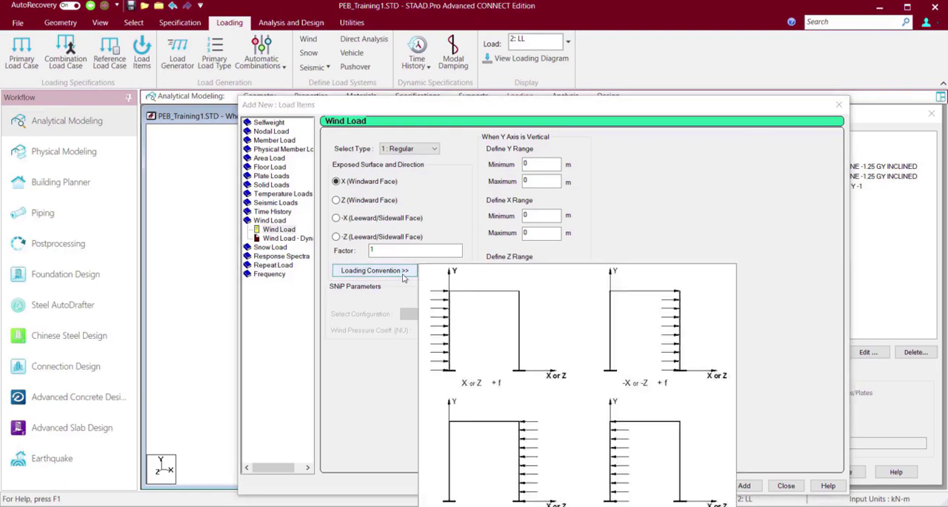
left_click(403, 274)
left_click(403, 275)
left_click(403, 275)
left_click(405, 274)
left_click(404, 272)
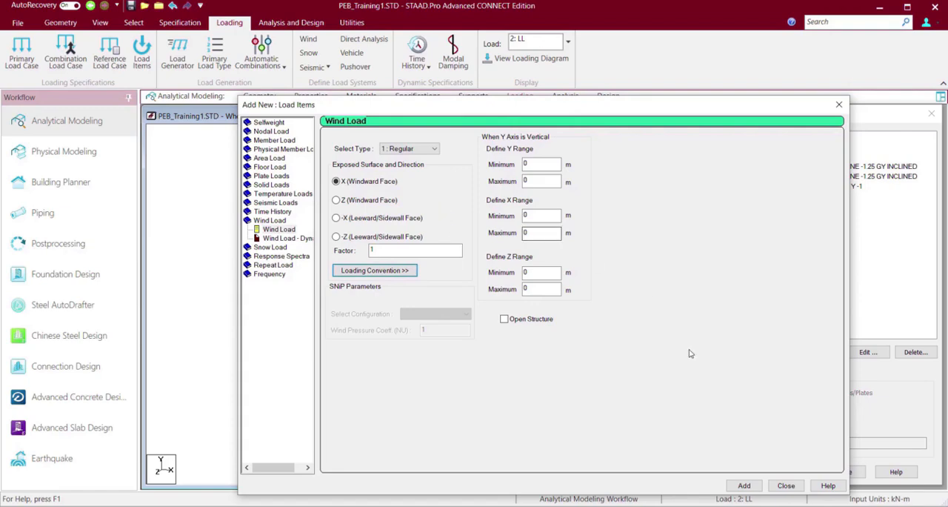
left_click(743, 486)
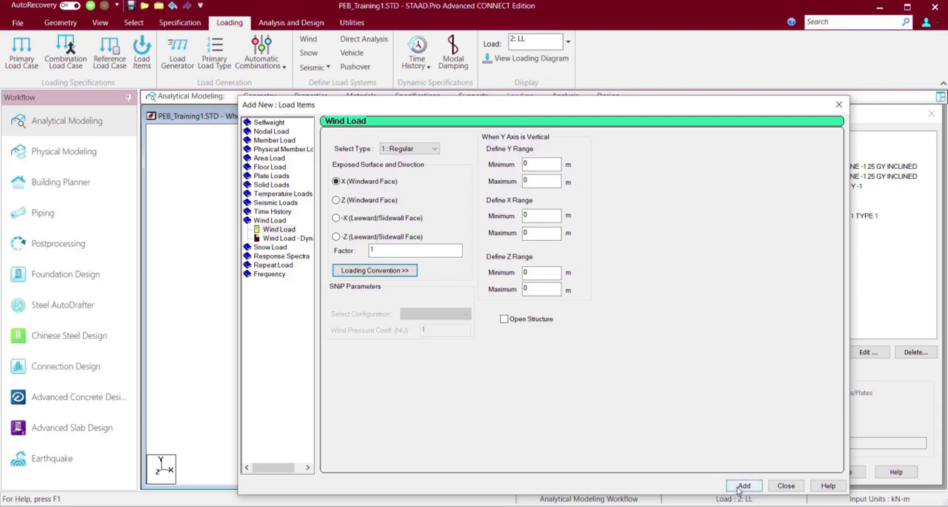
left_click(785, 488)
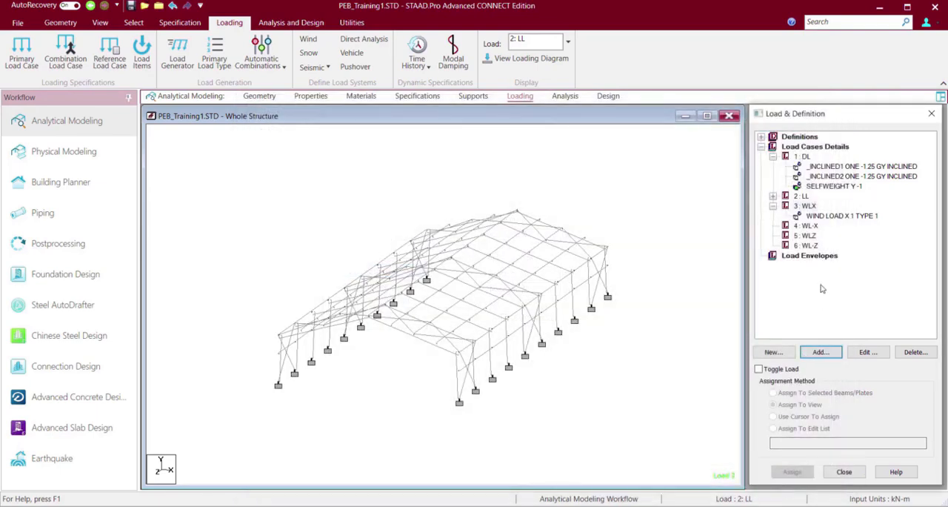
Display the WLX wind load on the structure and check the wind types available in its settings.
left_click(831, 216)
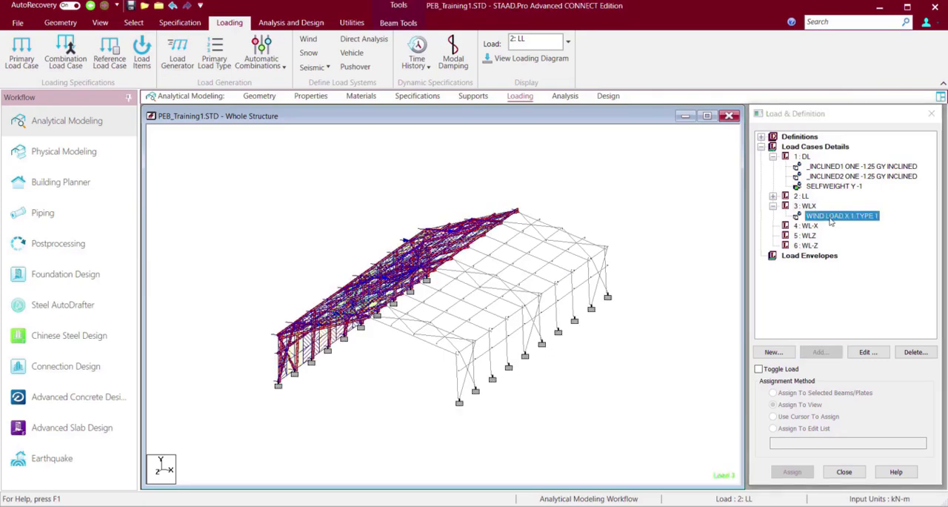
double_click(831, 216)
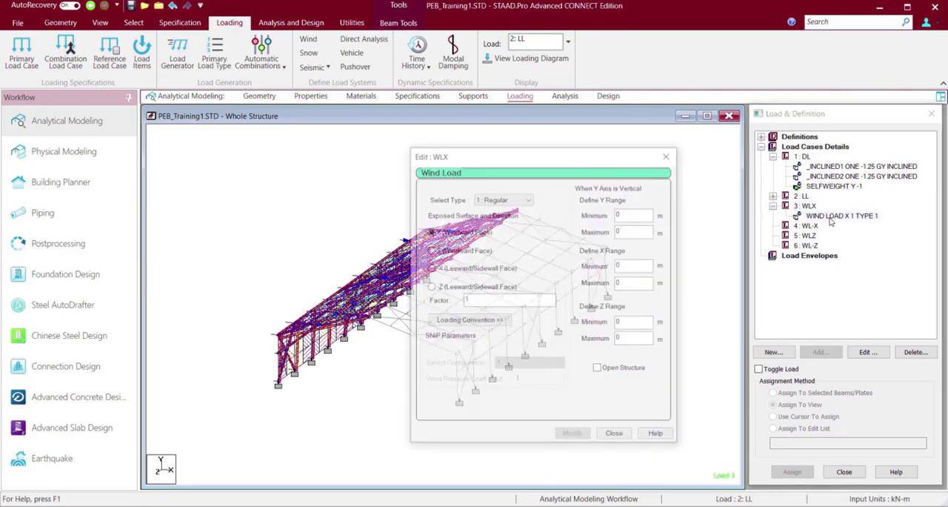
left_click(501, 200)
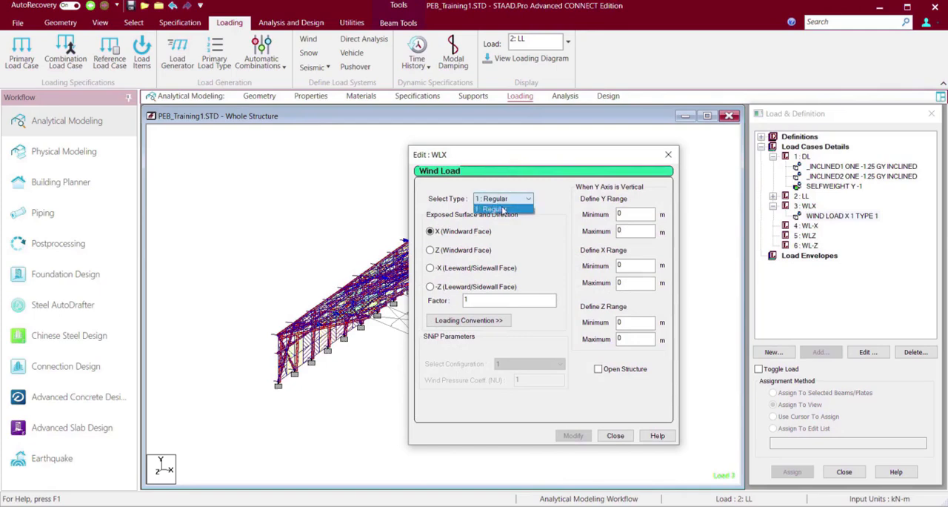
left_click(666, 157)
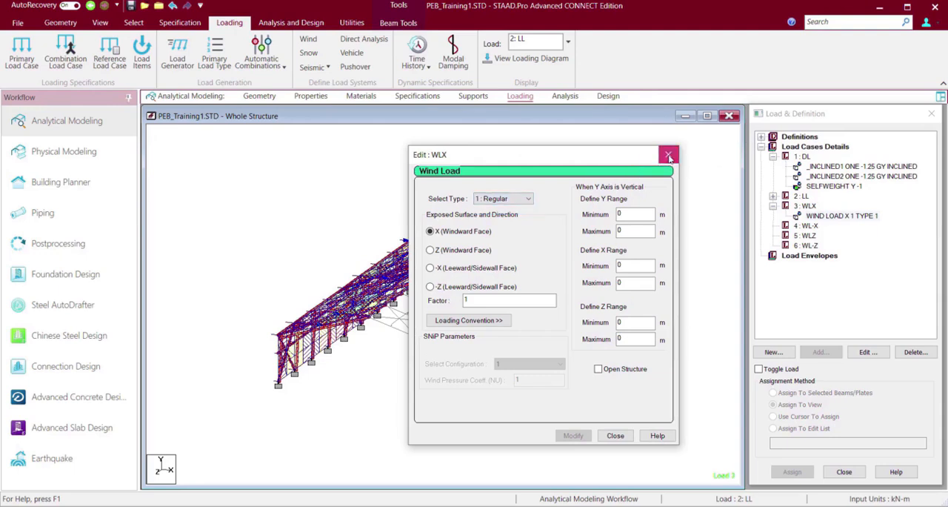
left_click(668, 154)
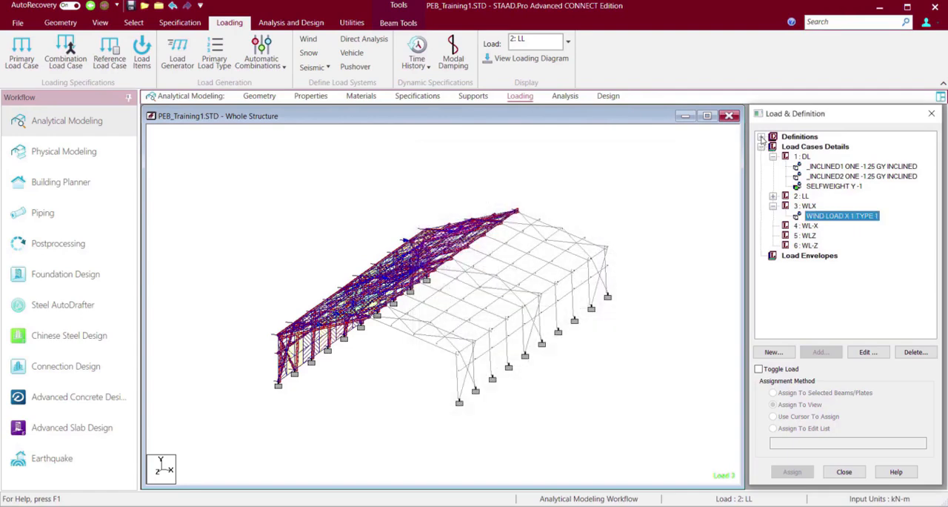
Compare the existing wind definitions with the type choices offered for the WLX wind load.
left_click(761, 137)
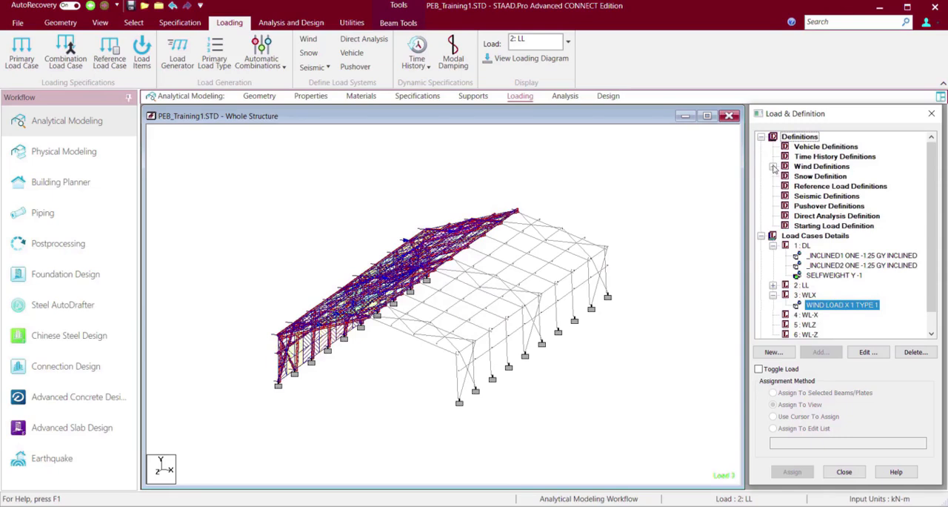
left_click(773, 166)
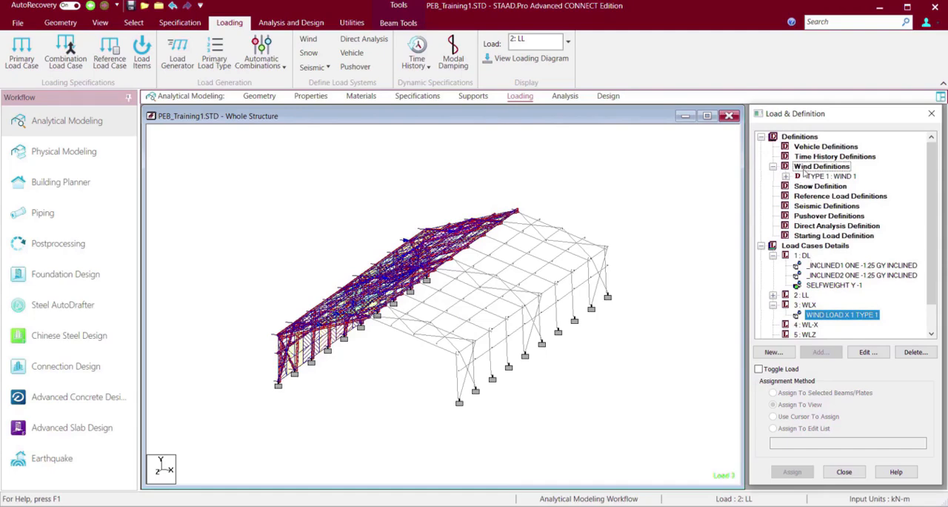
double_click(852, 315)
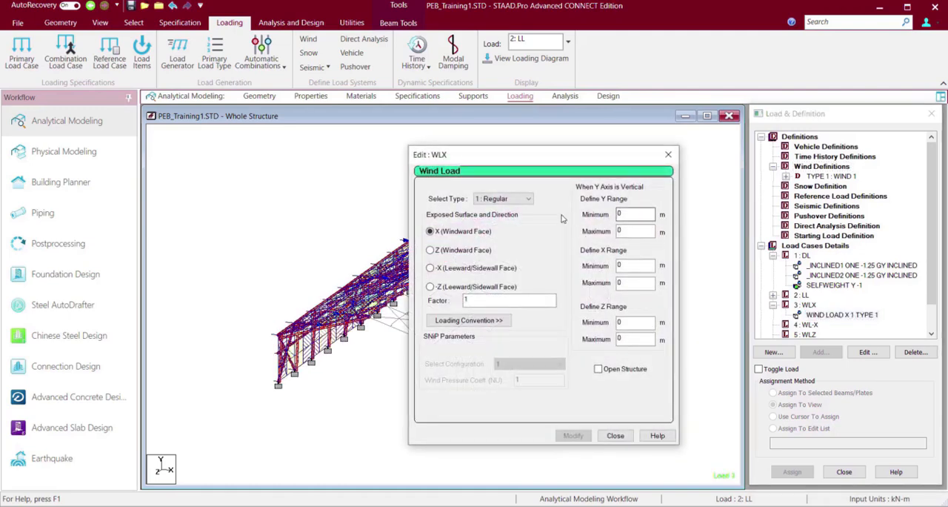
left_click(529, 198)
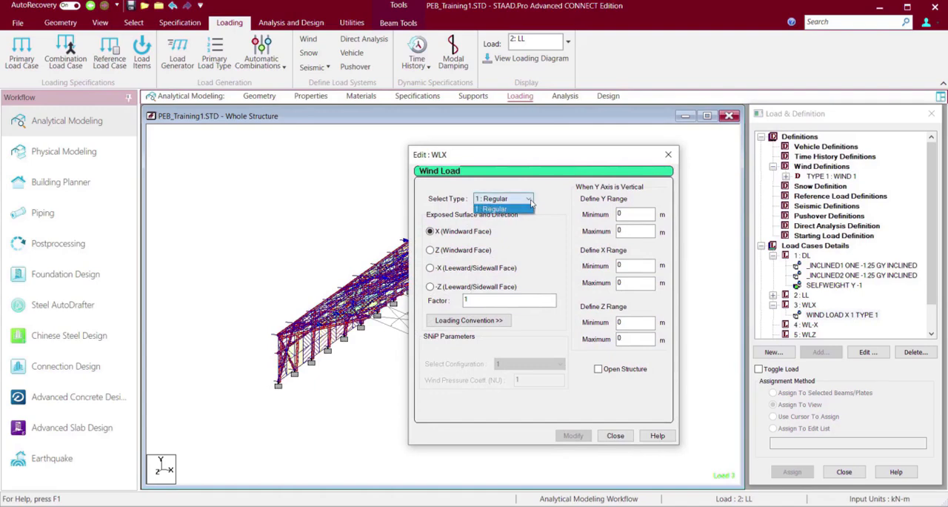
left_click(529, 190)
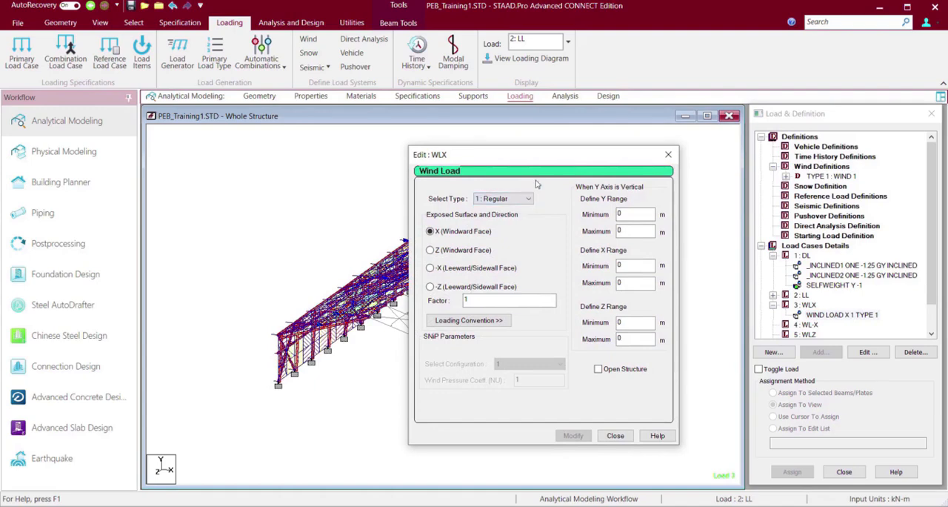
left_click(616, 435)
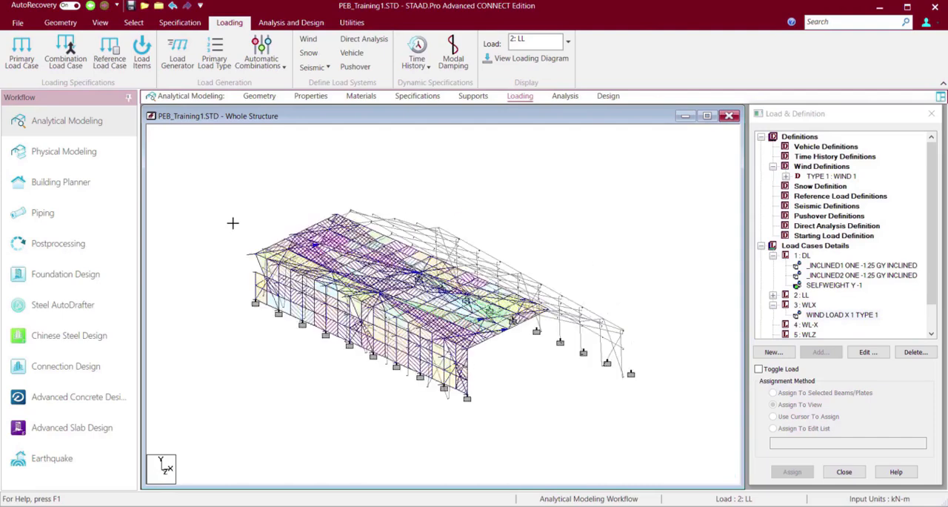
Examine how the WLX wind load is distributed over the building's side wall and sloping roof.
key("Right")
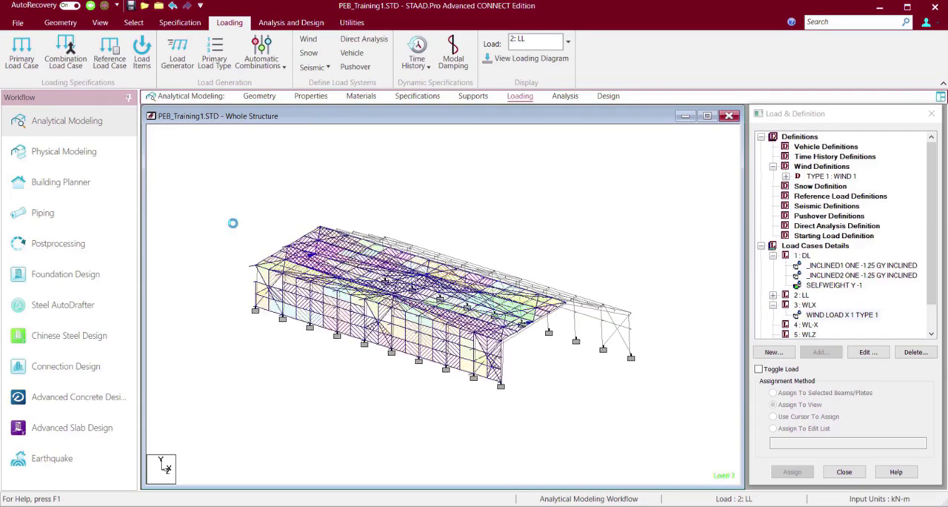
scroll(235, 227, "up", 2)
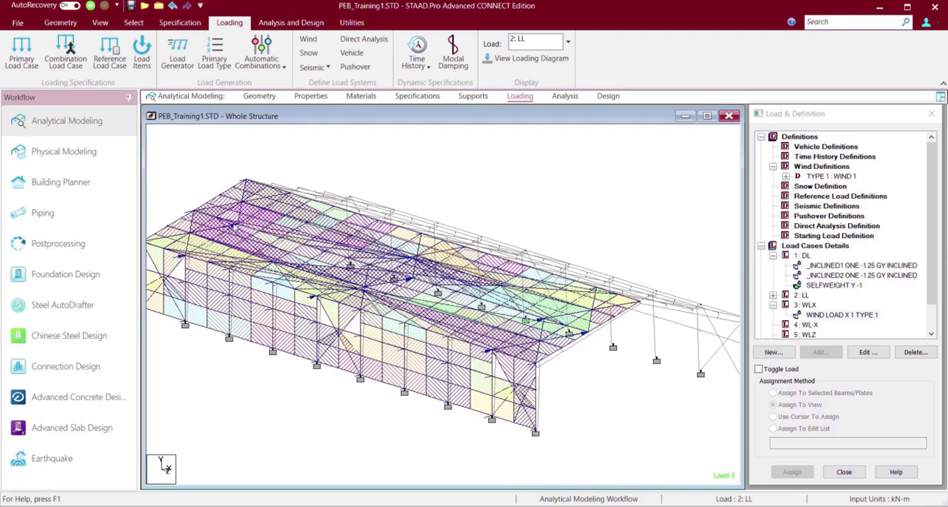
left_click(499, 180)
scroll(499, 180, "up", 1)
scroll(499, 184, "up", 2)
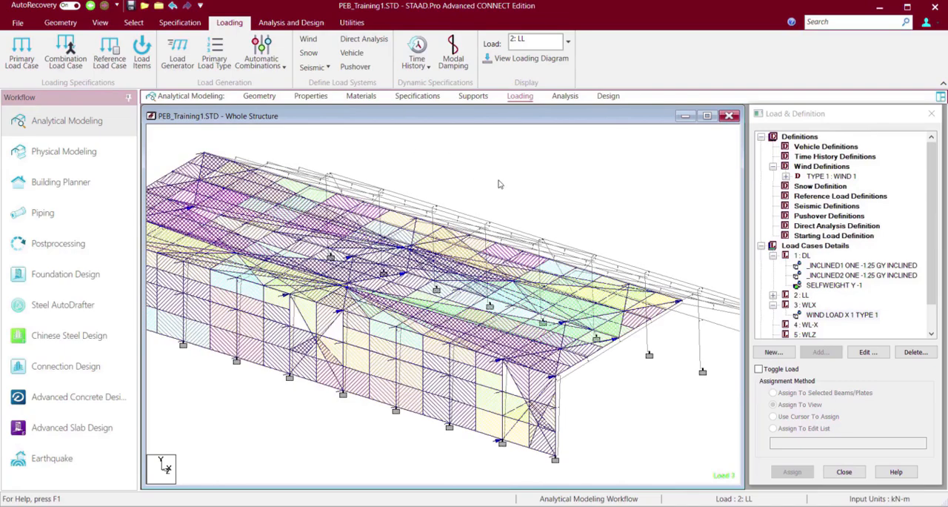
scroll(498, 183, "down", 1)
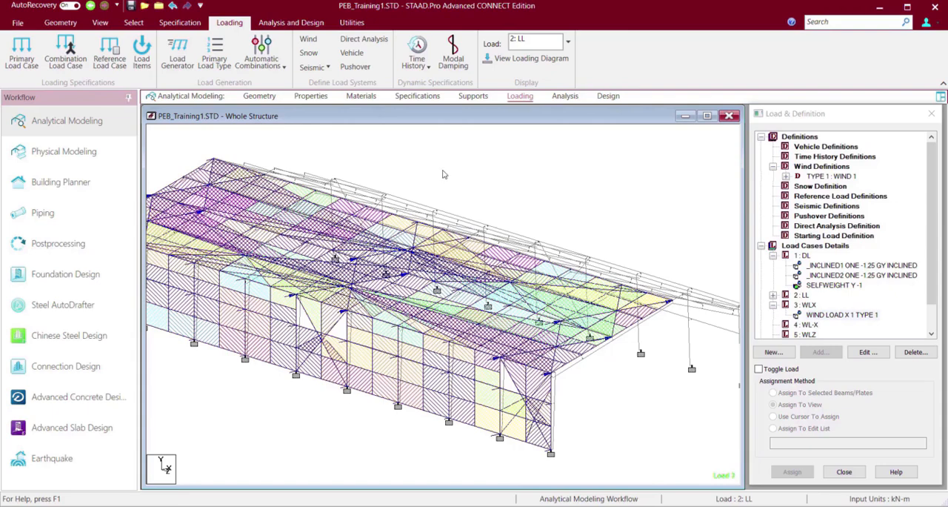
left_click(360, 24)
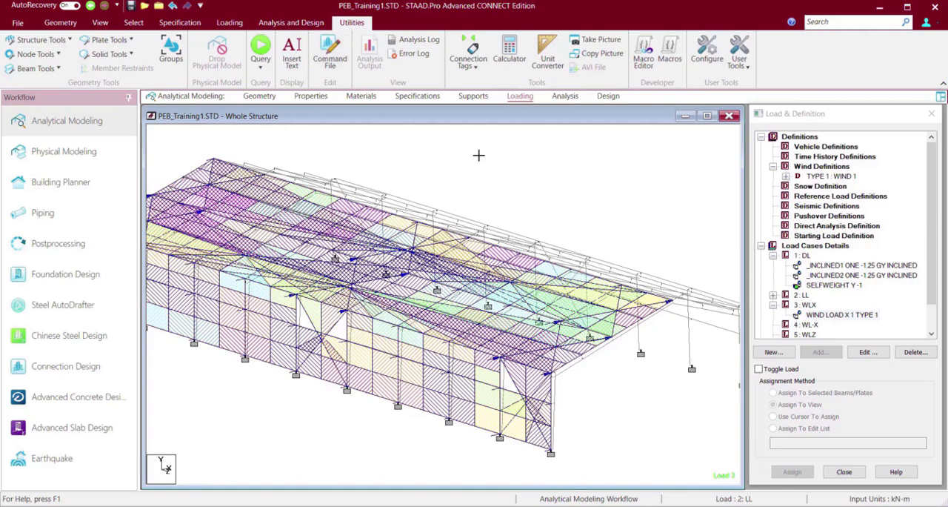
scroll(480, 160, "up", 2)
scroll(480, 159, "down", 4)
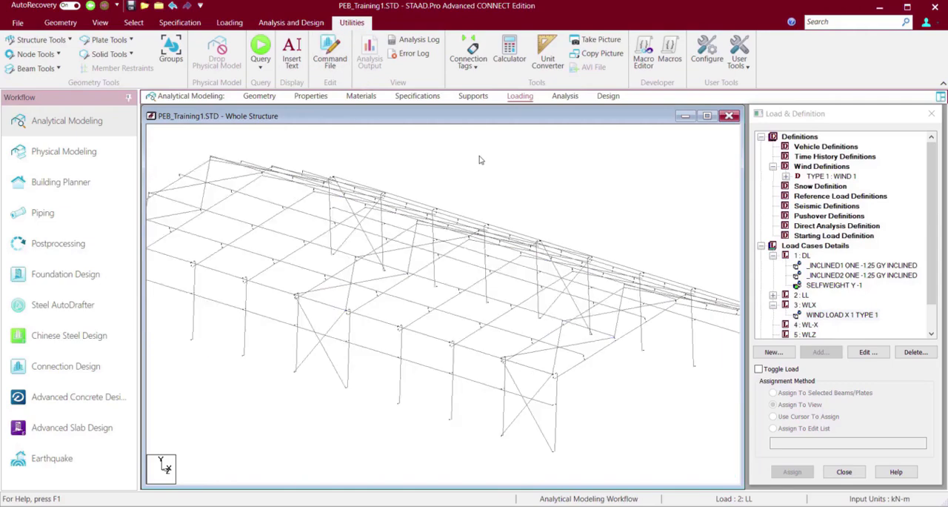
scroll(481, 160, "down", 1)
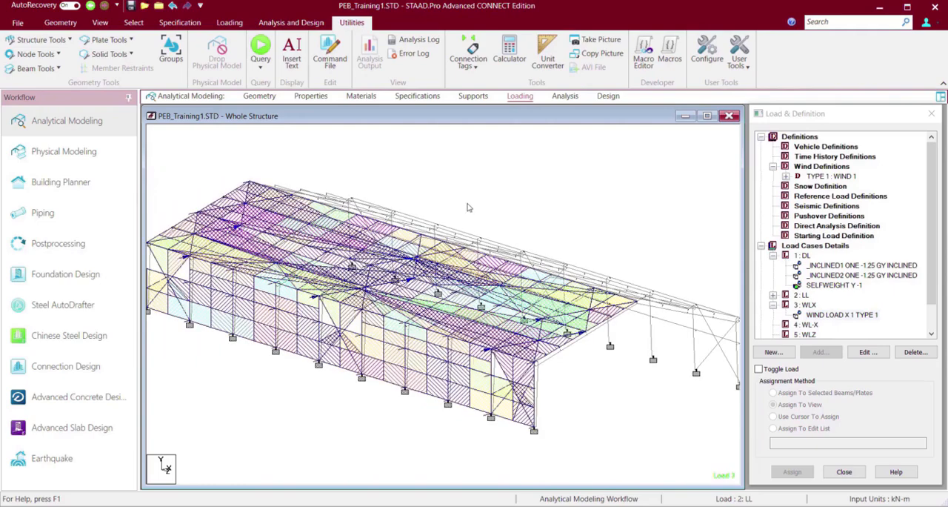
scroll(468, 207, "up", 3)
scroll(468, 208, "up", 2)
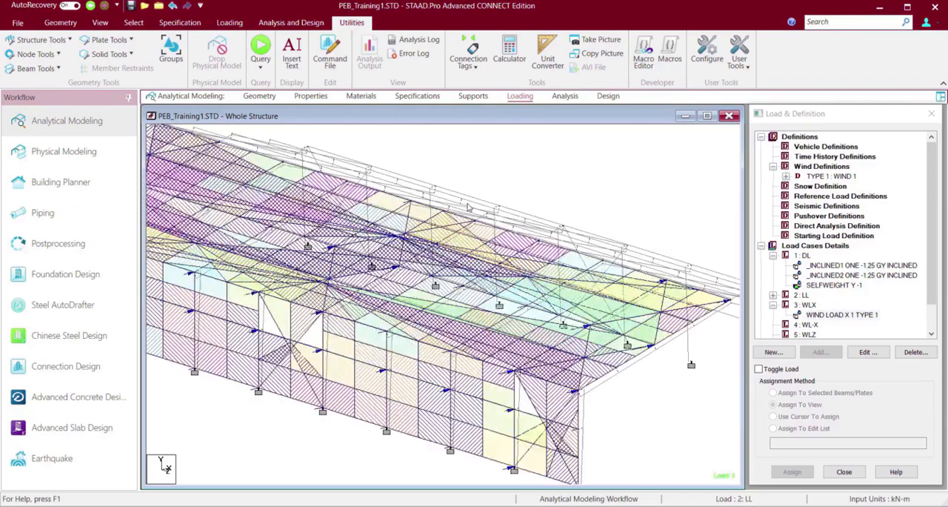
scroll(514, 308, "down", 3)
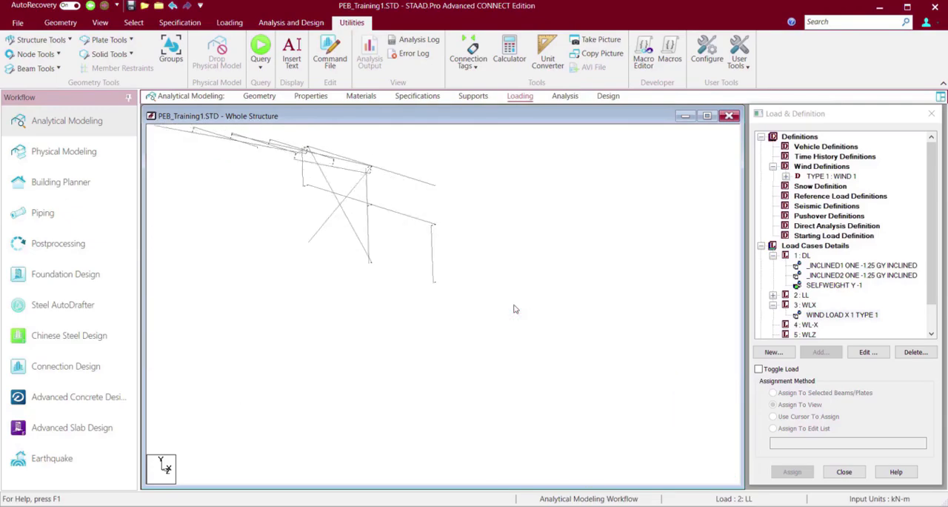
scroll(513, 308, "down", 2)
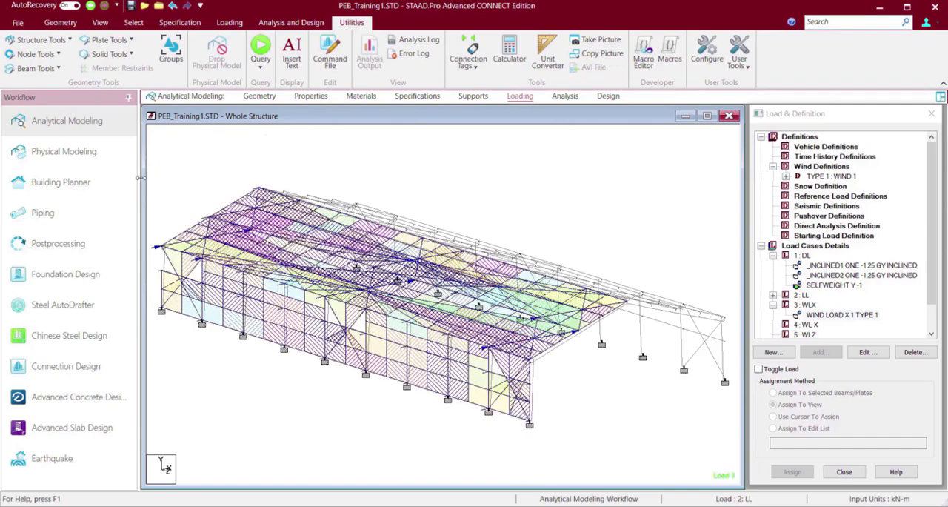
Open the model's command file in the STAAD.Pro Editor and go to the load case commands near its end.
left_click(334, 50)
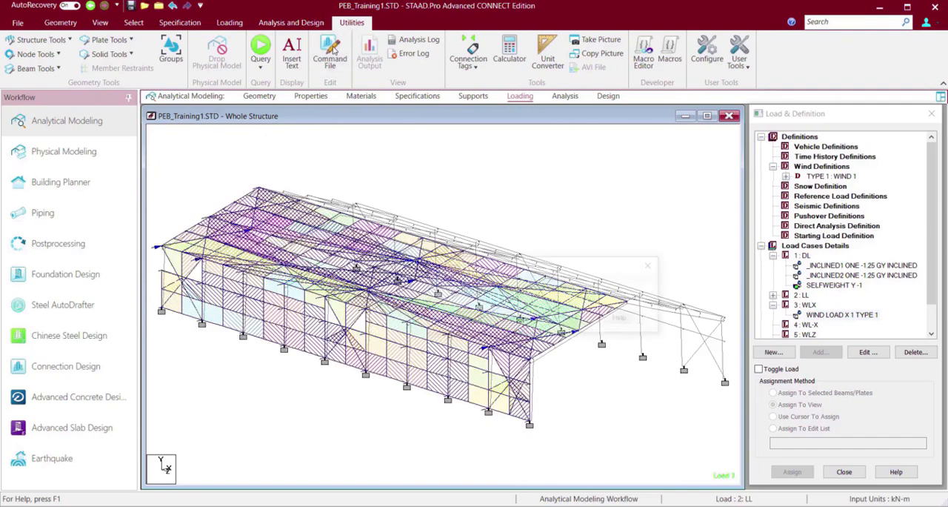
left_click(462, 319)
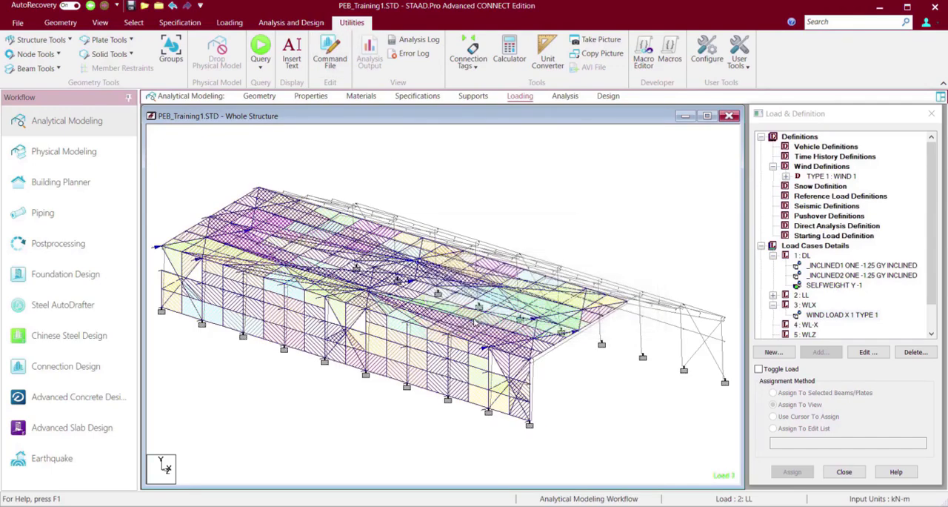
scroll(369, 365, "down", 20)
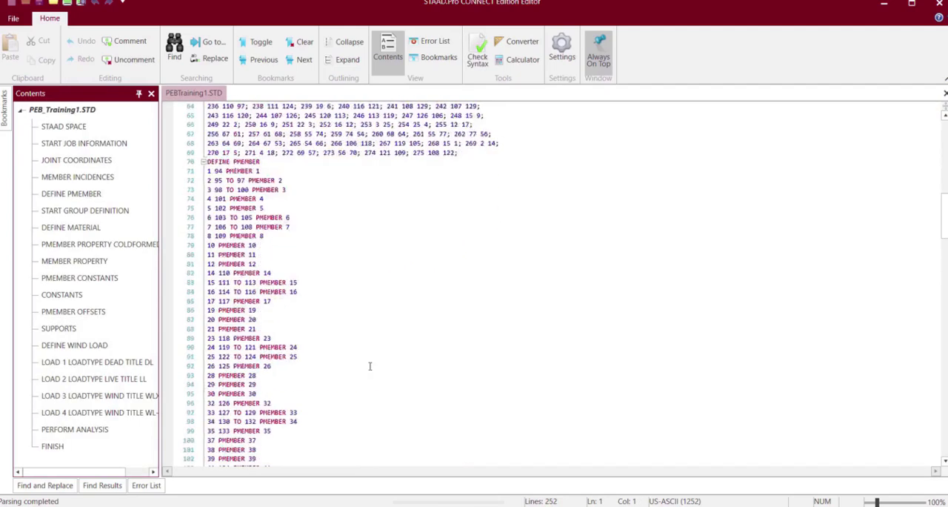
scroll(369, 365, "up", 10)
scroll(369, 365, "down", 3)
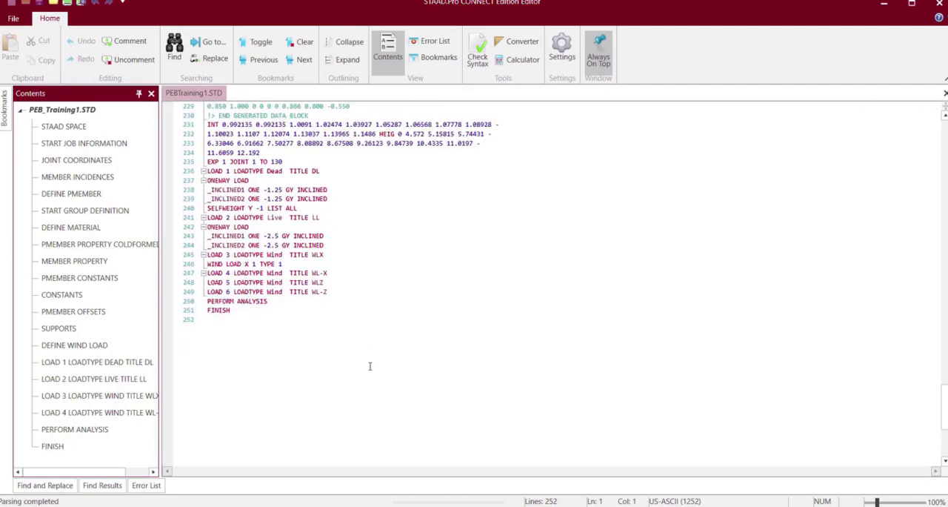
Append "list _wind3" to the WLX command WIND LOAD X 1 TYPE 1, save the command file and close the editor.
left_click(335, 255)
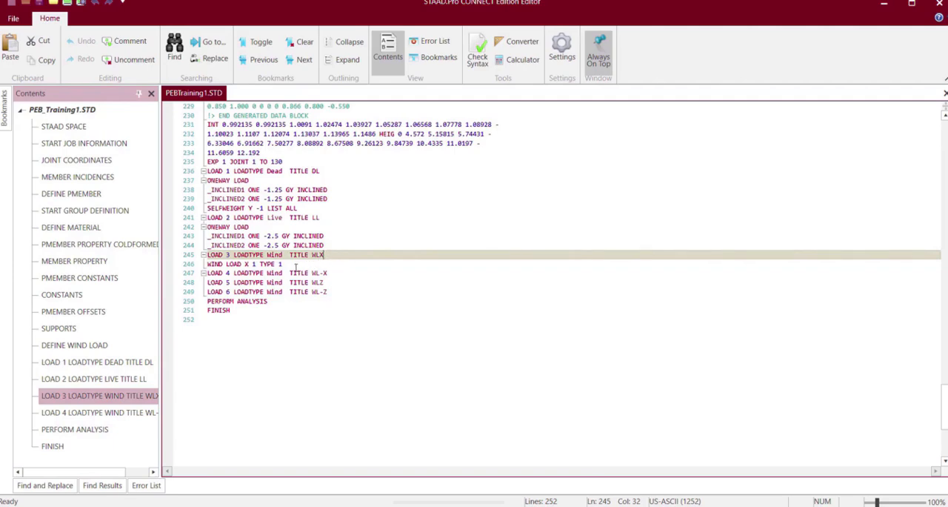
left_click(290, 265)
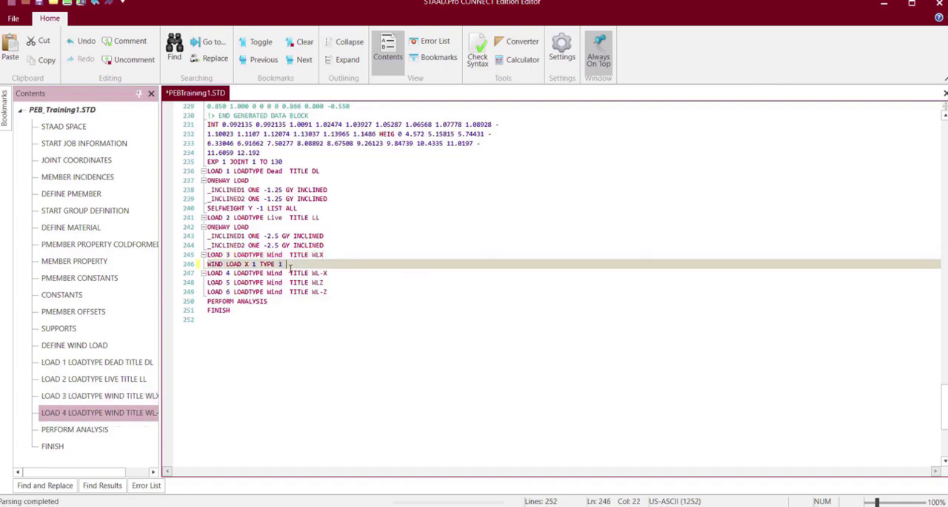
type("li")
type("_")
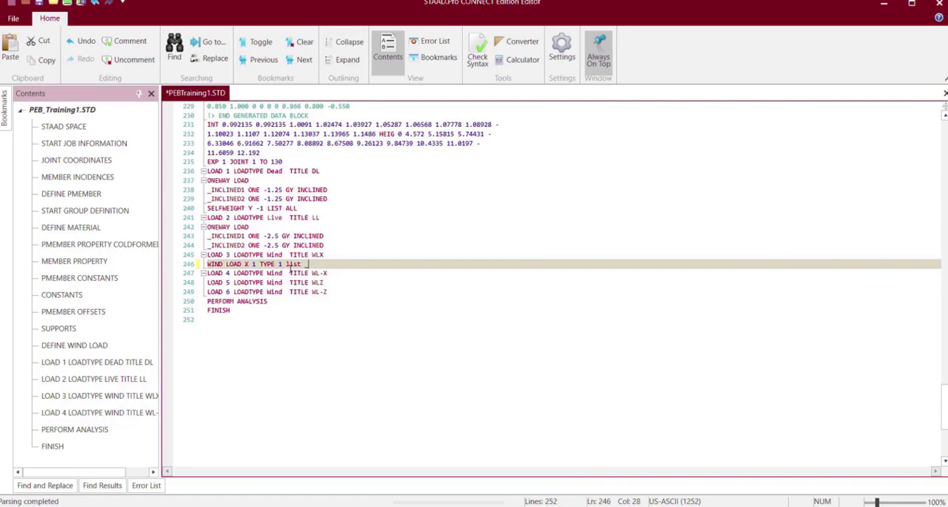
type("wind3")
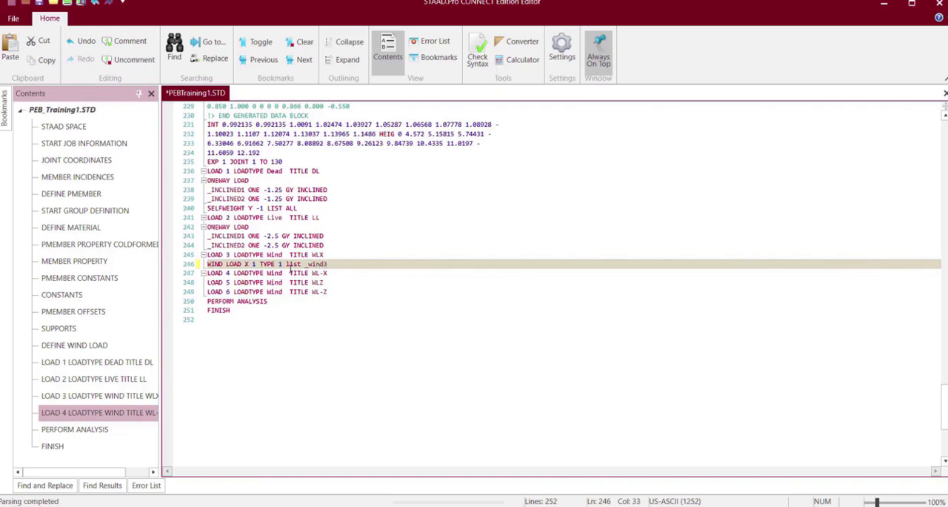
left_click(40, 4)
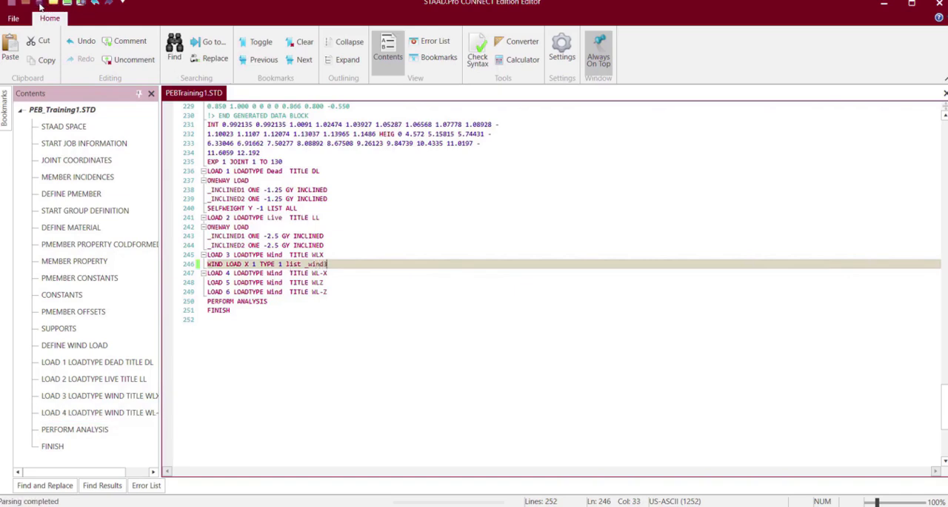
left_click(940, 4)
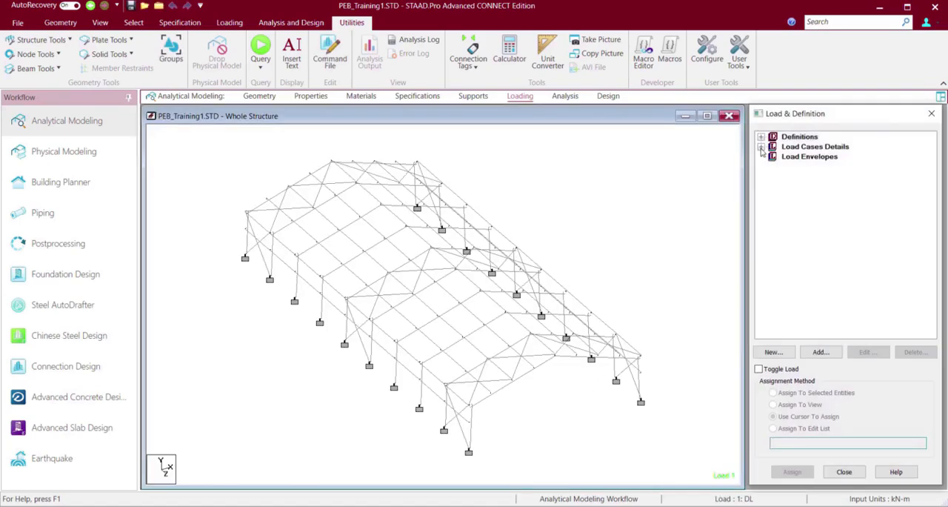
Display the WLX wind load on the structure and examine its distribution over the loaded side wall and roof slope.
left_click(761, 147)
left_click(774, 176)
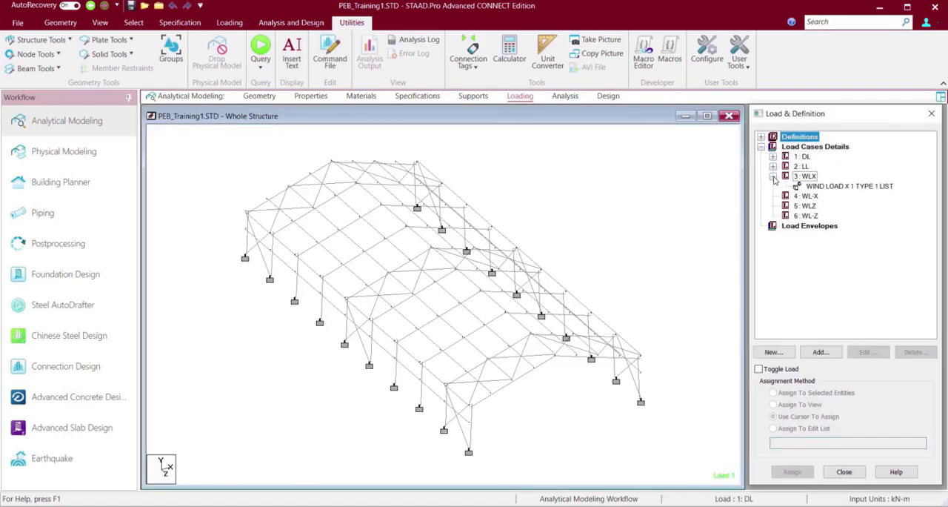
left_click(836, 186)
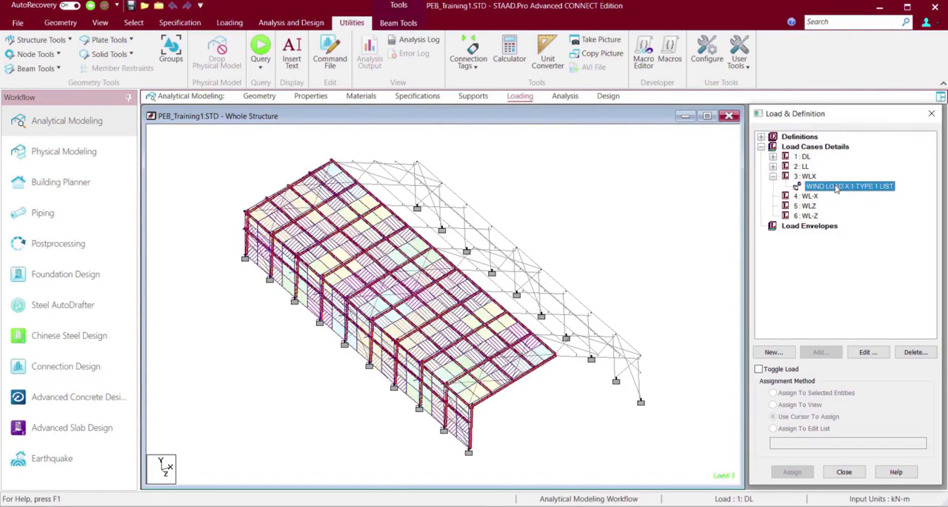
left_click(606, 175)
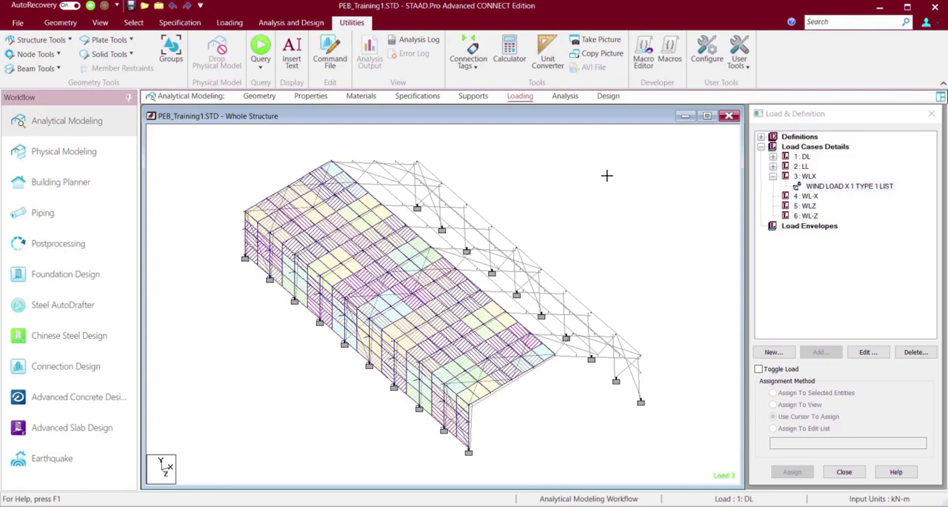
scroll(607, 175, "up", 5)
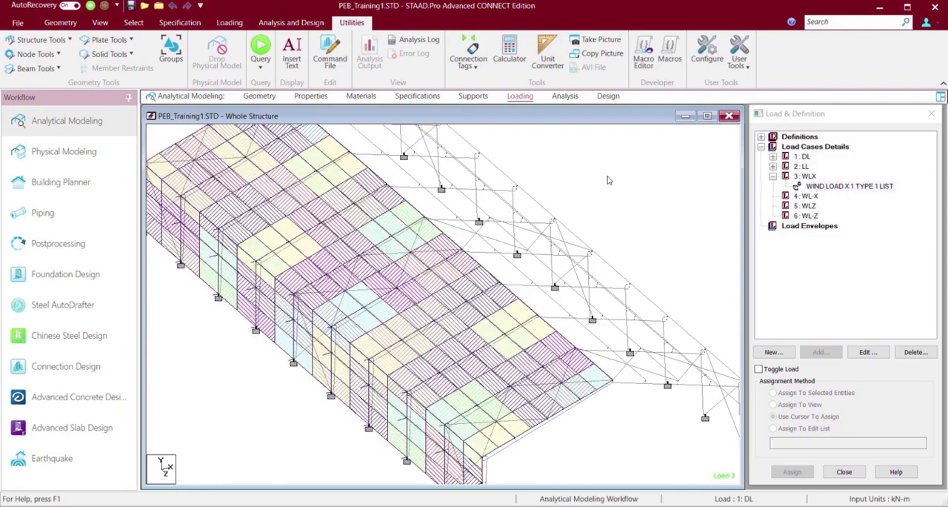
scroll(608, 180, "down", 2)
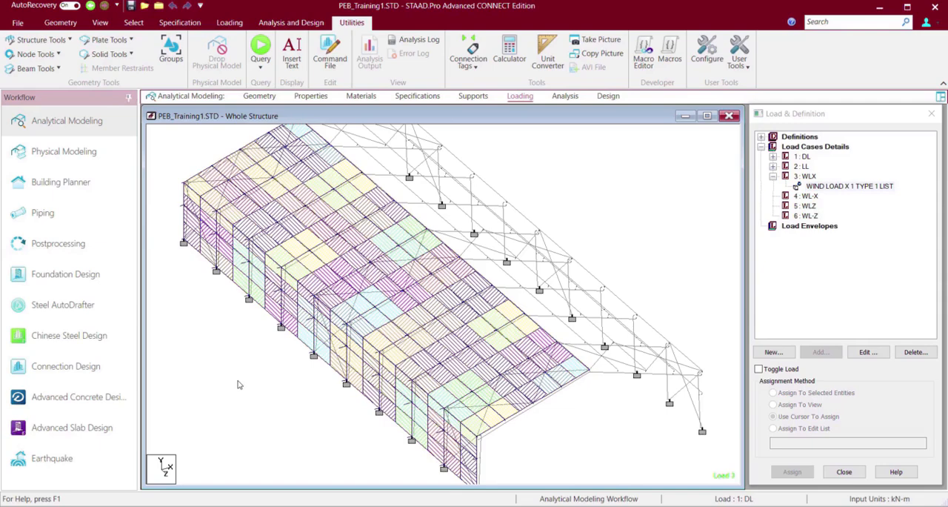
scroll(238, 385, "up", 1)
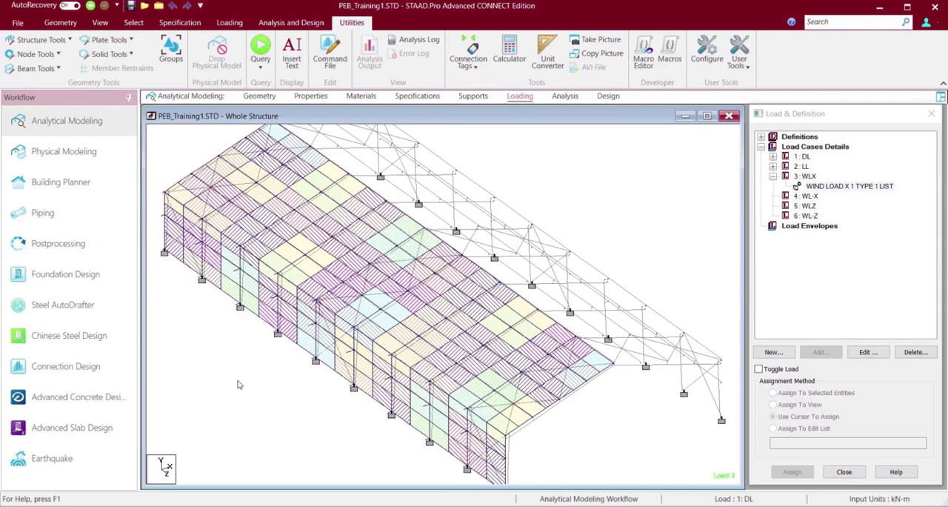
key("Right")
key("Right")
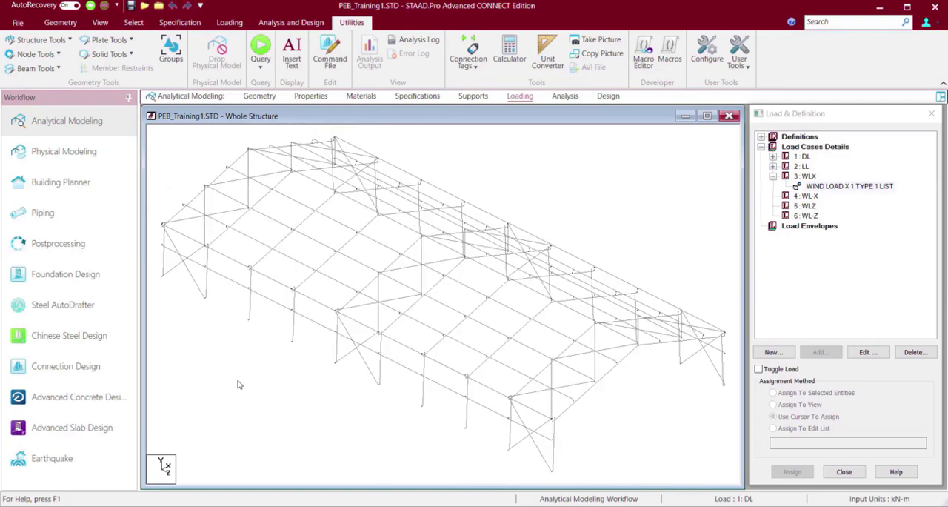
key("Right")
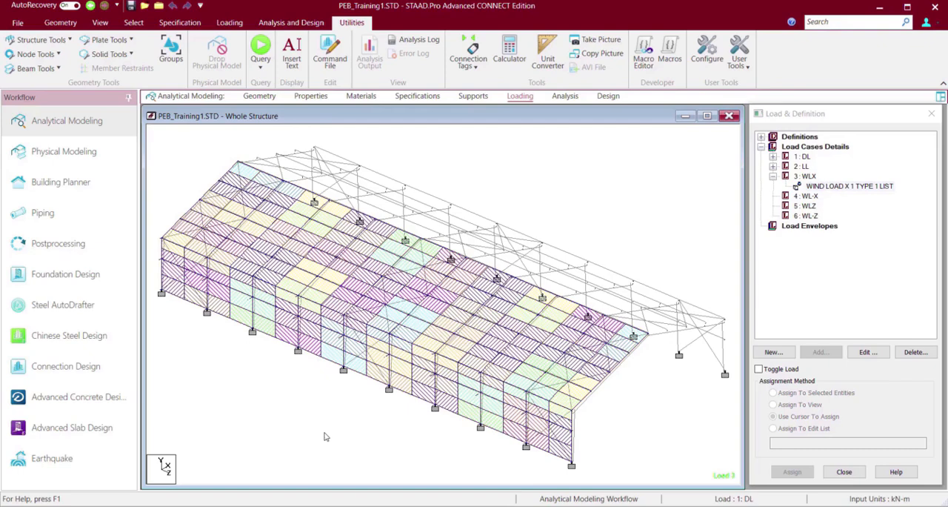
scroll(324, 437, "up", 4)
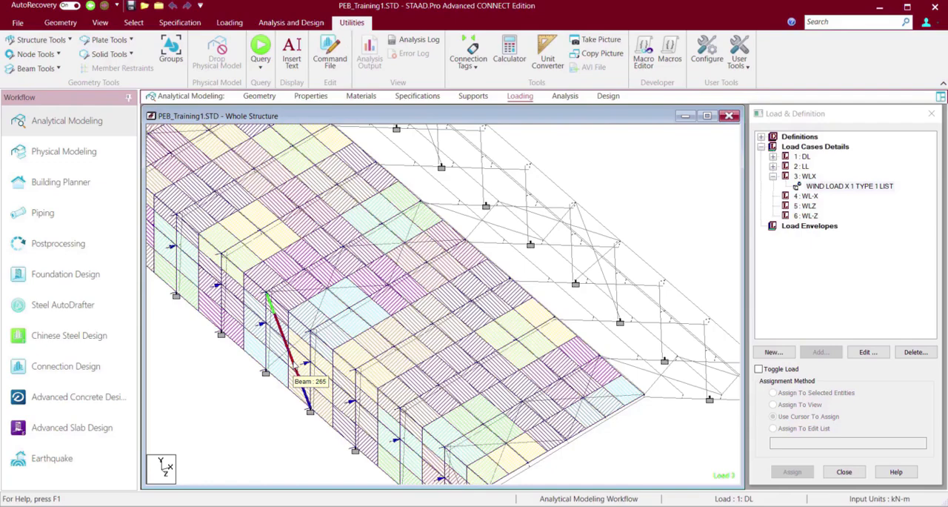
scroll(293, 364, "down", 6)
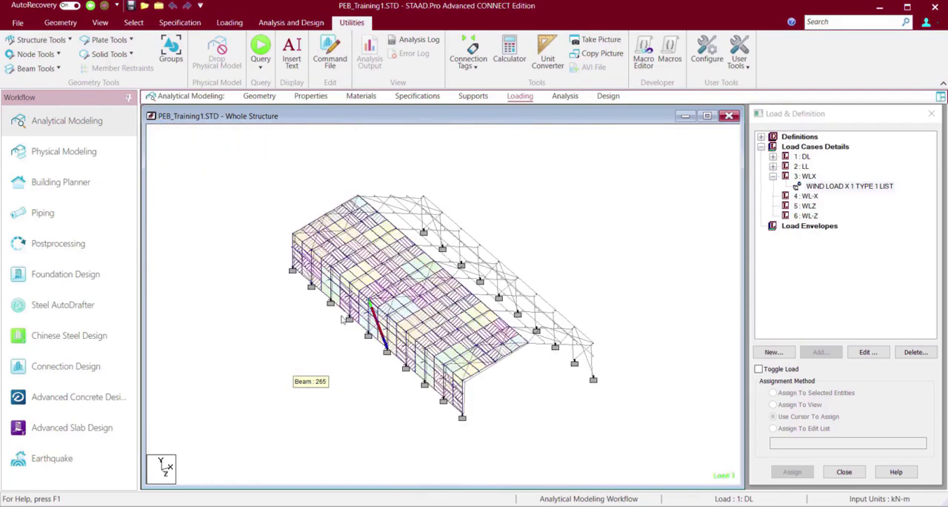
View the WLX wind load from the opposite side of the building to check which faces carry it.
left_click(598, 234)
key("Left")
key("Left")
key("Left")
key("Left")
key("Left")
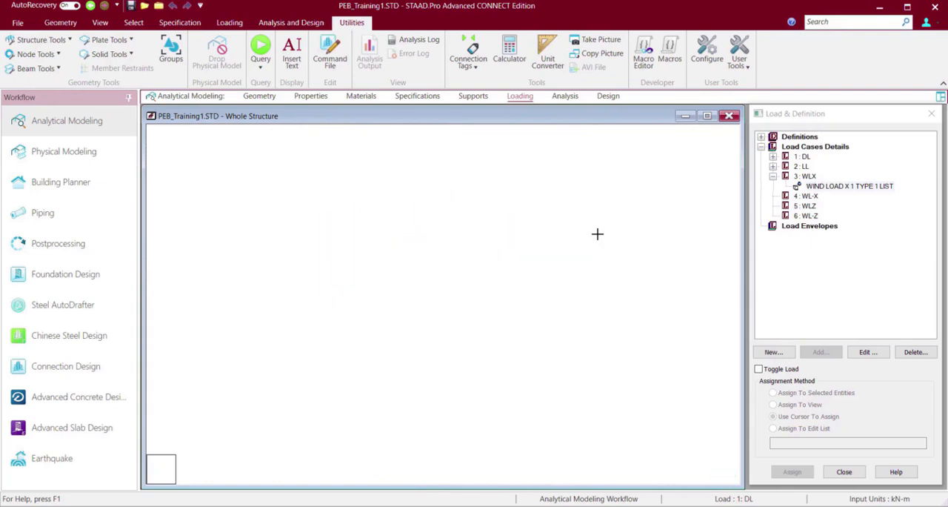
left_click(598, 233)
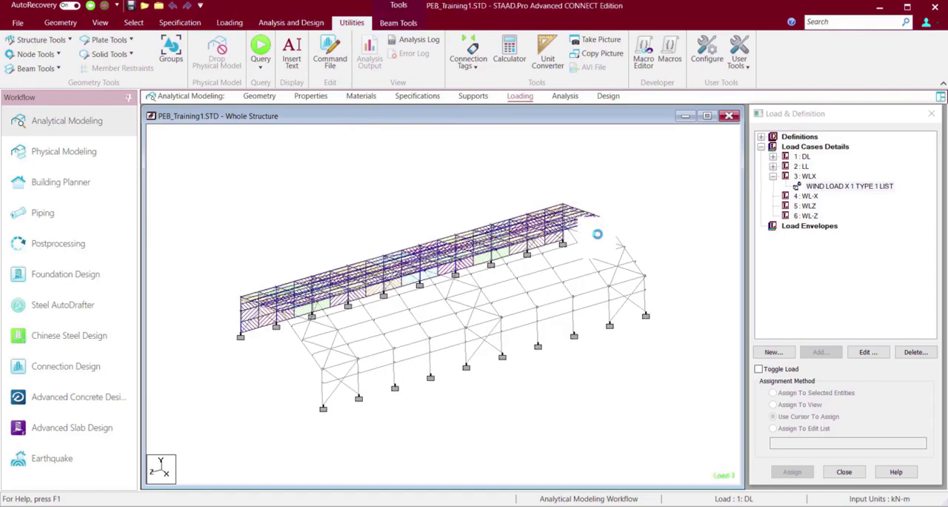
left_click(682, 225)
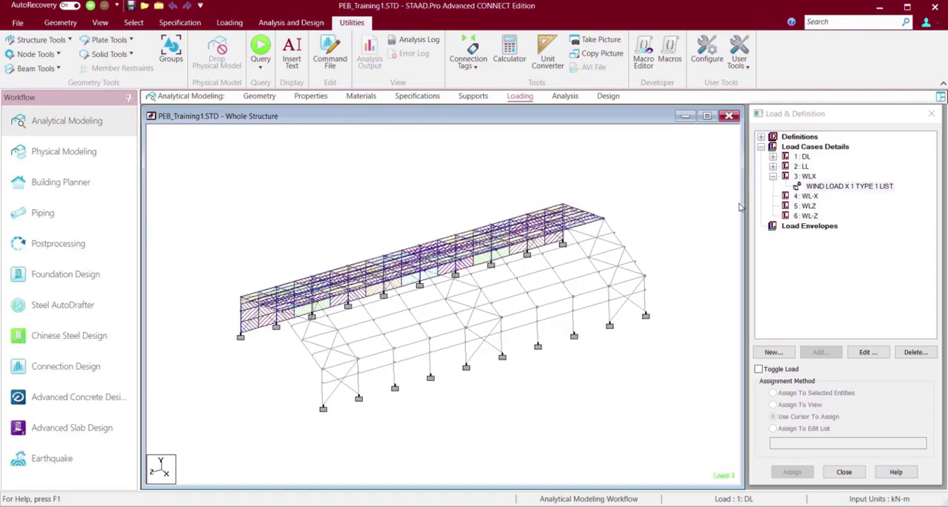
Add a type 1 wind load in the X direction with factor -1 to load case WL-X and display it on the structure.
left_click(811, 196)
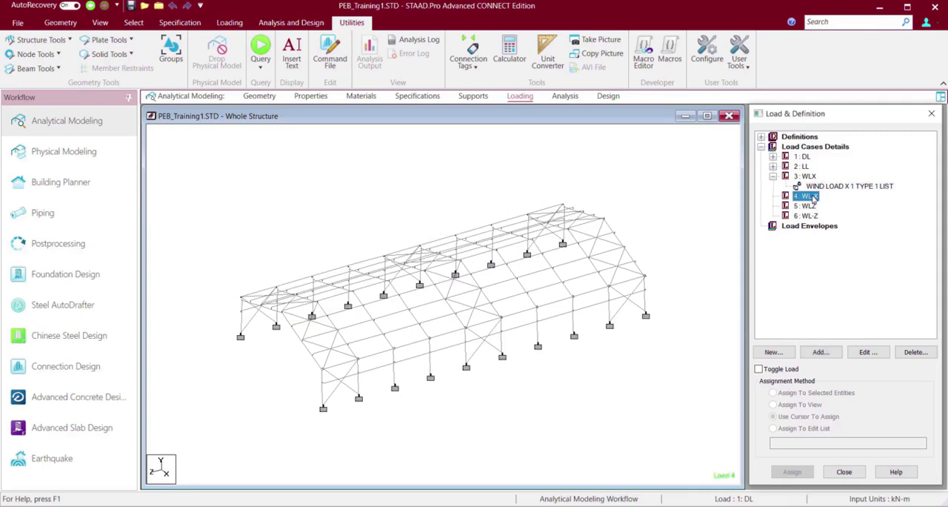
left_click(820, 353)
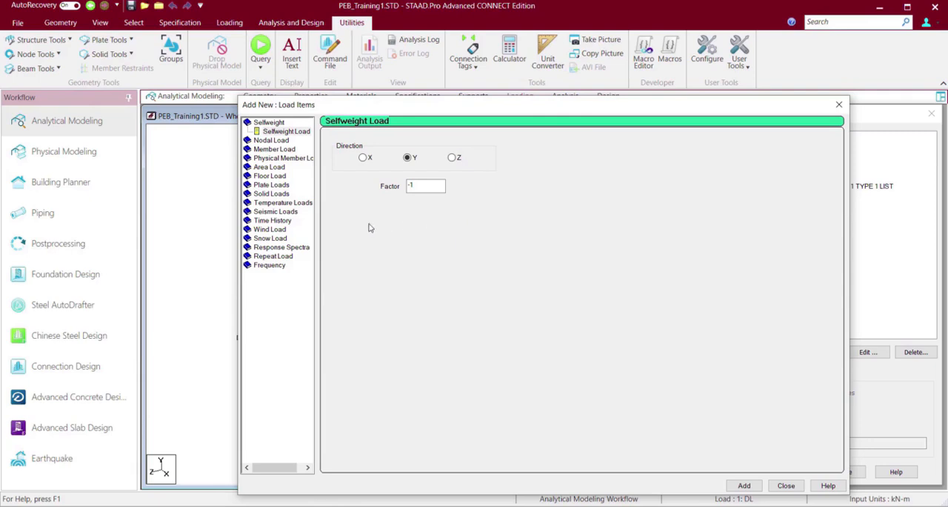
left_click(266, 230)
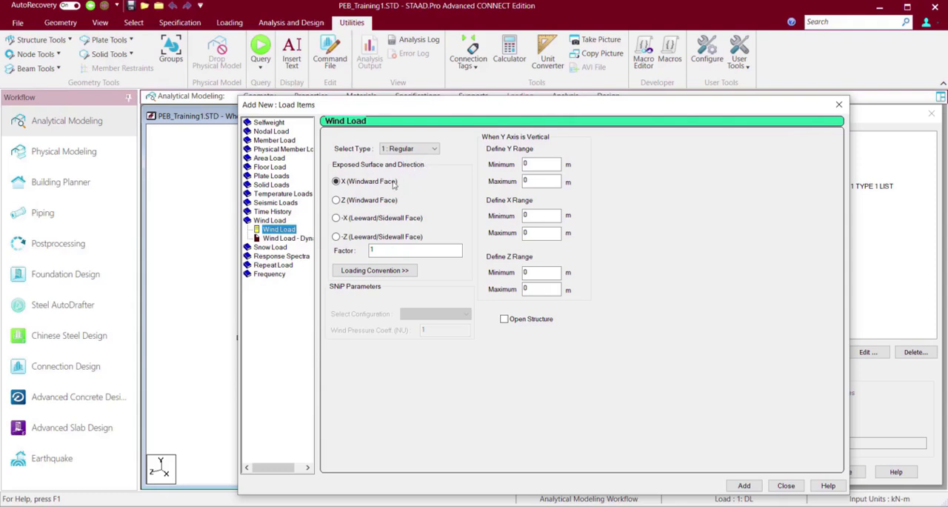
double_click(371, 250)
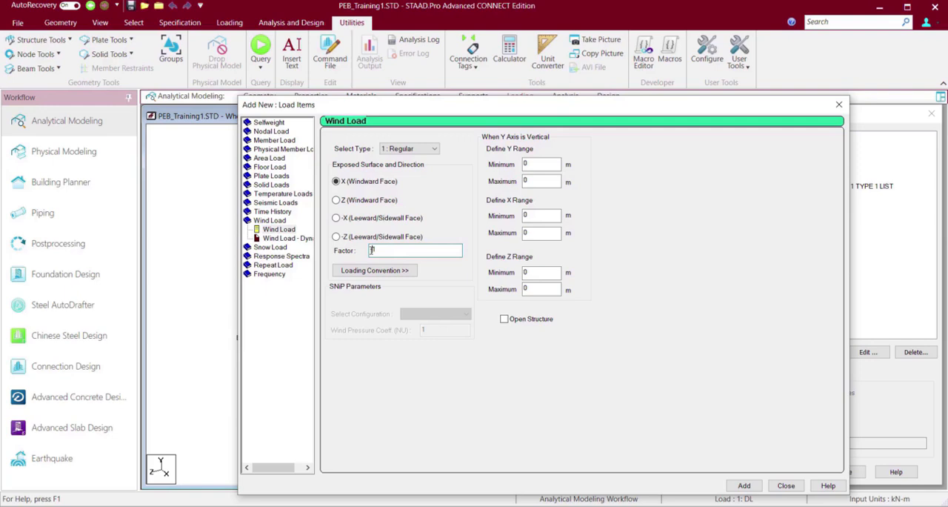
type("-1")
left_click(744, 486)
left_click(784, 487)
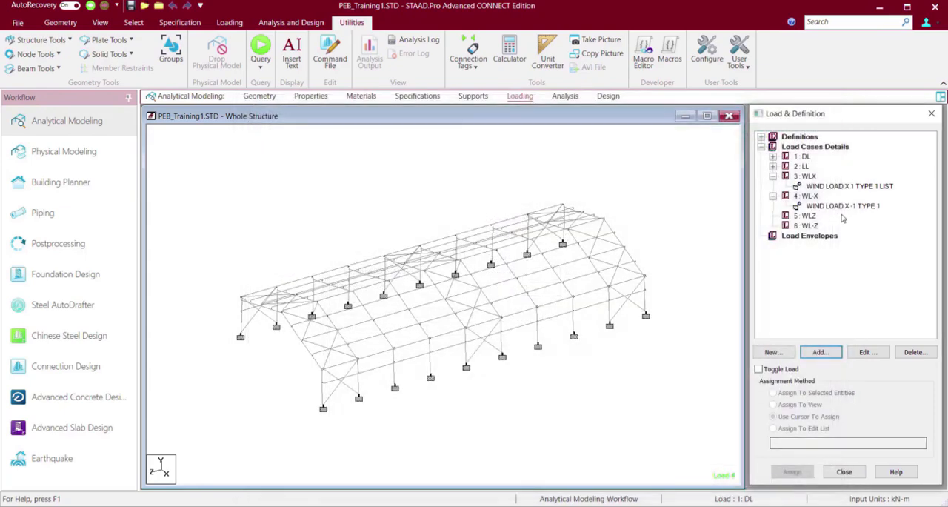
left_click(845, 207)
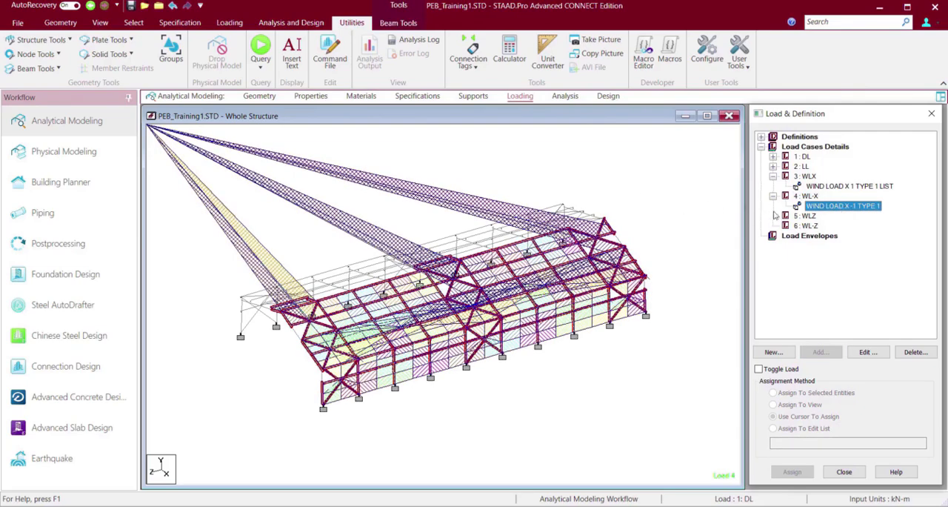
left_click(631, 191)
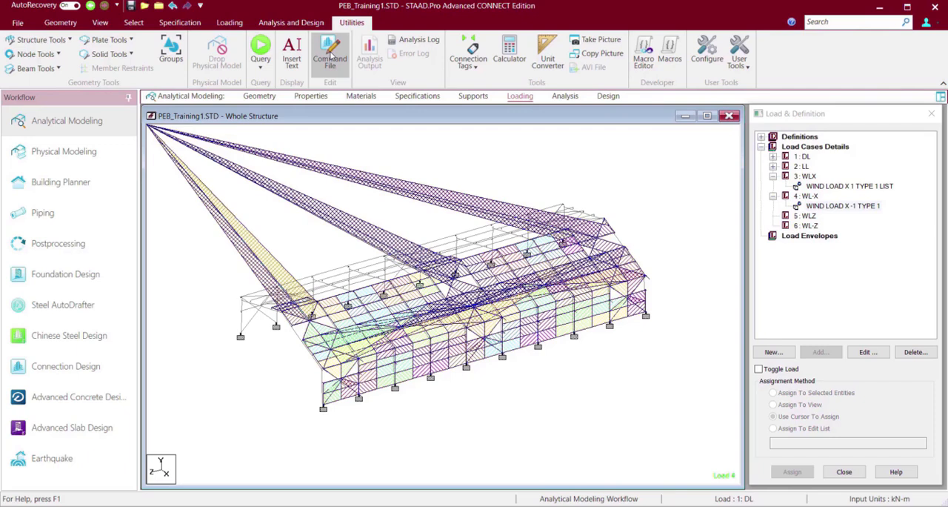
Save the modified structure and open its command file in the STAAD.Pro Editor at the wind load case commands.
left_click(332, 57)
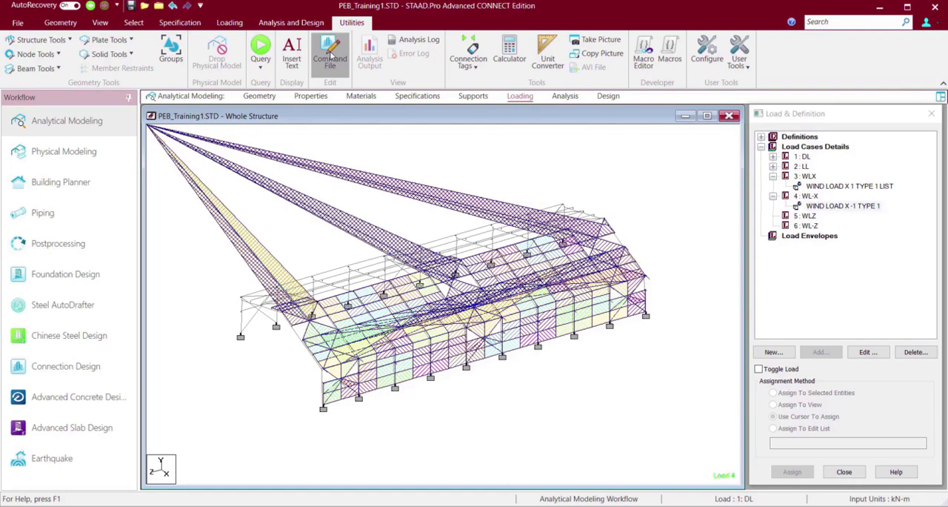
left_click(332, 55)
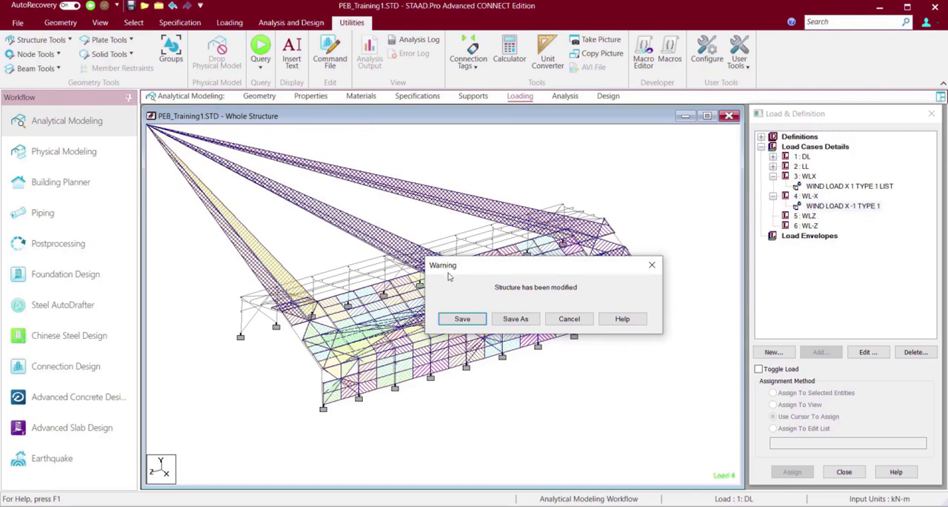
left_click(463, 319)
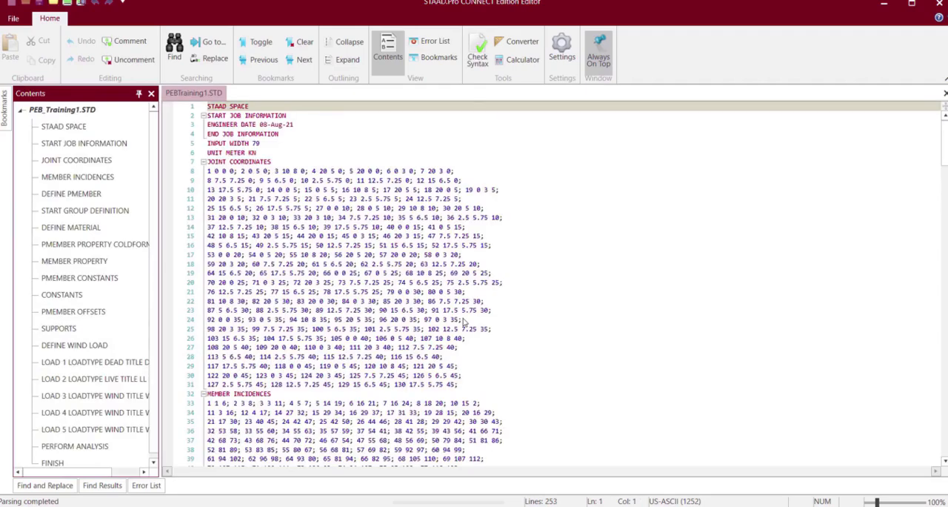
scroll(463, 319, "down", 20)
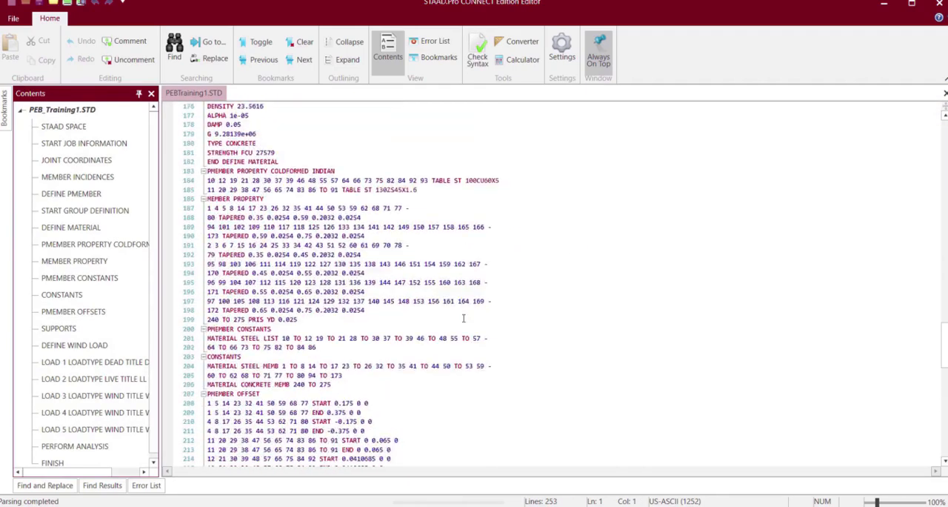
scroll(463, 319, "down", 13)
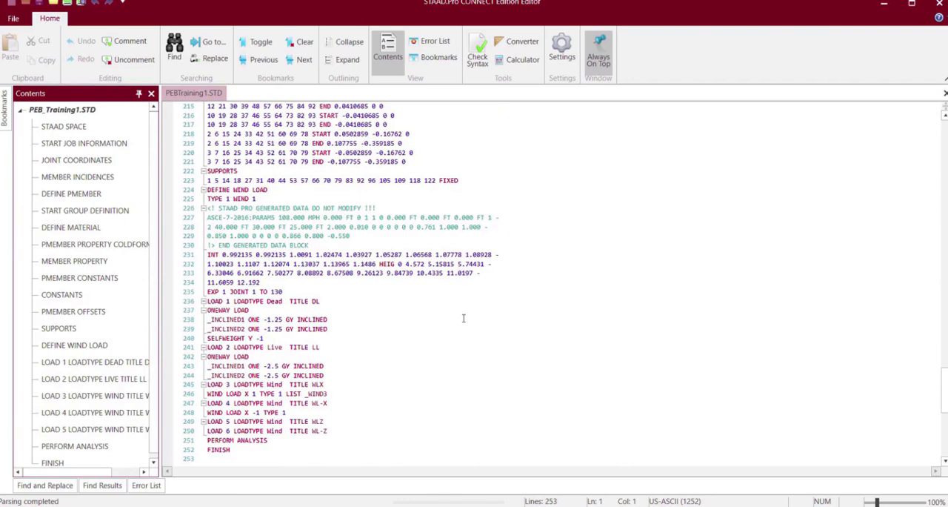
Restrict the WL-X wind load command to the group _WIND1 by adding LIST _WIND1, save the command file and return to the model.
left_click(328, 394)
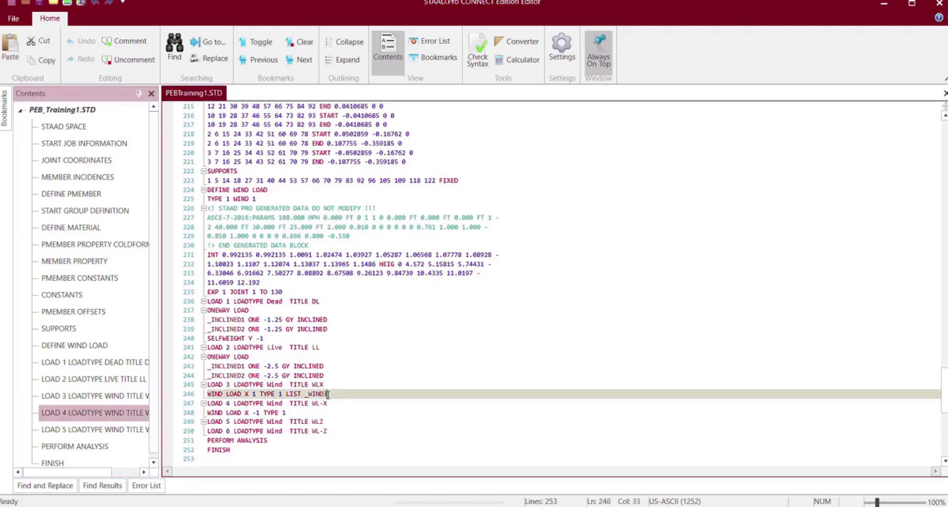
left_click(224, 393)
left_click(208, 393)
left_click(300, 413)
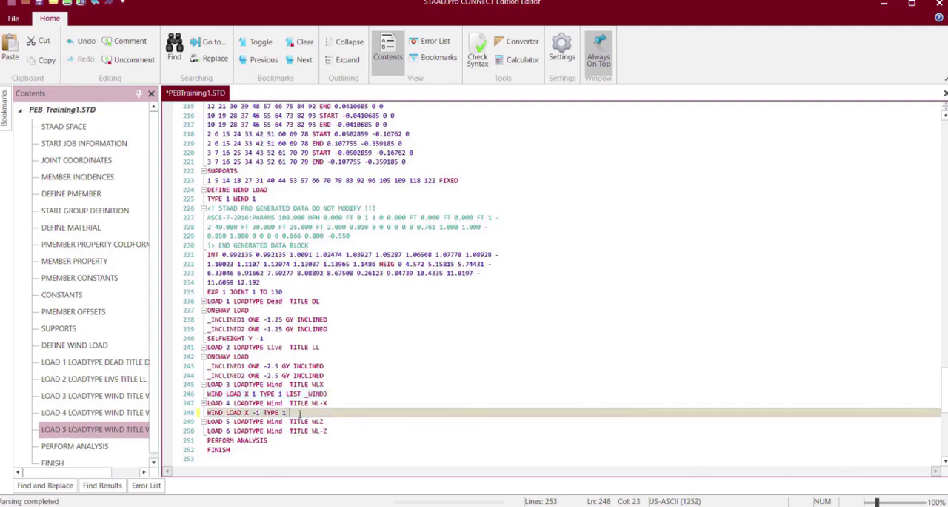
key("Caps_Lock")
type("LIST ")
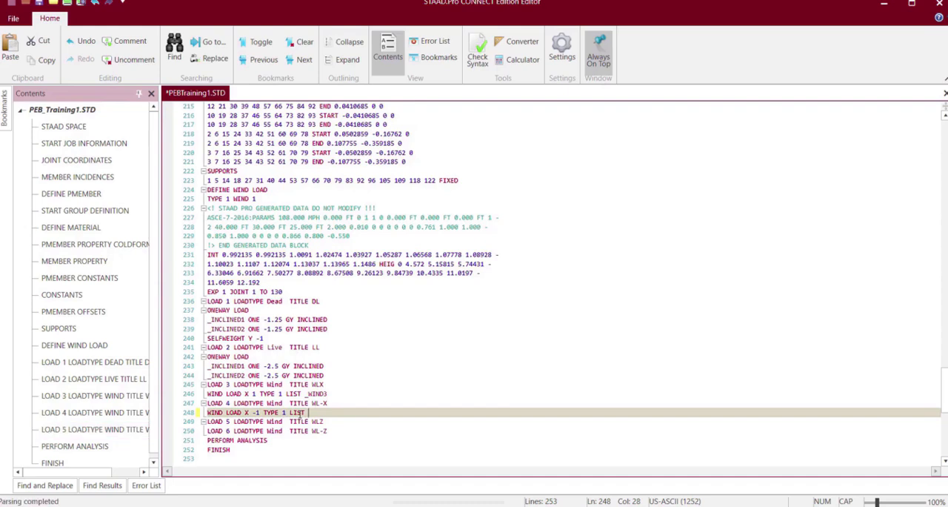
type("_")
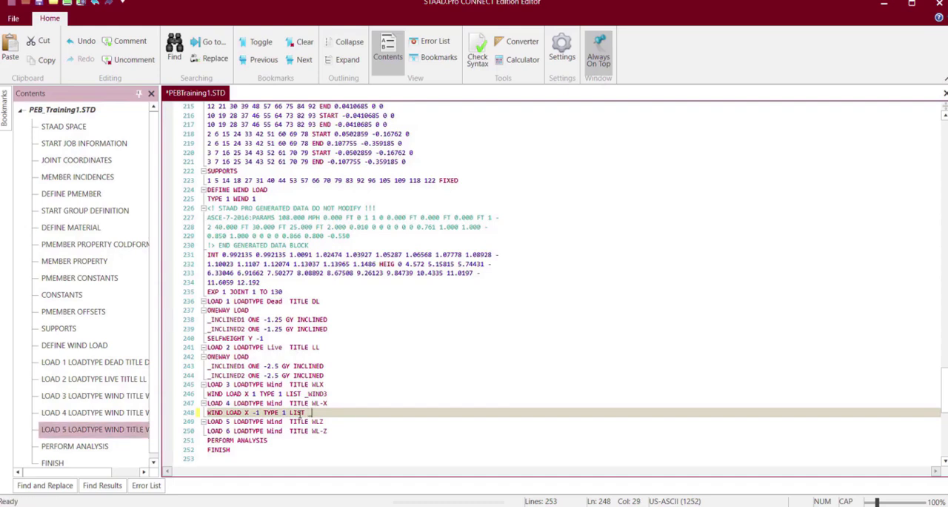
type("WIND")
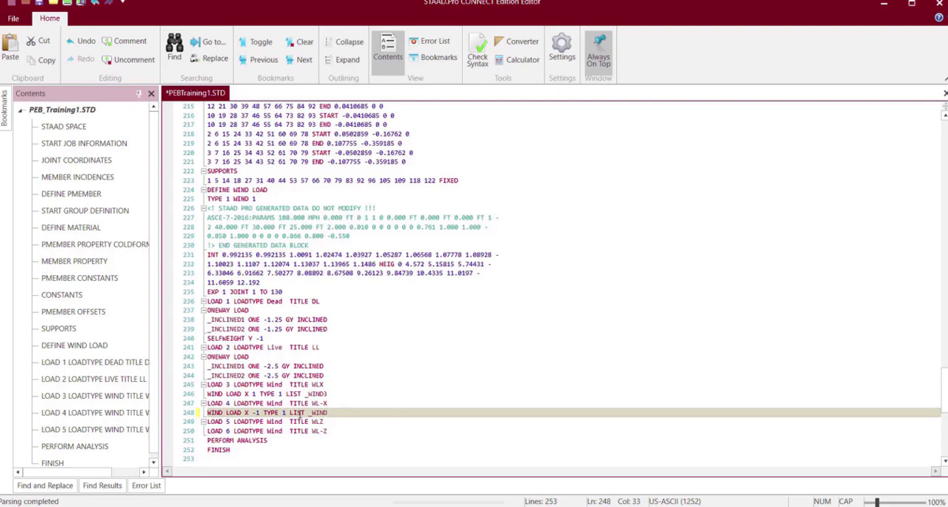
type("1")
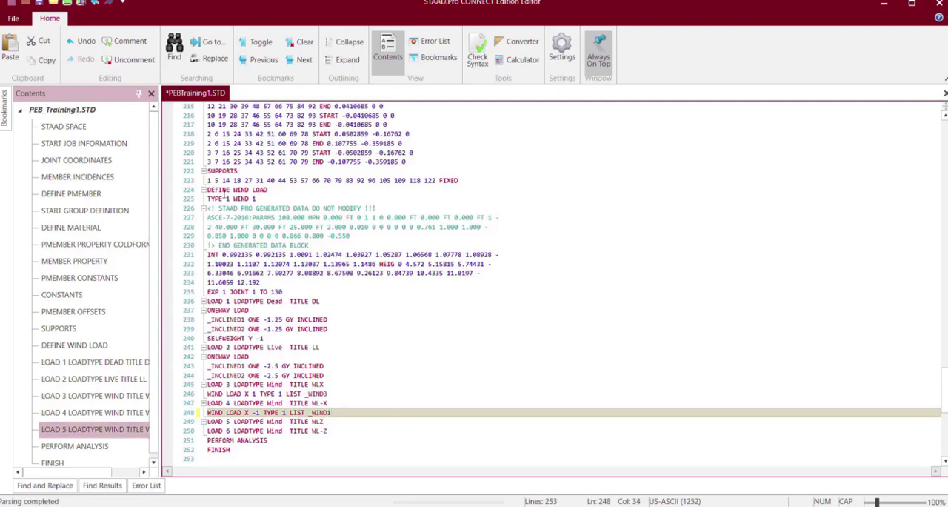
left_click(39, 4)
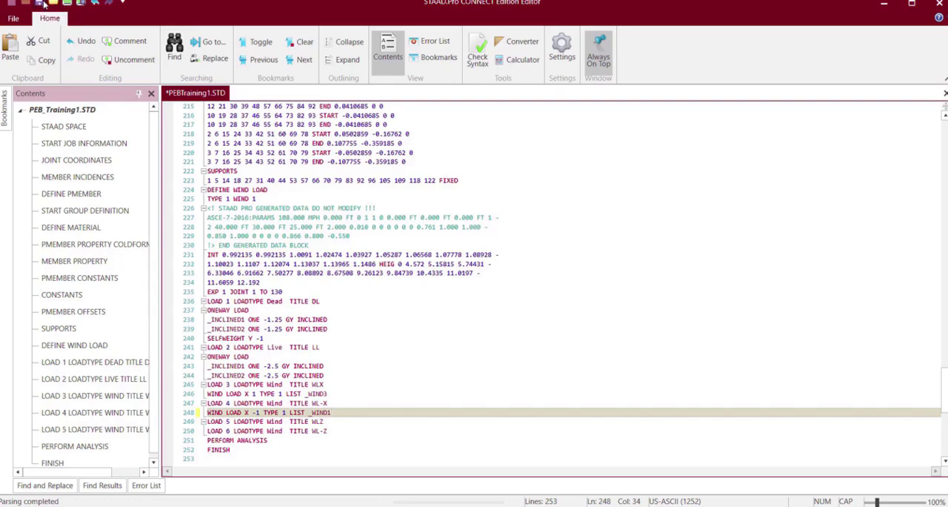
left_click(940, 4)
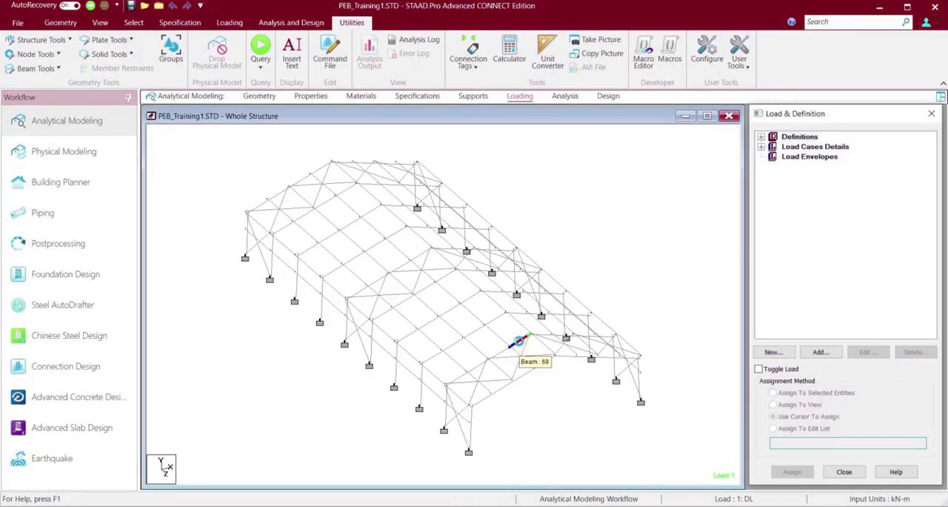
Display the wind load of case WLX on the reloaded structure to check which members it covers.
left_click(761, 147)
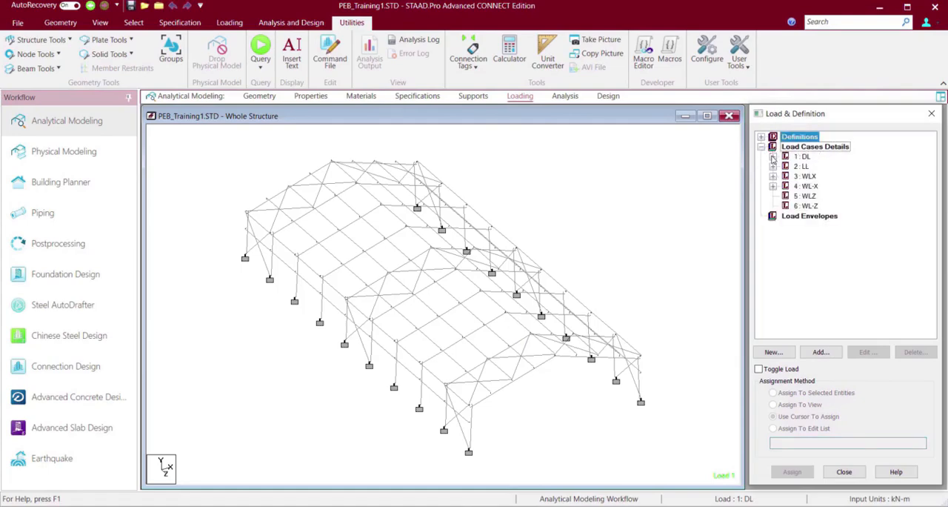
left_click(773, 166)
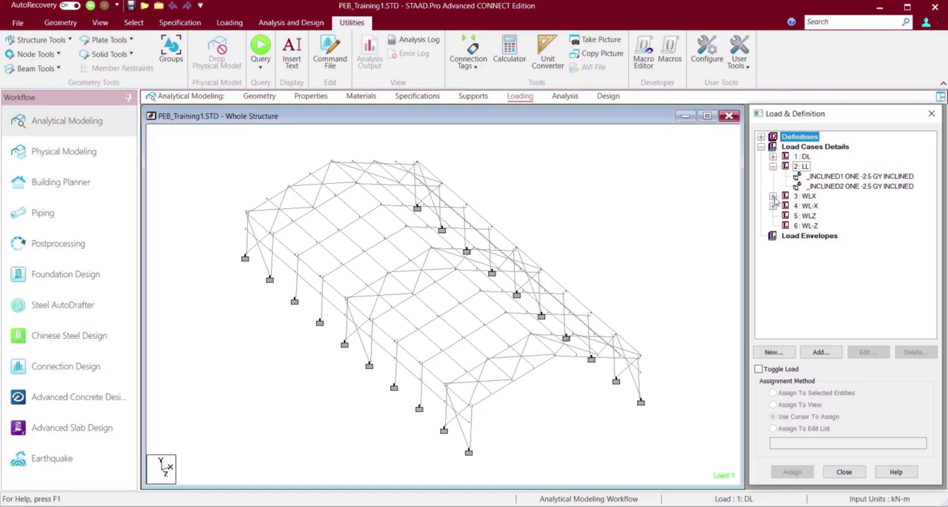
left_click(772, 196)
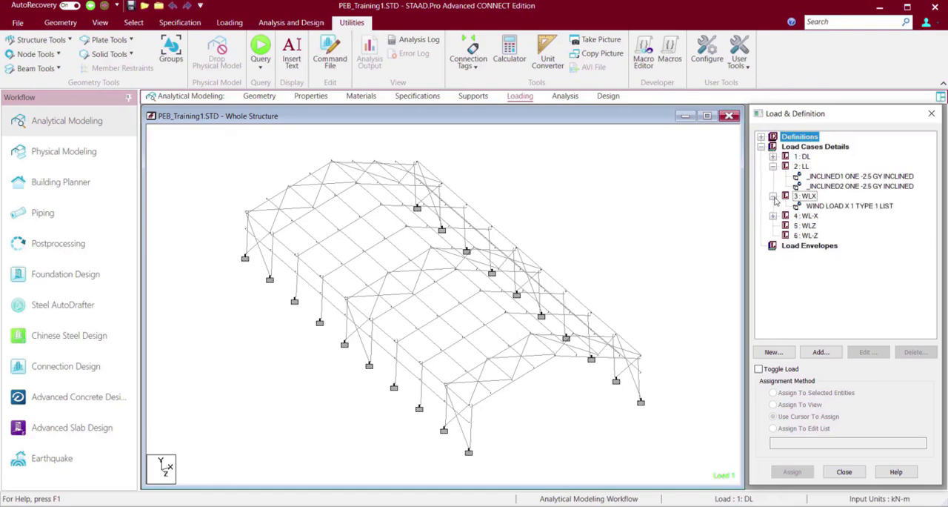
left_click(832, 206)
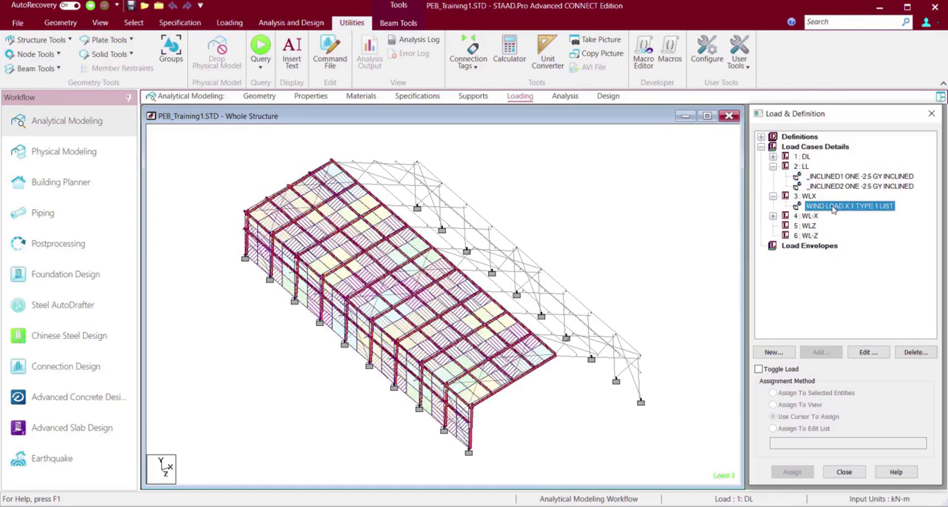
Display the wind load of case WL-X and examine its coverage on the opposite side wall of the building.
left_click(772, 216)
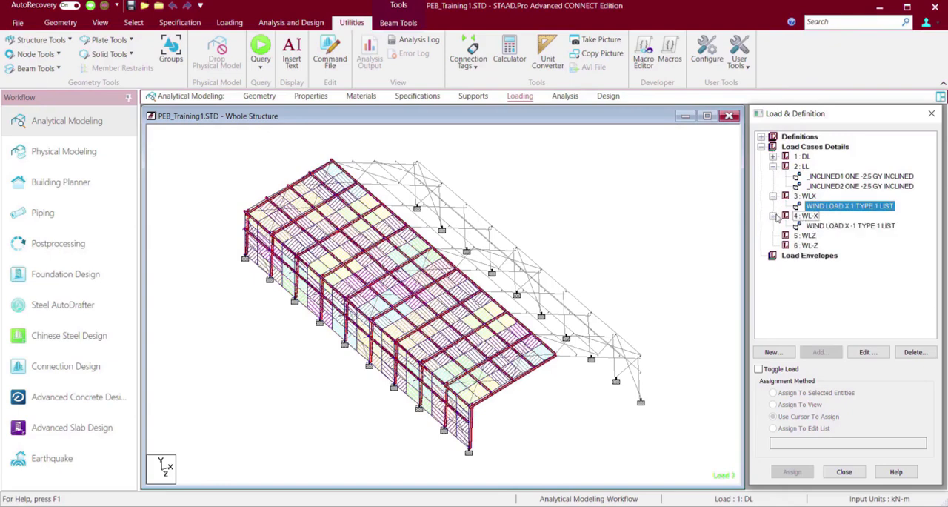
left_click(826, 225)
left_click(621, 259)
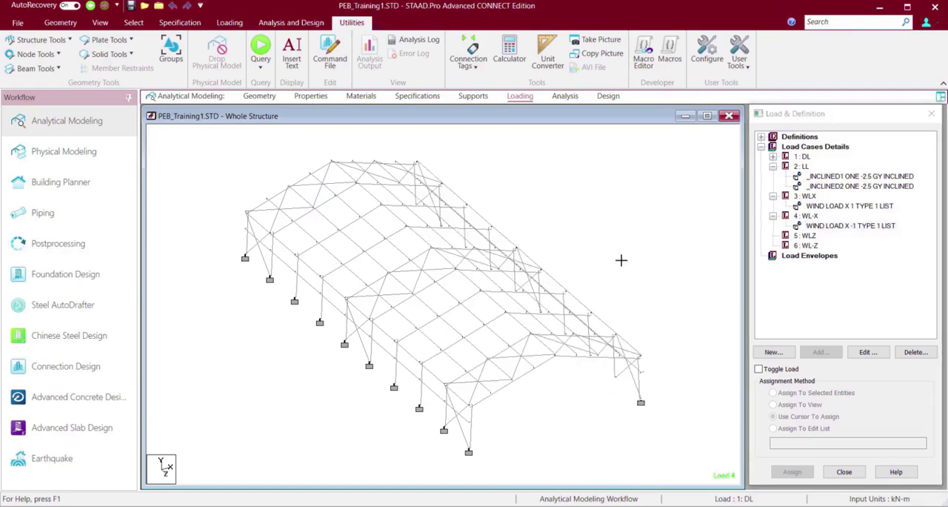
key("Left")
key("Left")
key("Left")
key("Left")
key("Left")
key("Left")
key("Left")
key("Left")
key("Left")
key("Left")
key("Left")
key("Left")
key("Left")
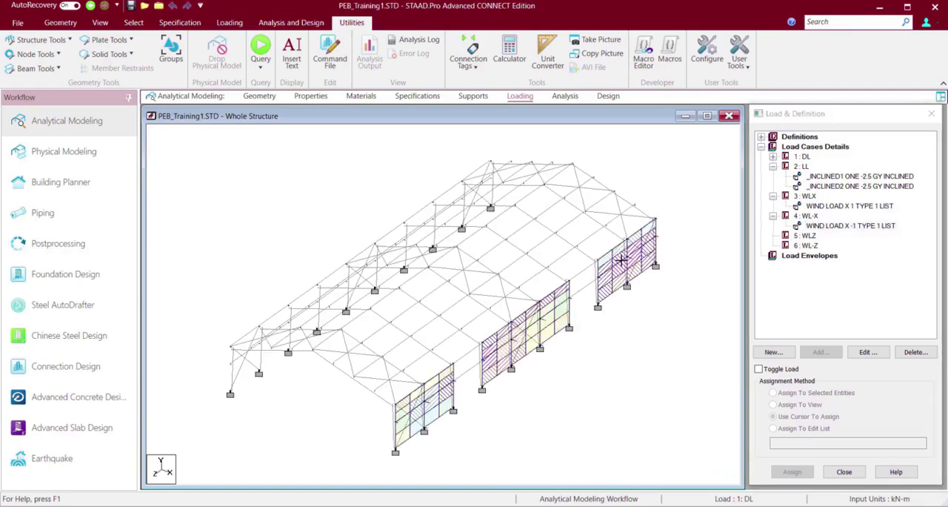
key("Left")
key("Left")
key("Left")
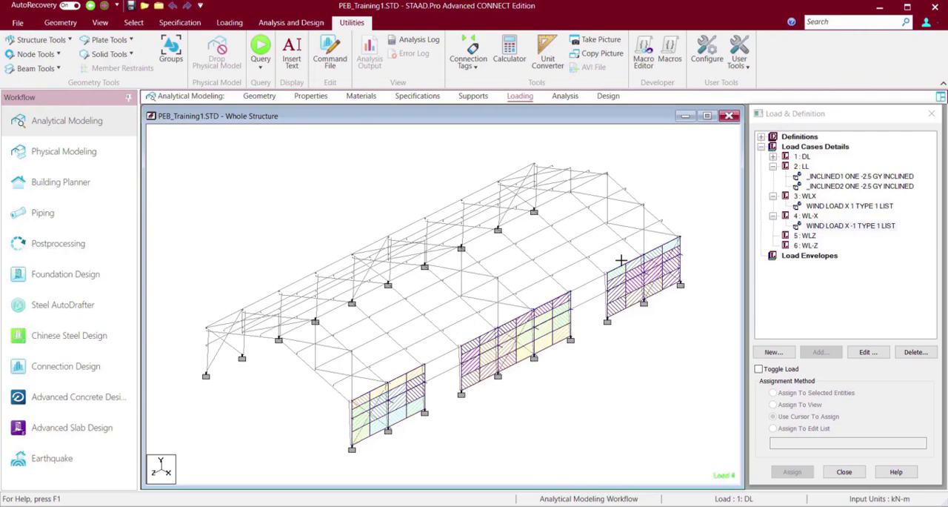
Duplicate the WL-X wind load line in the command file with the group _WIND2, save the file and return to the model.
left_click(330, 54)
scroll(439, 314, "down", 20)
scroll(438, 313, "up", 8)
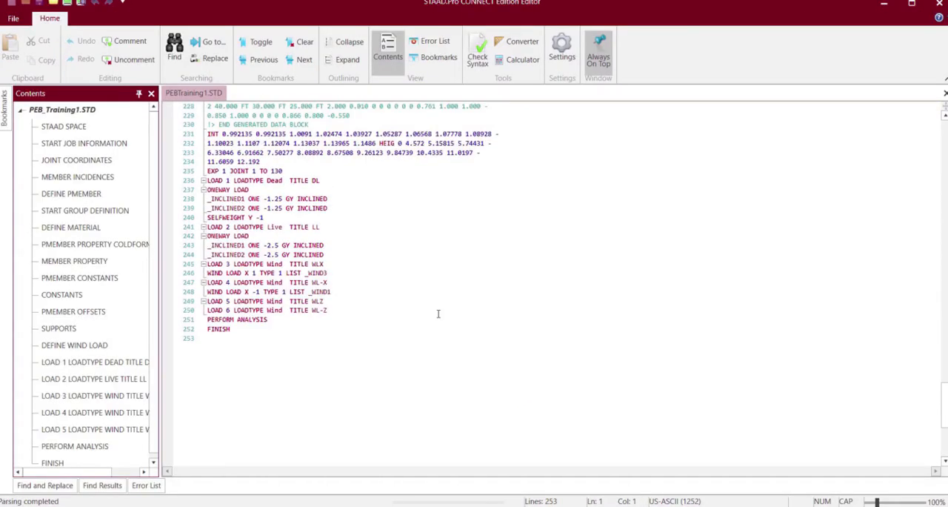
left_click(337, 291)
left_click(206, 291)
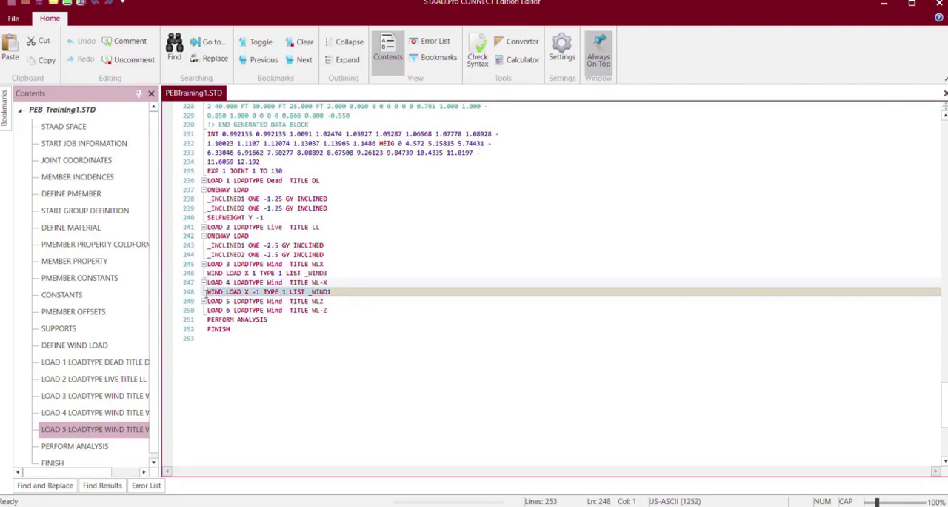
left_click(337, 292)
key("Return")
type("WIND LOAD X -1 TYPE 1 LIST _WIND1")
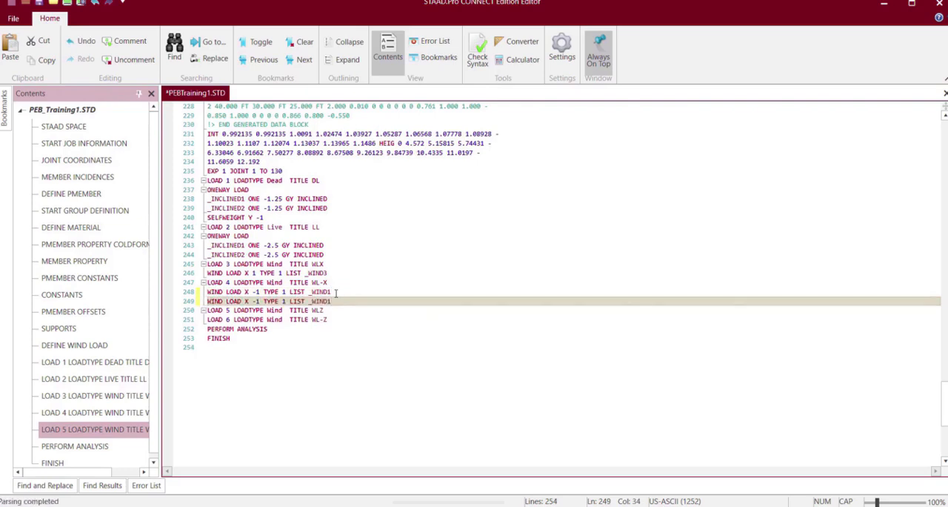
key("BackSpace")
type("2")
key("ctrl+s")
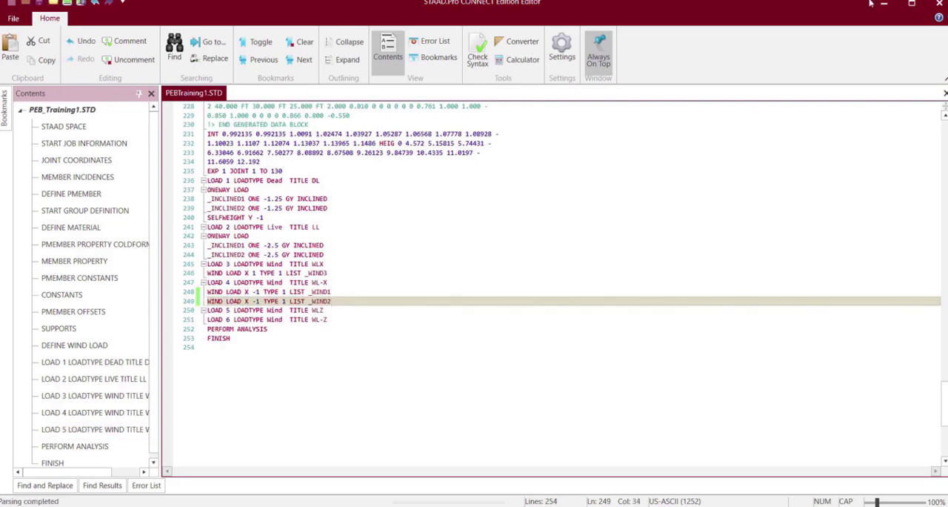
left_click(939, 3)
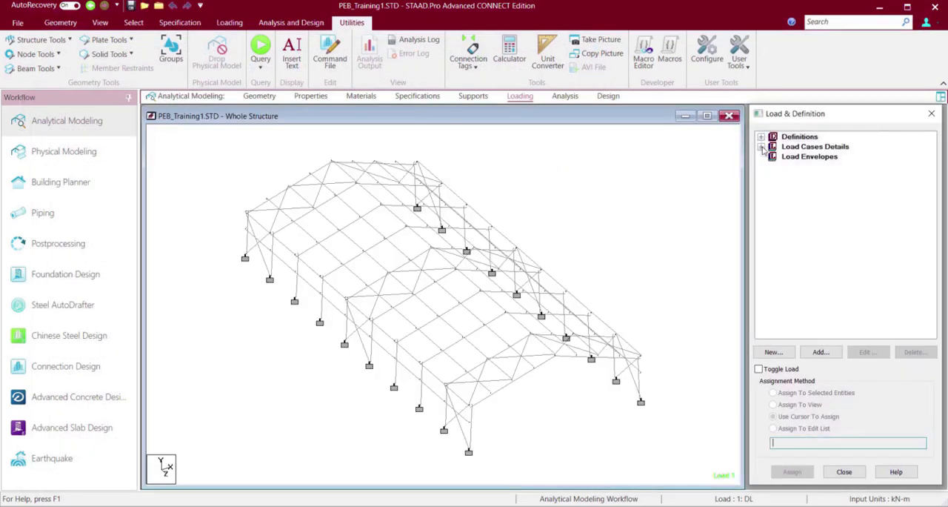
Display both WL-X wind loads on the structure and examine how they cover the side wall and its openings.
left_click(761, 147)
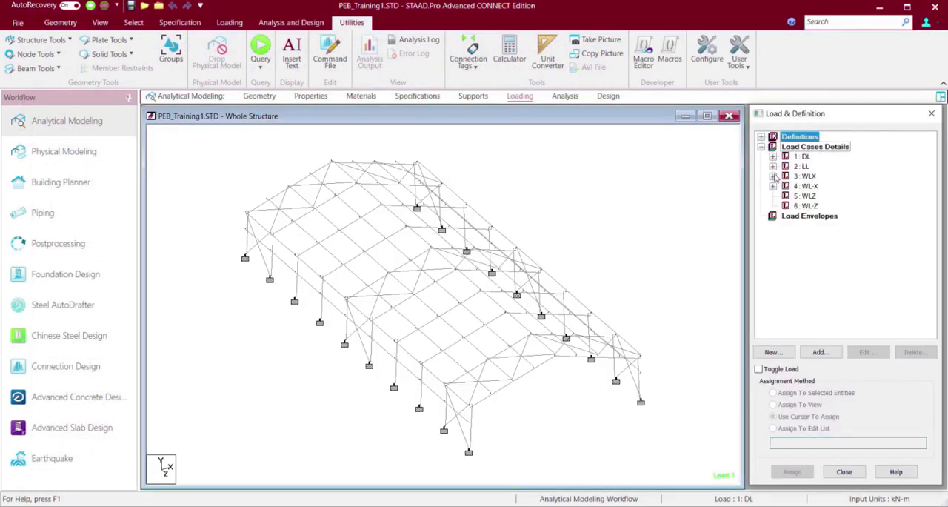
left_click(774, 186)
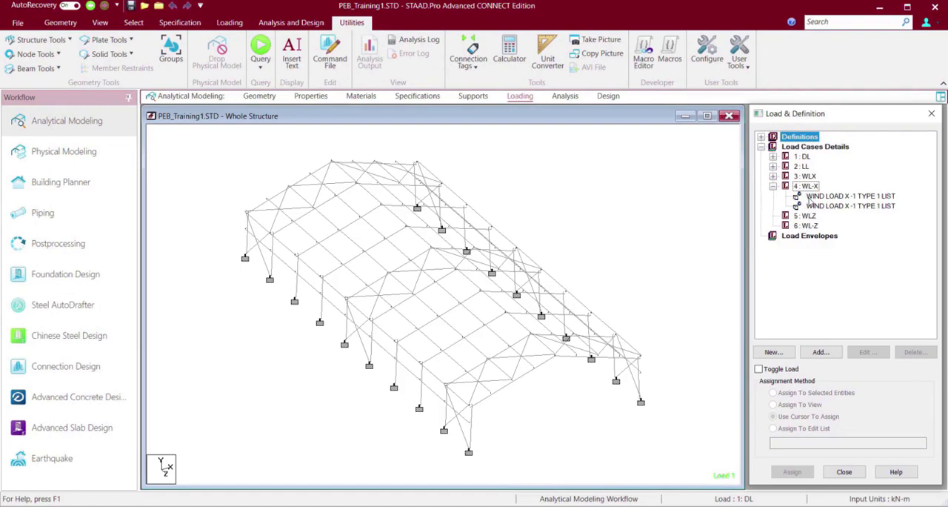
left_click(809, 186)
key("Left")
key("Left")
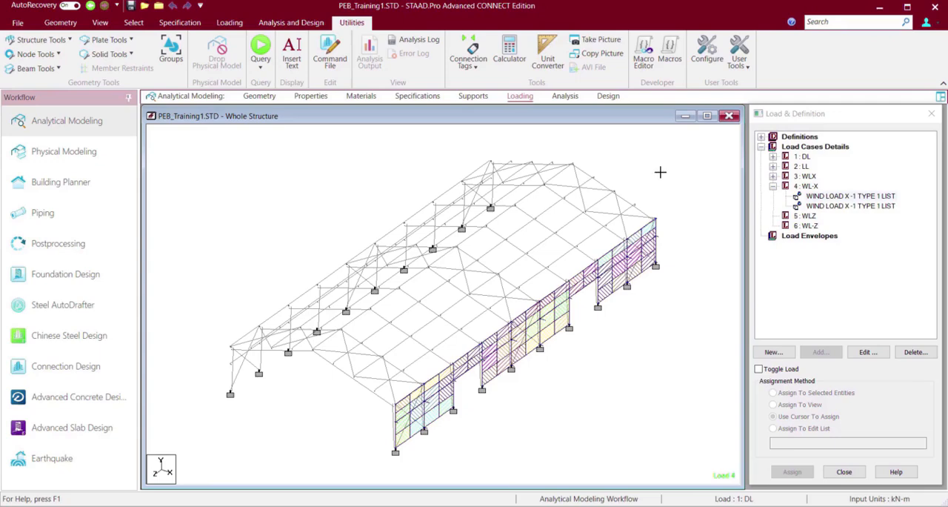
key("Left")
key("Left")
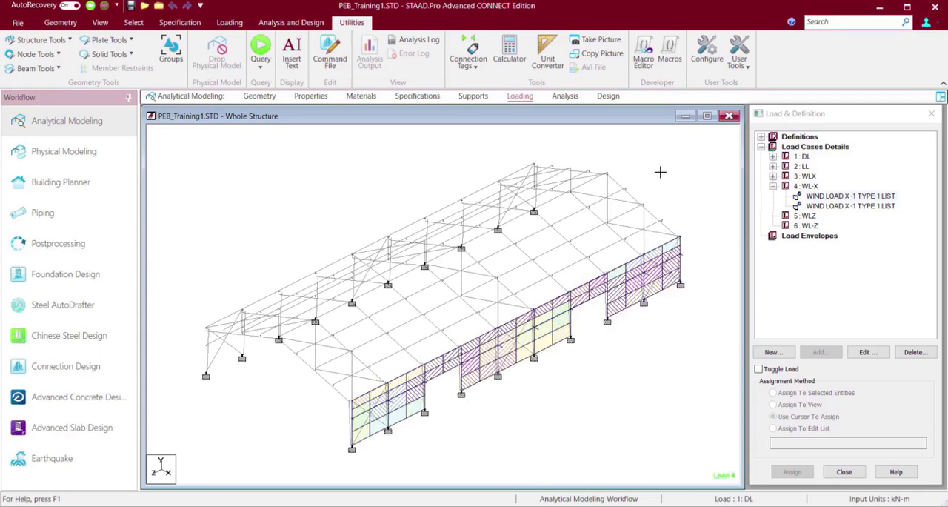
left_click(851, 206)
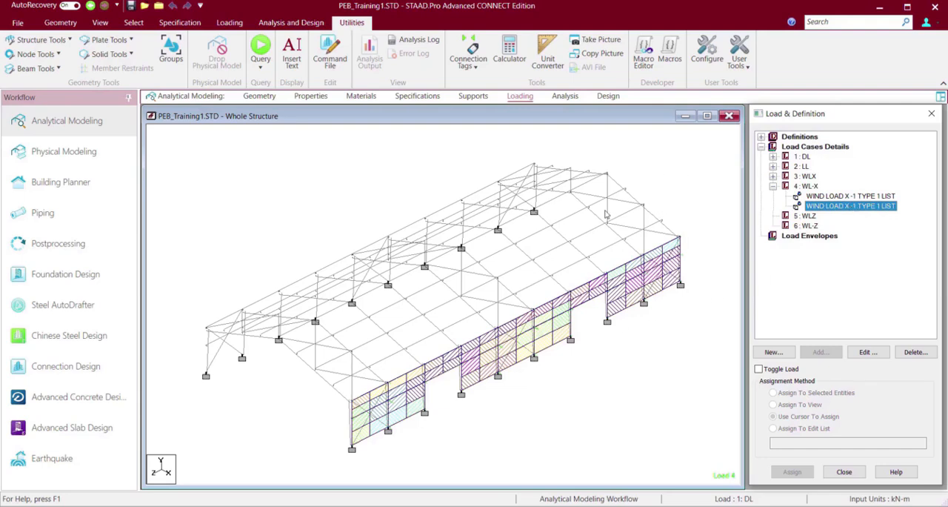
From the front elevation, select all roof members on the slope adjoining the WL-X loaded side wall.
left_click(648, 180)
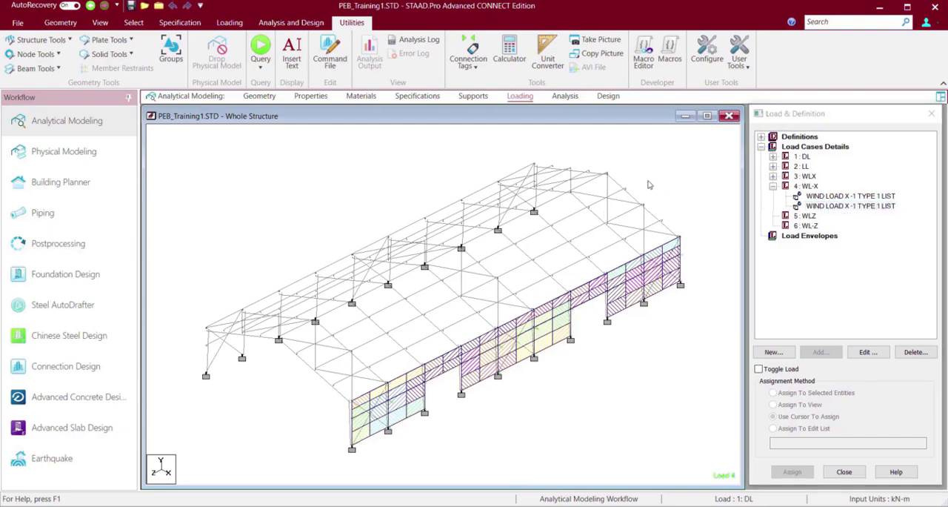
key("Right")
key("Right")
key("Right")
key("Right")
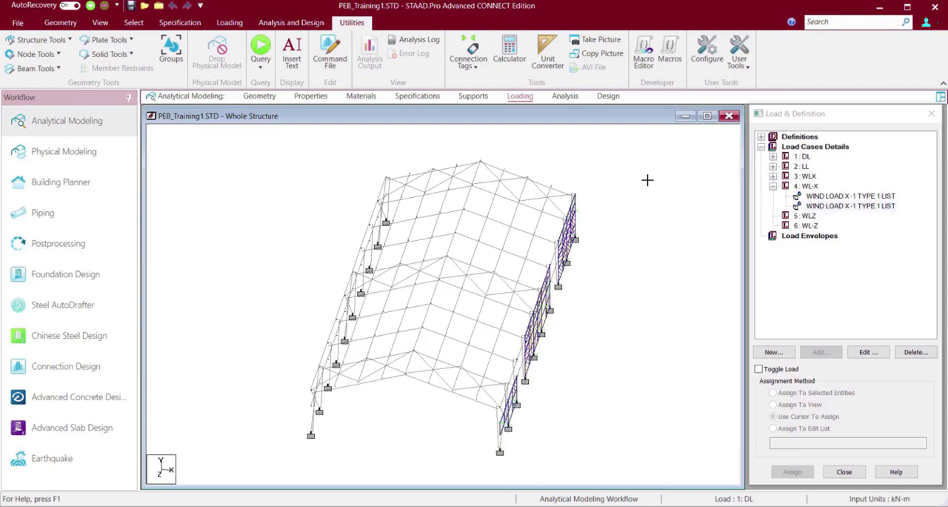
key("Right")
key("Right")
key("Right")
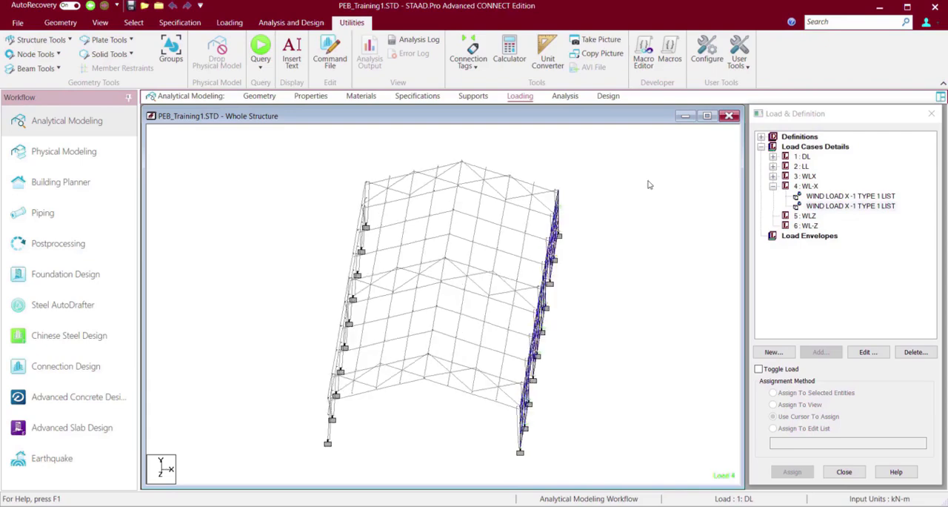
key("Up")
key("Up")
key("Up")
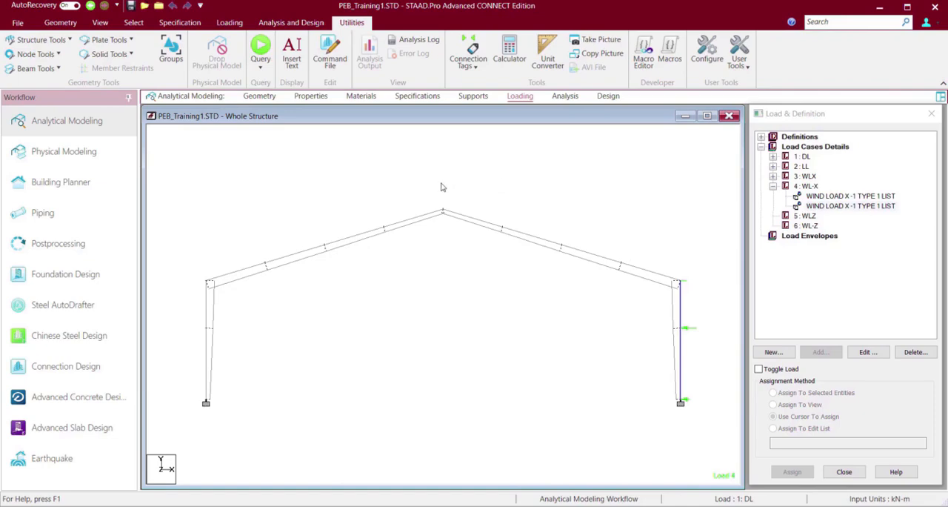
left_click(452, 226)
left_click(526, 237)
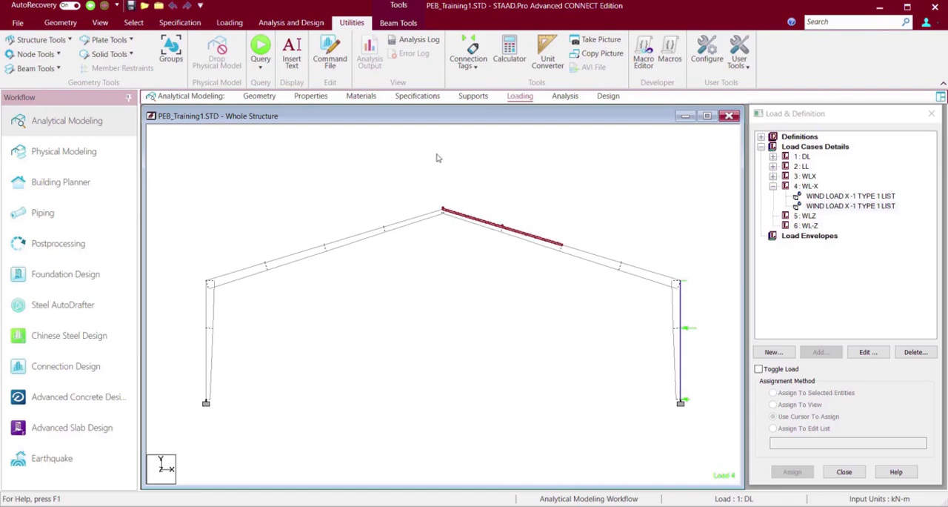
left_click_drag(449, 160, 696, 285)
Remove the diagonal bracing members from the roof slope selection, keeping the rafters and purlins selected.
key("Down")
key("Down")
key("Down")
key("Left")
key("Left")
key("Left")
key("Left")
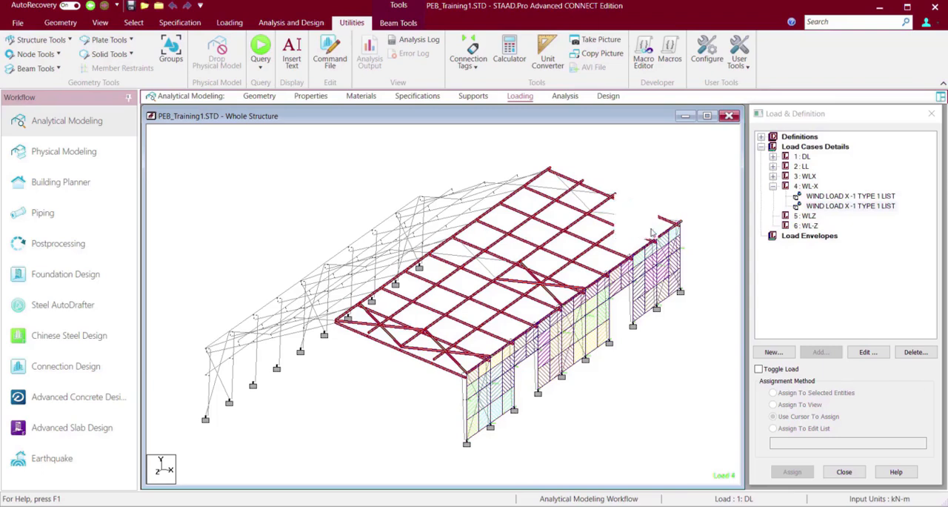
left_click(512, 283, "ctrl")
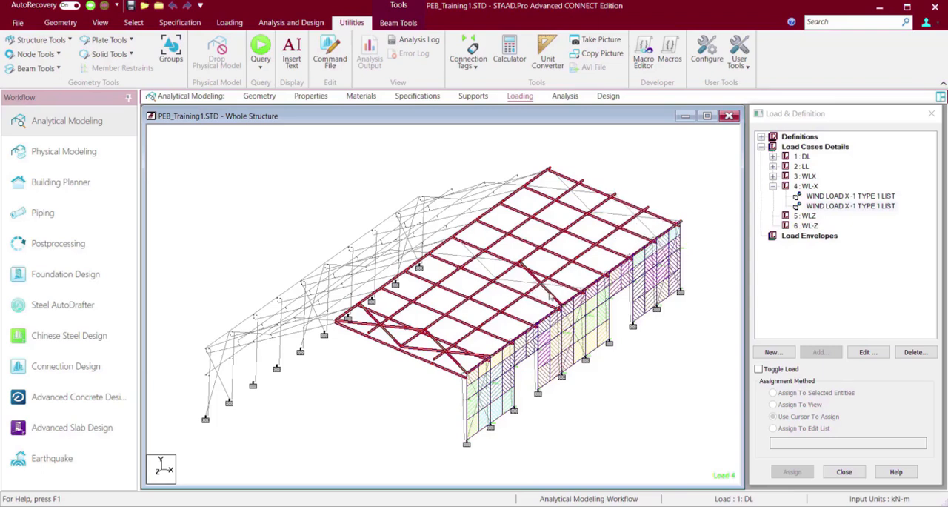
left_click(549, 294, "ctrl")
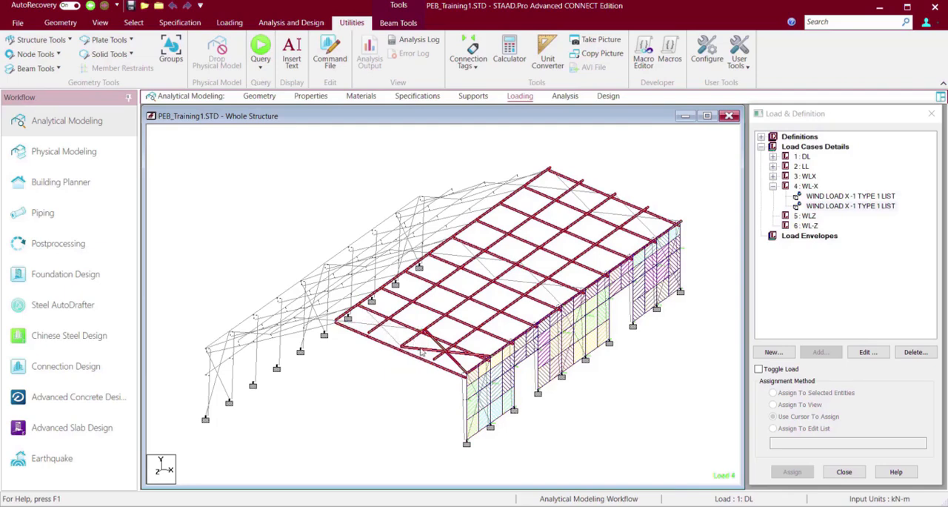
left_click(453, 358, "ctrl")
left_click(455, 362, "ctrl")
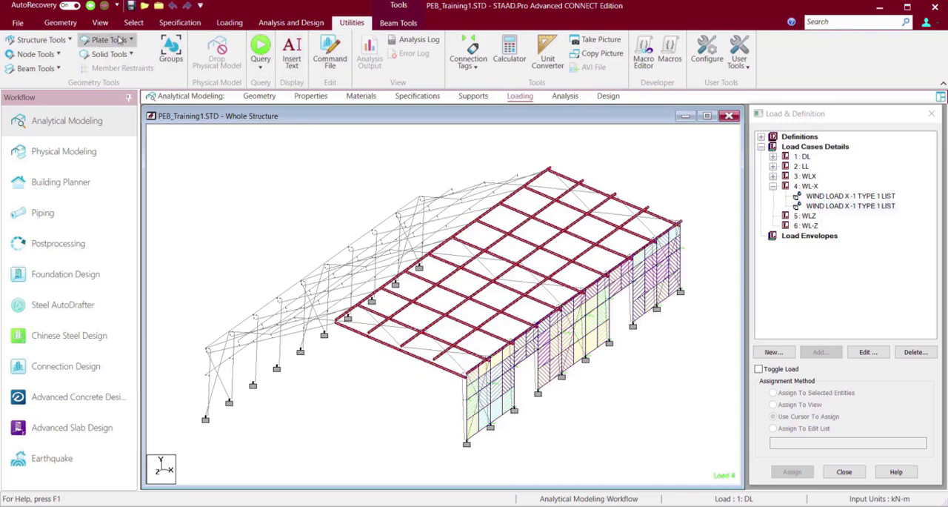
Create a beam group named Wind4 and associate it with the selected roof rafters and purlins.
left_click(169, 53)
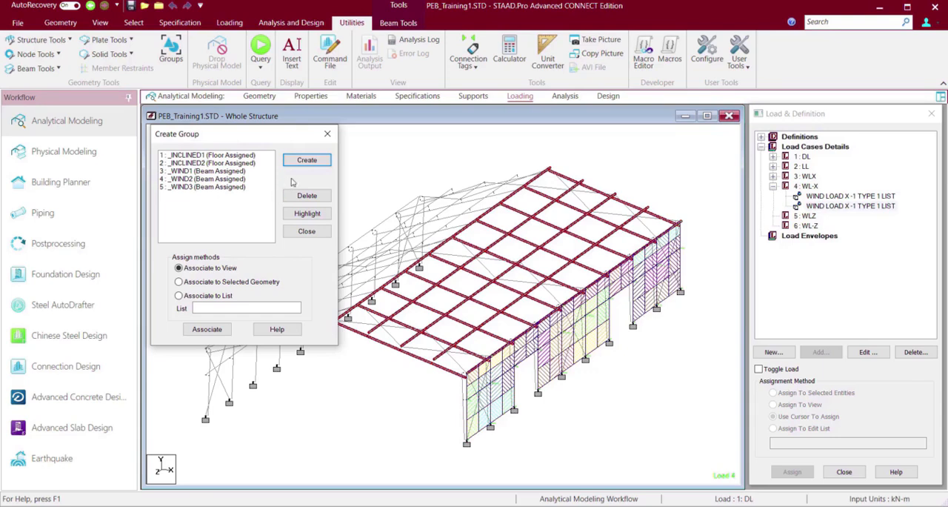
left_click(297, 164)
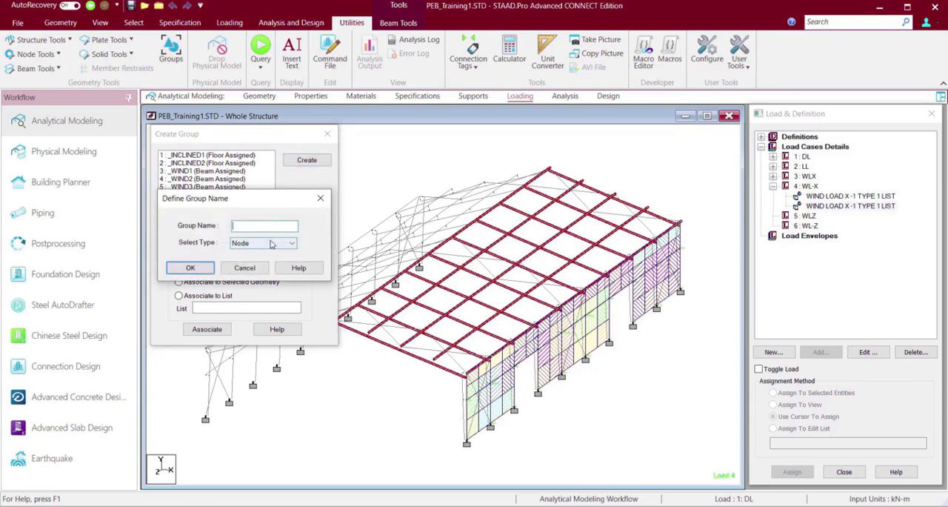
left_click(272, 244)
left_click(261, 263)
left_click(255, 224)
type("wIND4")
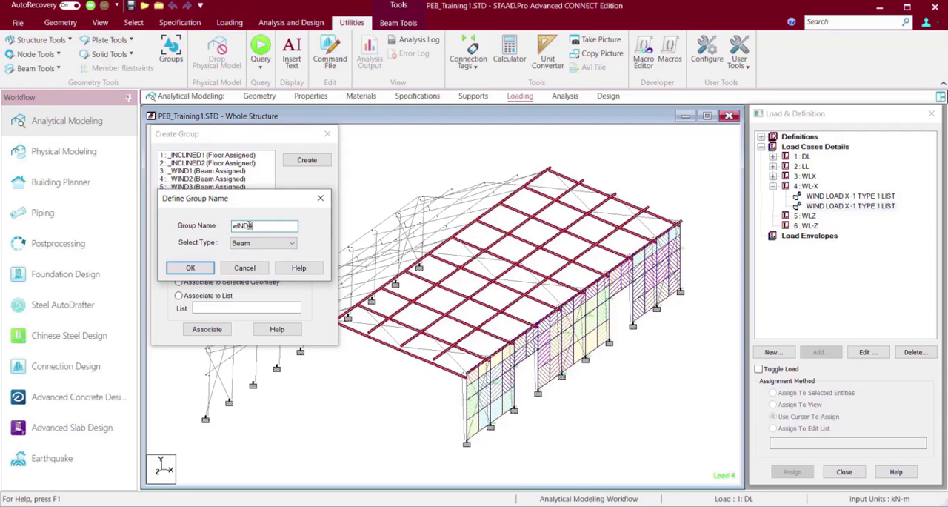
left_click_drag(252, 226, 215, 226)
type("Wind4")
left_click(194, 269)
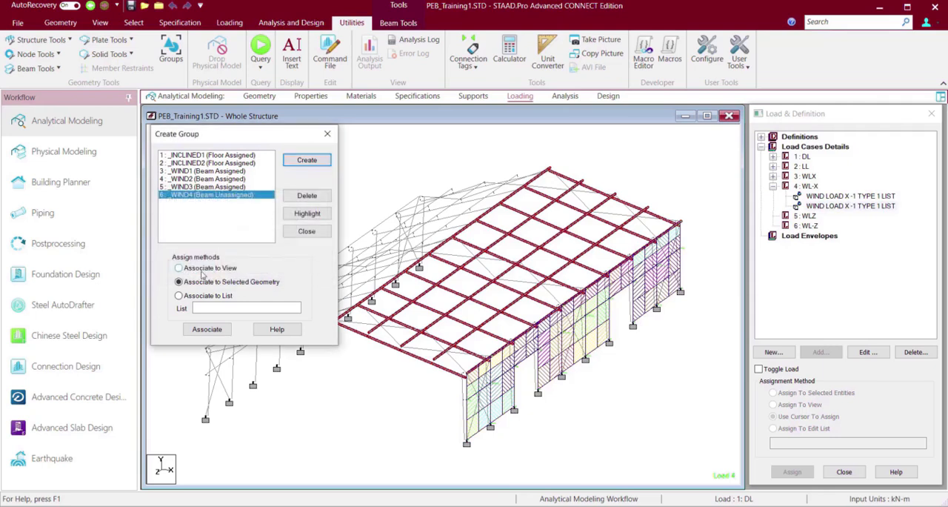
left_click(210, 332)
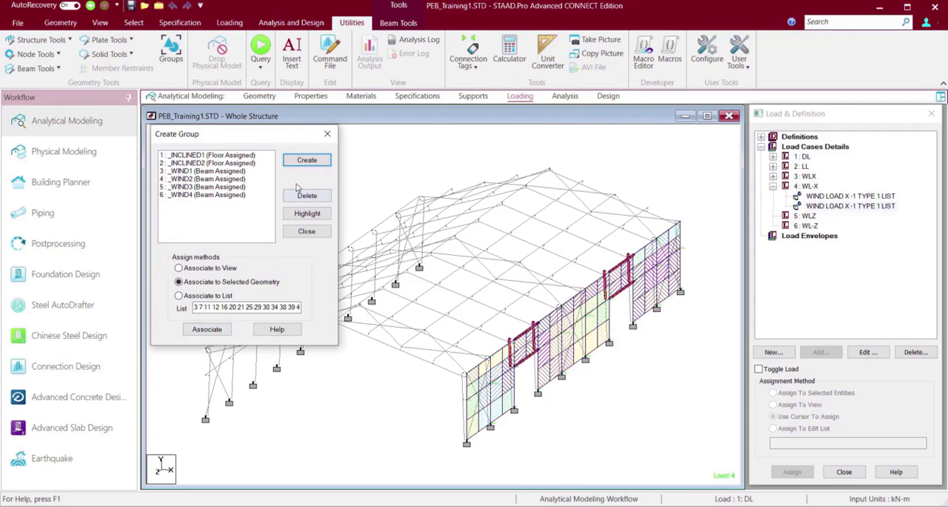
left_click(327, 133)
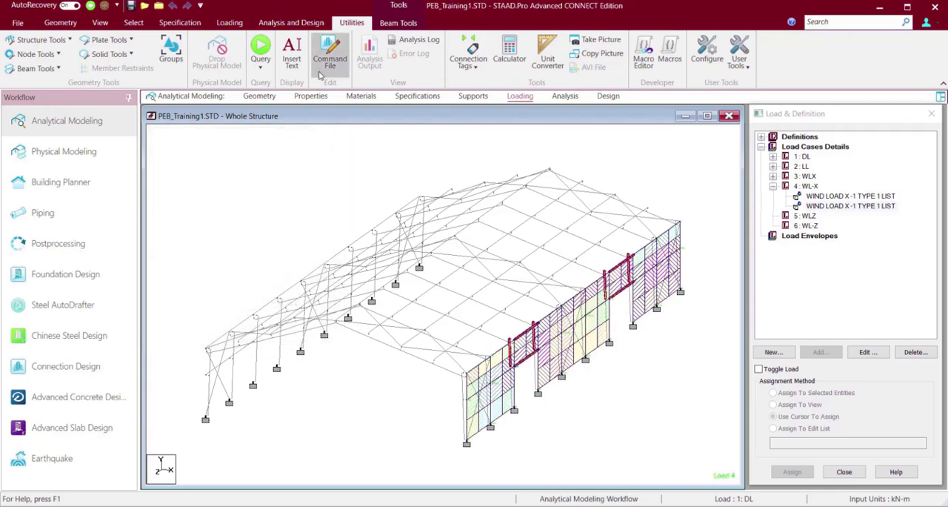
Save the model, add the line WIND LOAD X -1 TYPE 1 LIST _WIND4 under load case 4 in the command file, and save the file.
left_click(327, 48)
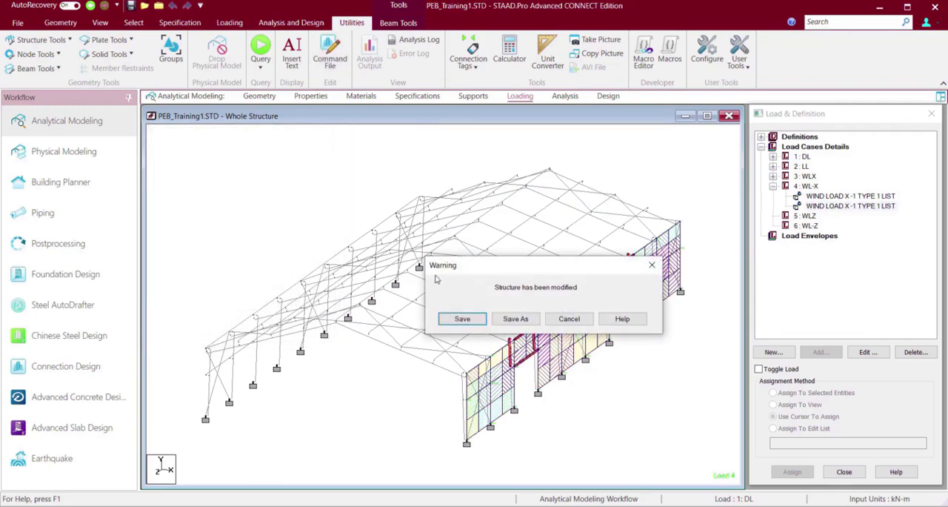
left_click(471, 320)
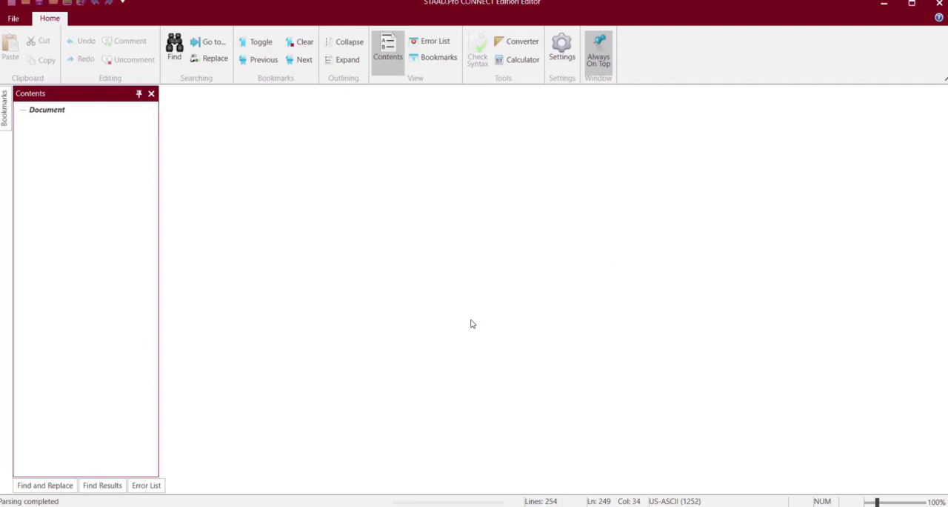
scroll(471, 320, "down", 20)
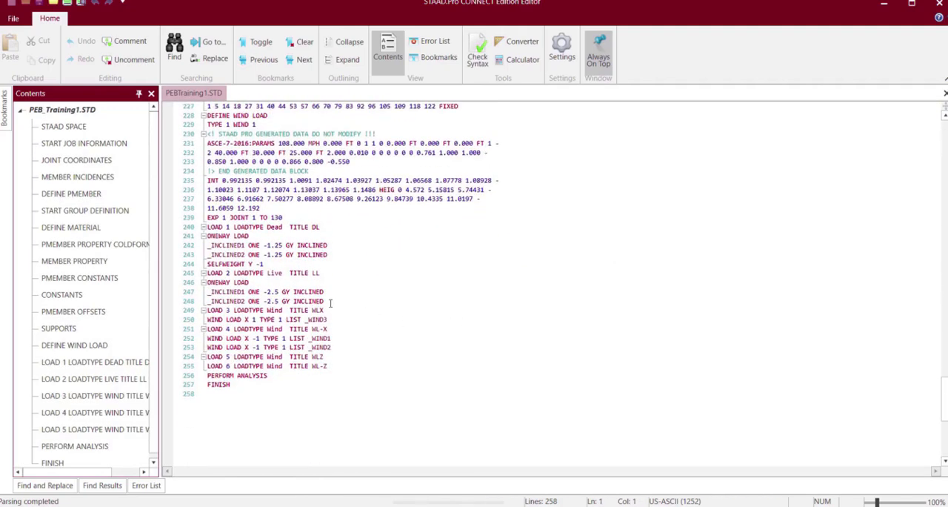
mouse_move(333, 346)
left_mouse_down()
mouse_move(209, 348)
mouse_move(339, 347)
left_mouse_up()
key("ctrl+c")
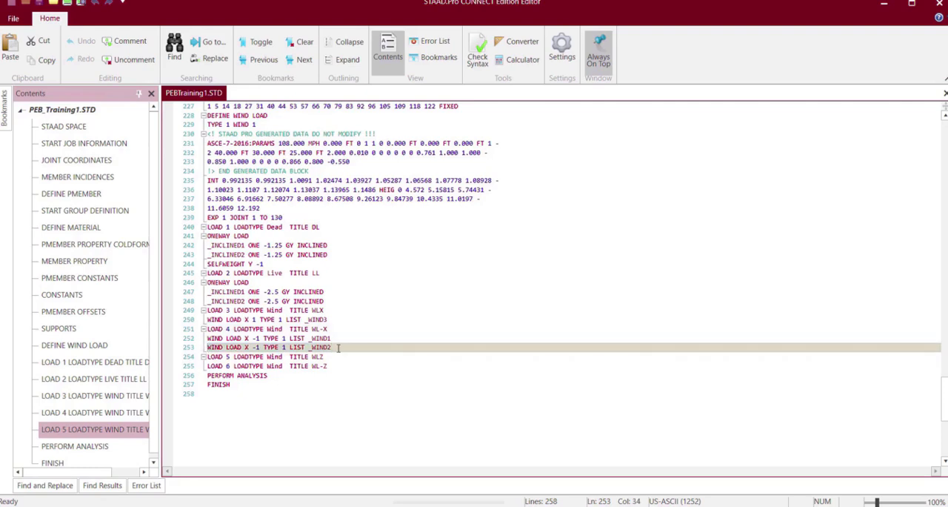
key("Return")
key("ctrl+v")
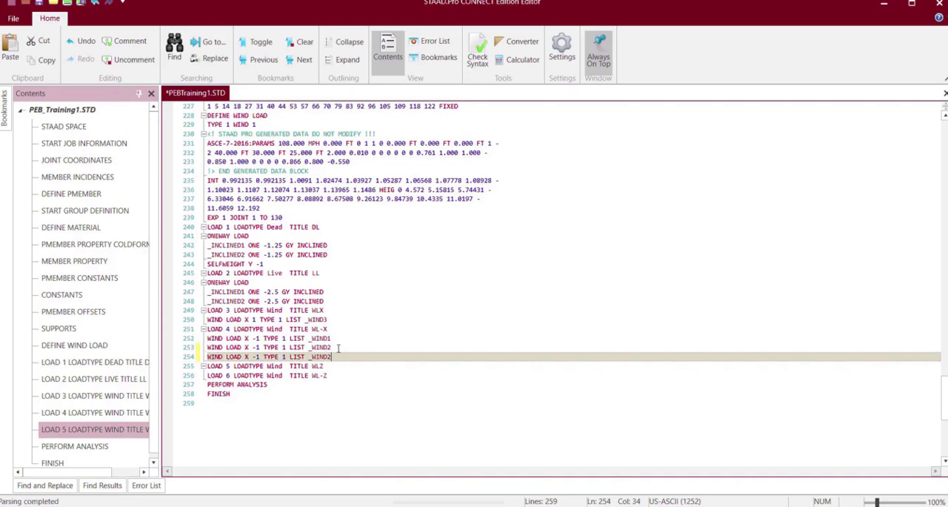
key("BackSpace")
type("4")
key("ctrl+s")
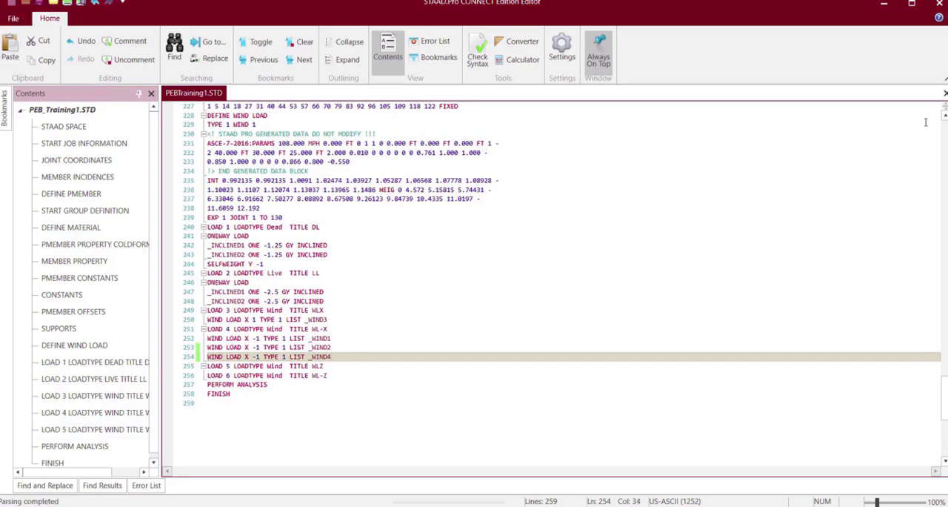
left_click(940, 6)
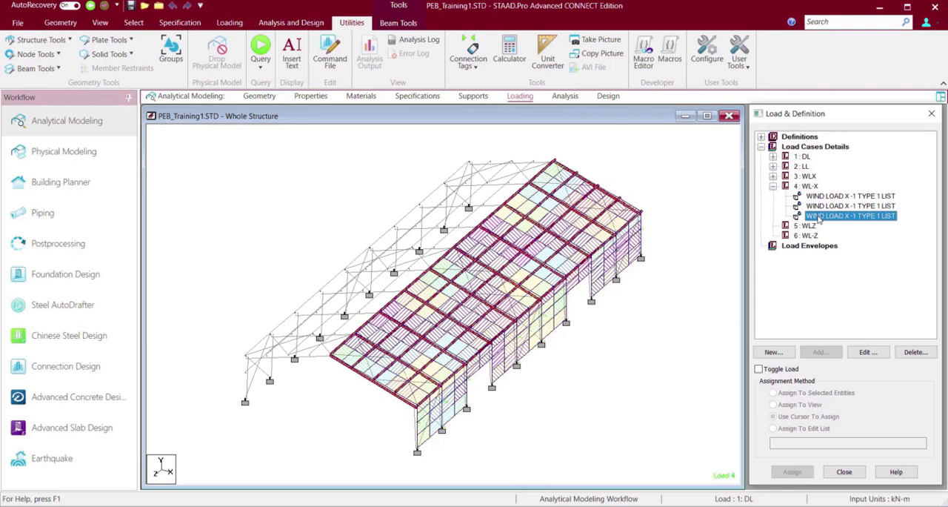
Clear the member selection and set the point force display scale to 0.7 kN per m, applying changes immediately.
left_click(723, 255)
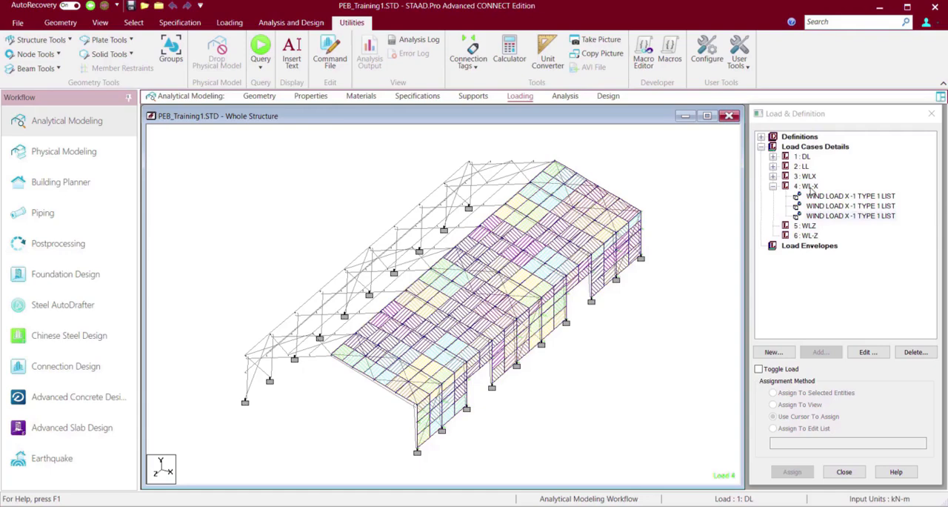
right_click(643, 393)
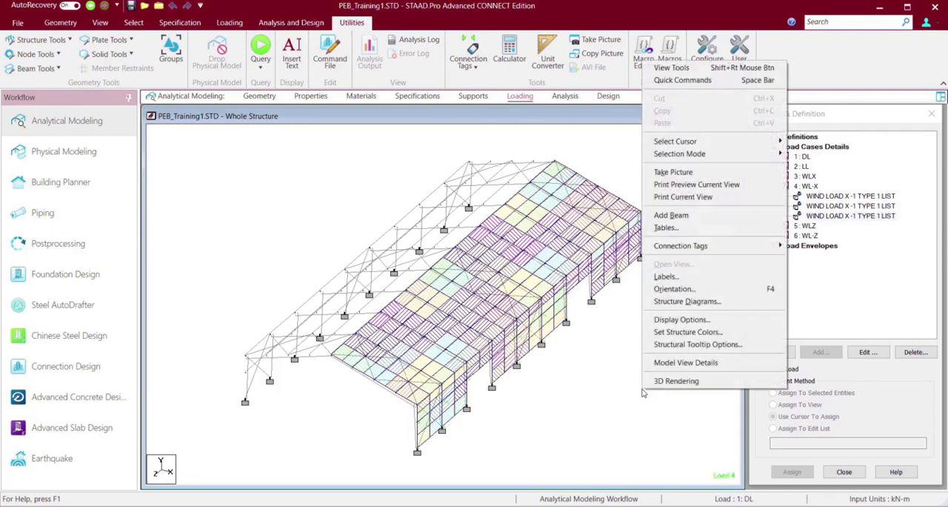
left_click(699, 277)
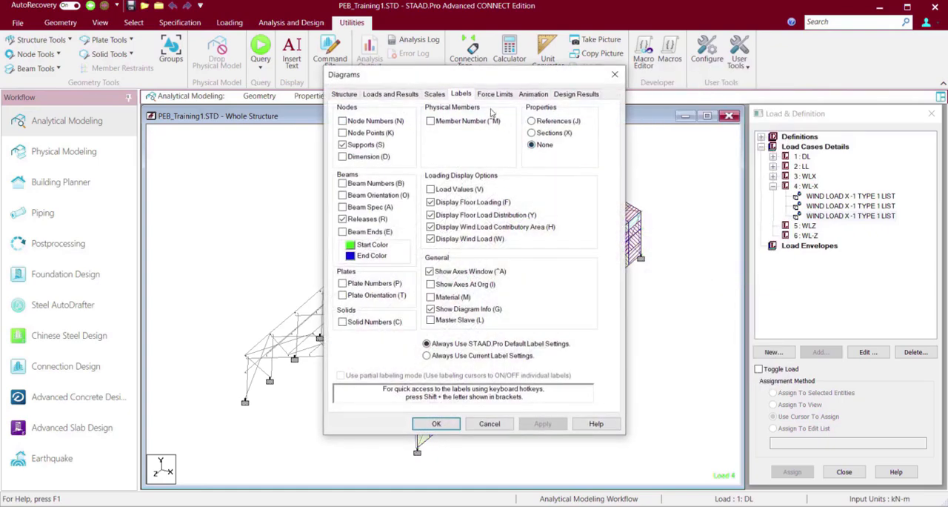
left_click(435, 94)
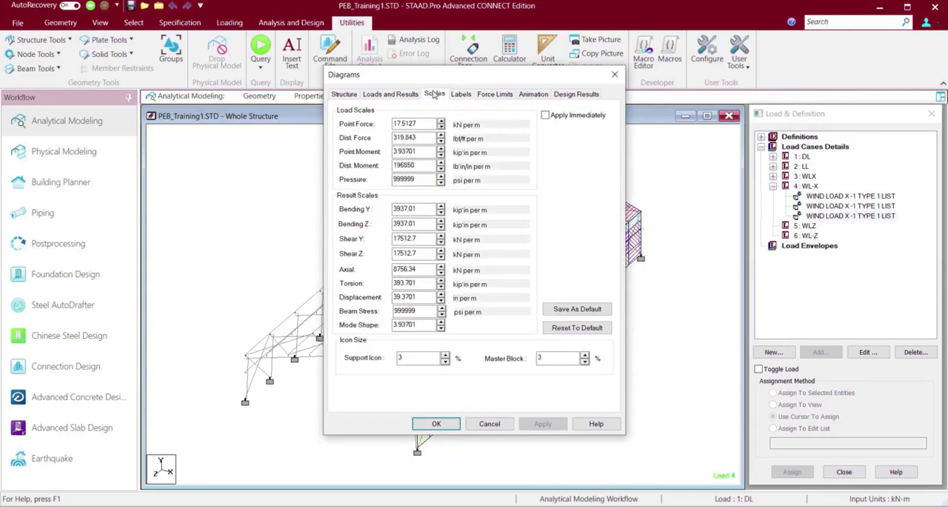
left_click(545, 116)
left_click(441, 128)
left_click(442, 128)
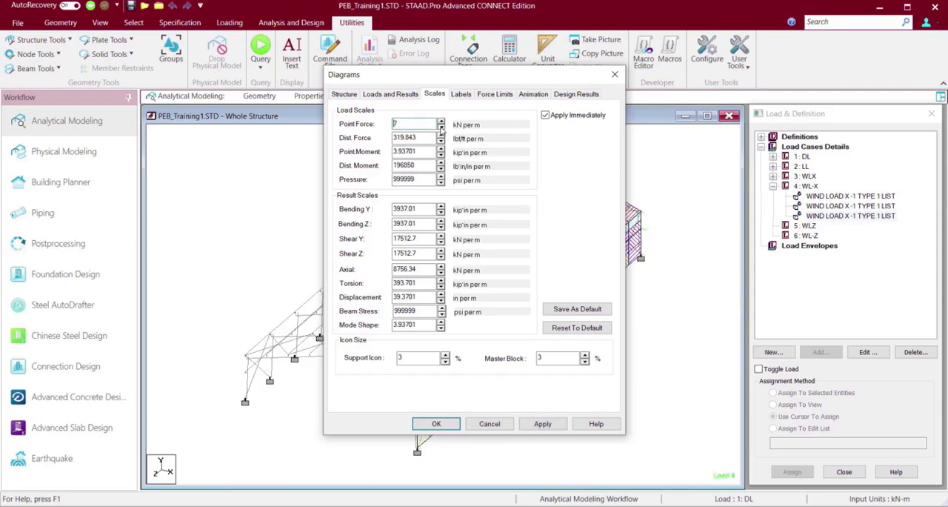
left_click(442, 128)
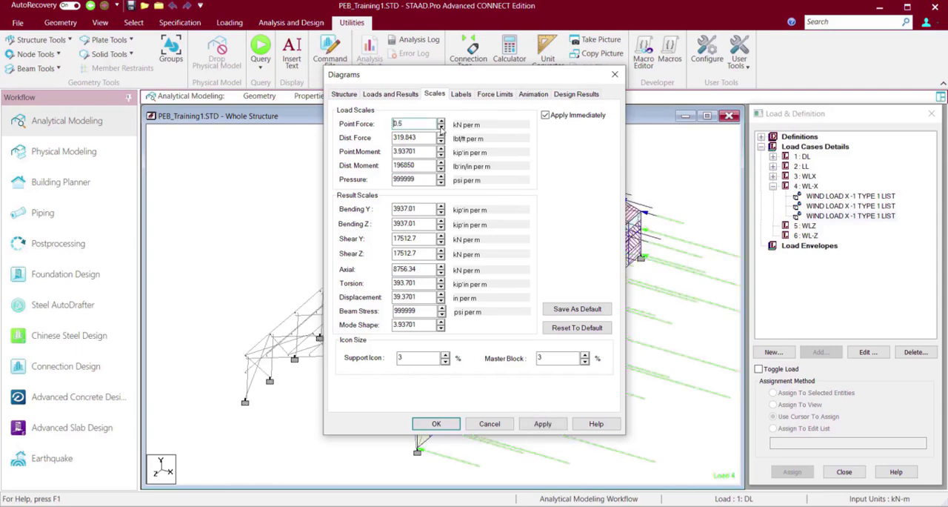
left_click(442, 121)
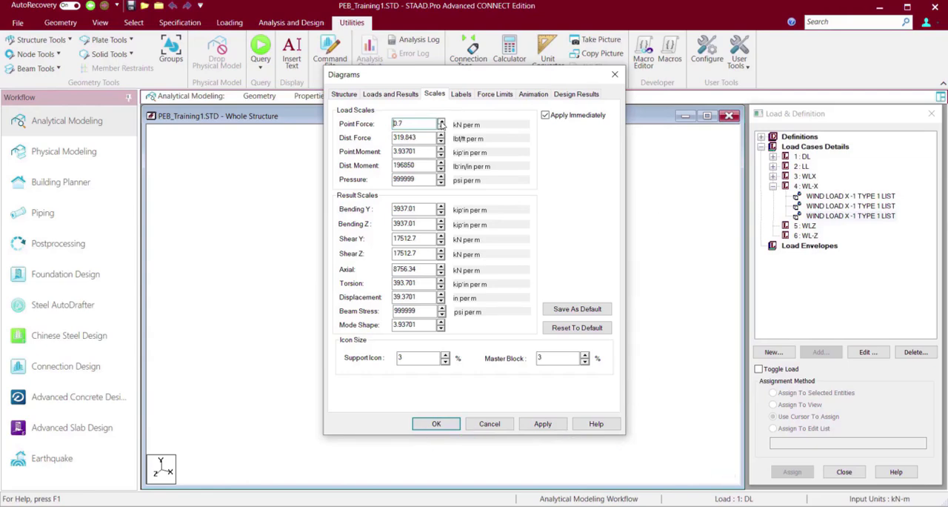
left_click(555, 426)
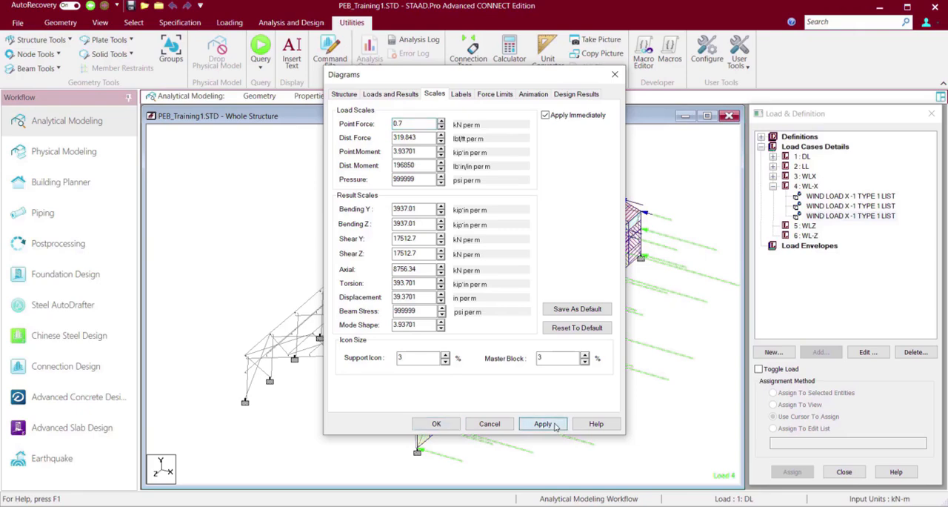
left_click(445, 424)
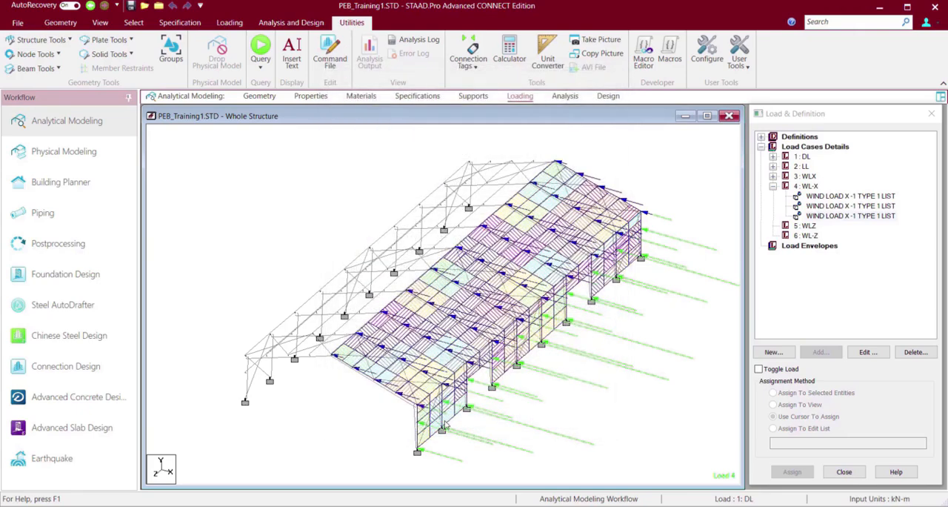
Display the first two WL-X wind load items and the WLX wind load individually and examine their arrows on the structure.
left_click(823, 210)
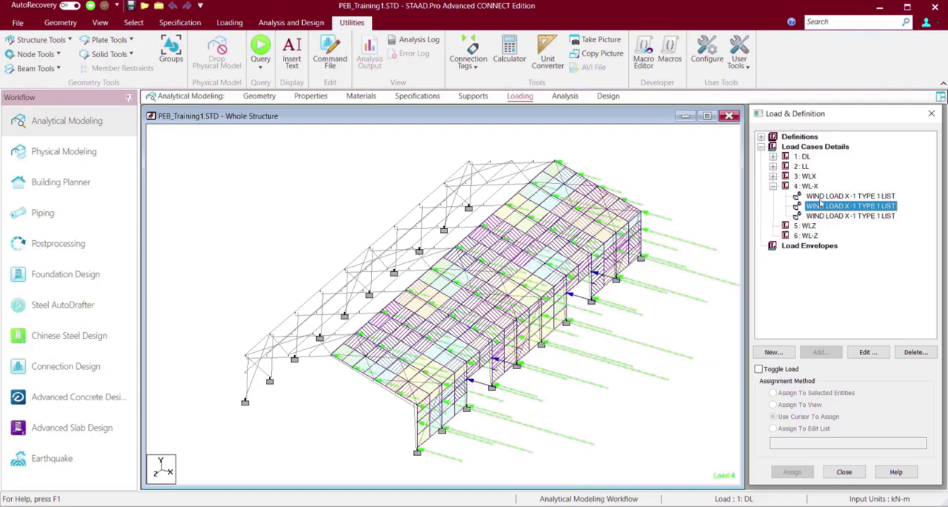
left_click(820, 198)
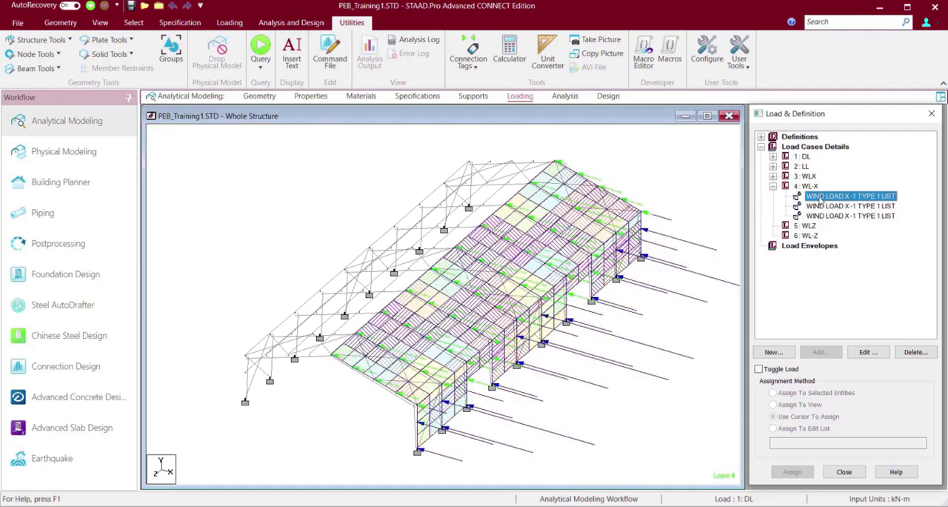
left_click(685, 159)
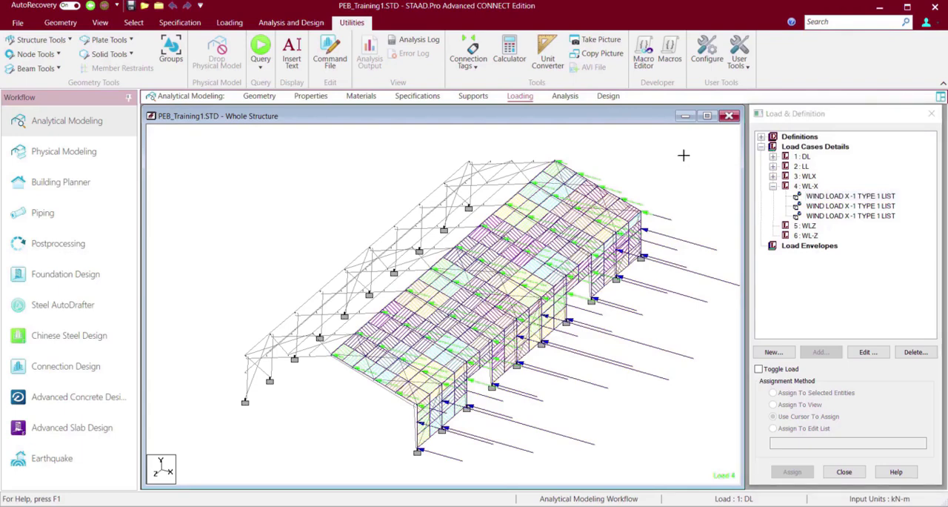
left_click(773, 176)
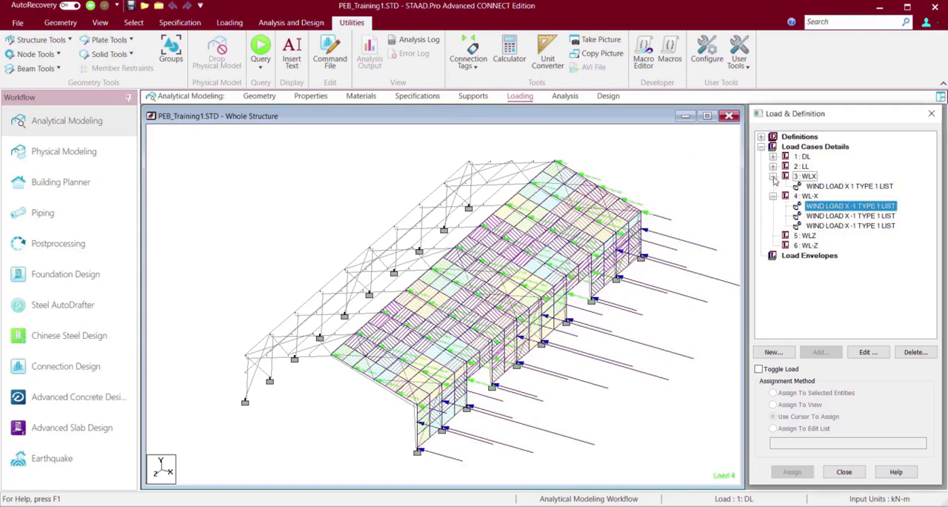
left_click(823, 188)
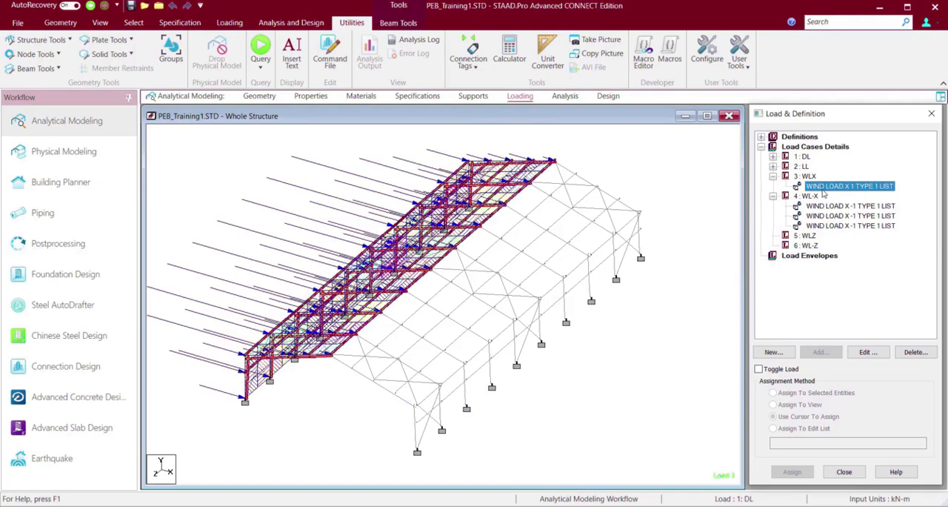
left_click(661, 154)
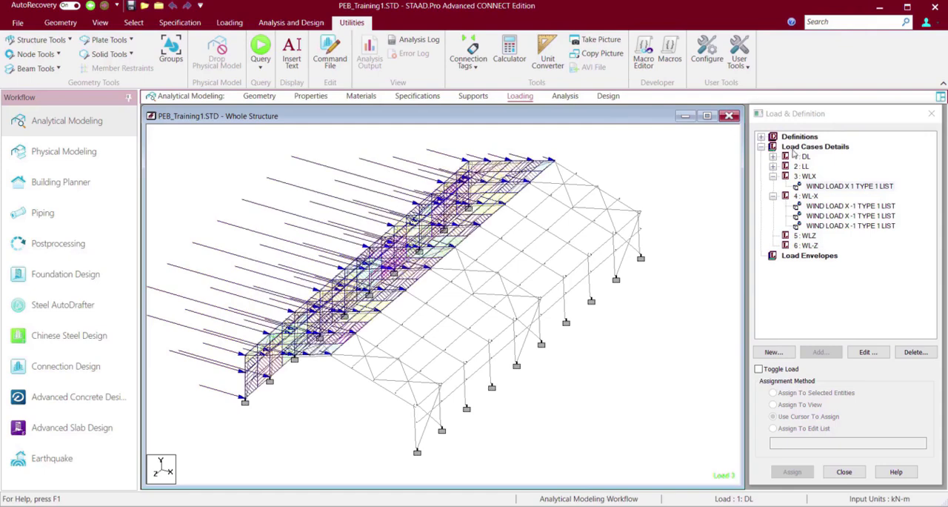
left_click(794, 149)
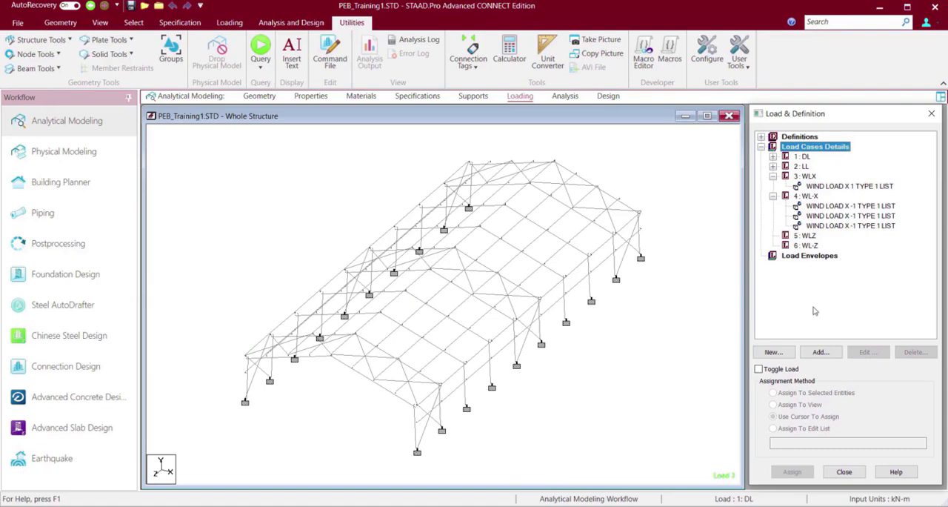
left_click(827, 354)
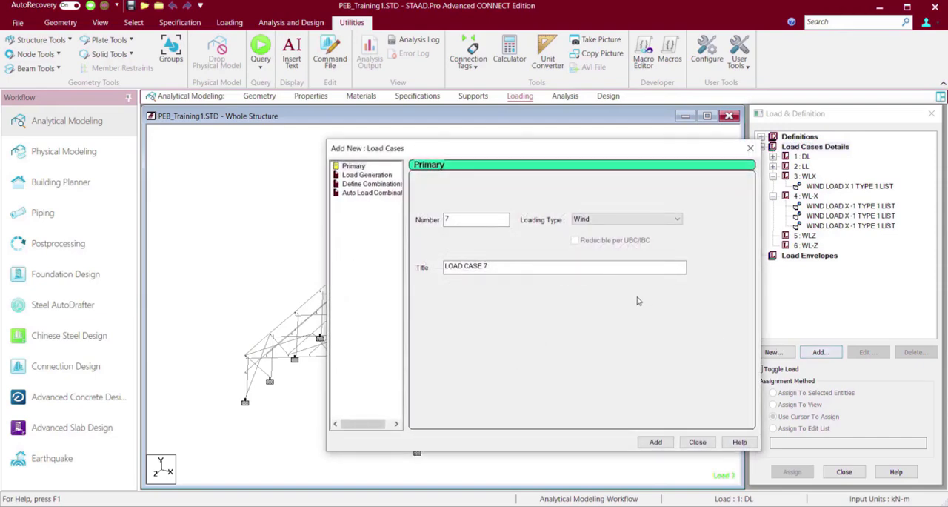
left_click(493, 264)
left_click_drag(493, 264, 429, 264)
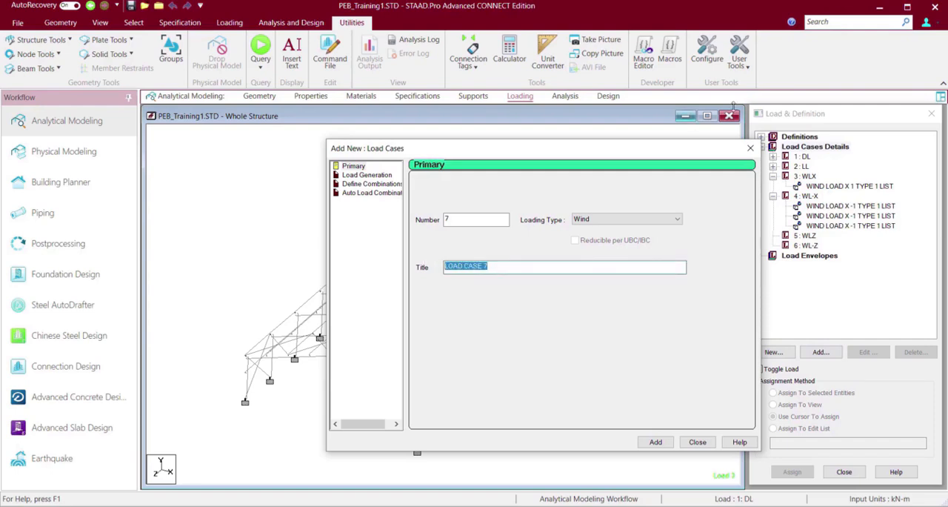
left_click(750, 148)
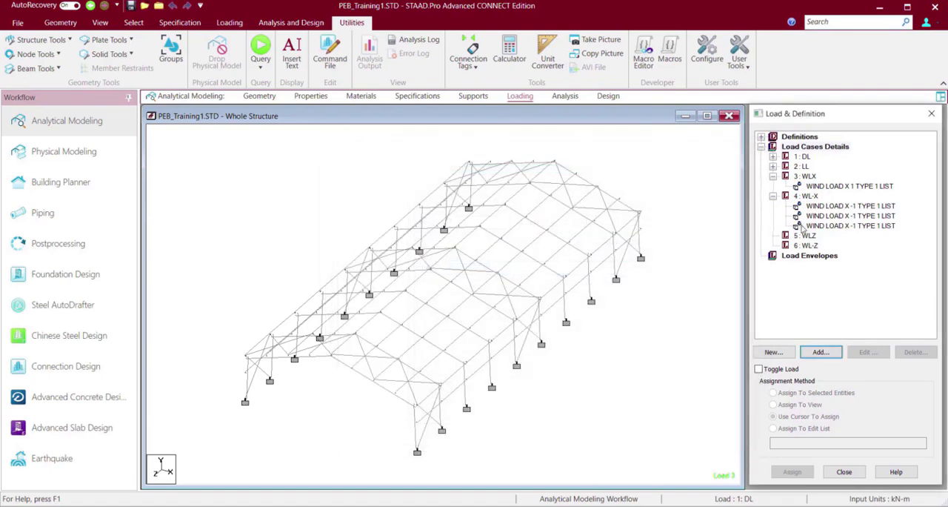
left_click(805, 235)
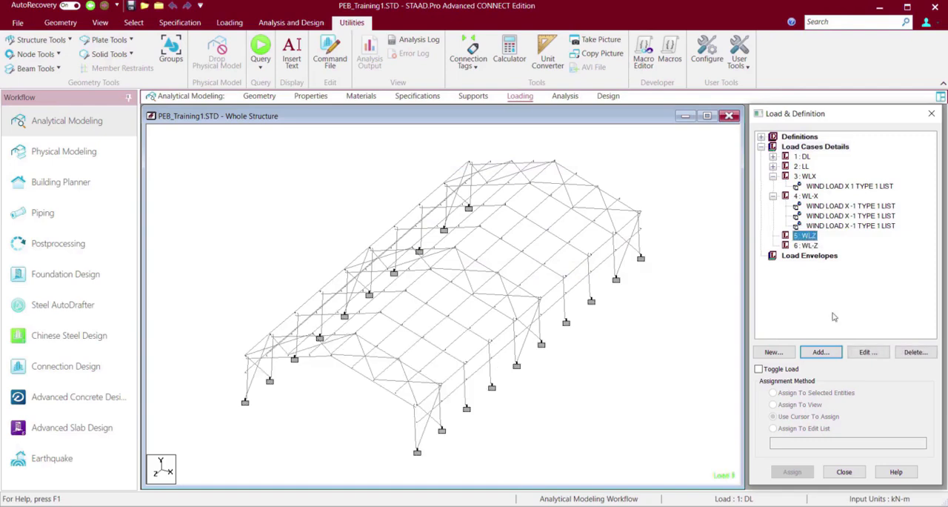
left_click(820, 352)
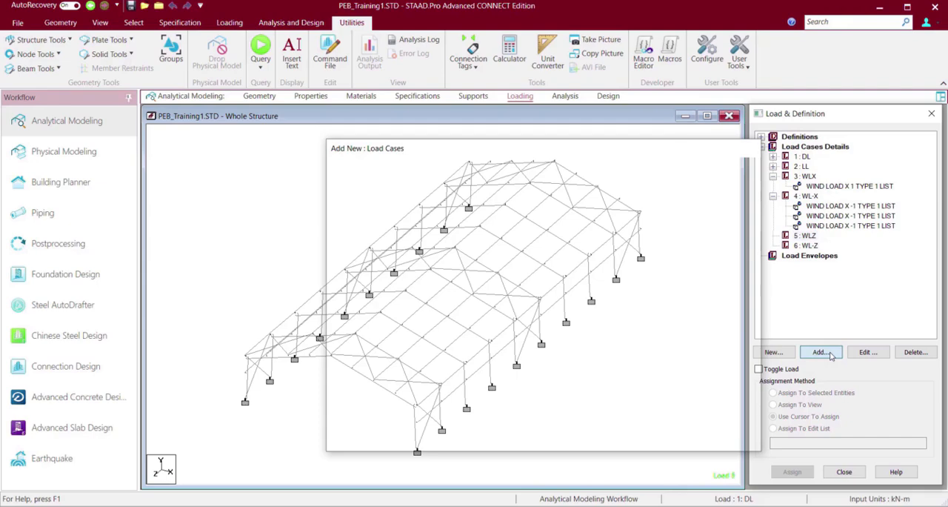
left_click(821, 352)
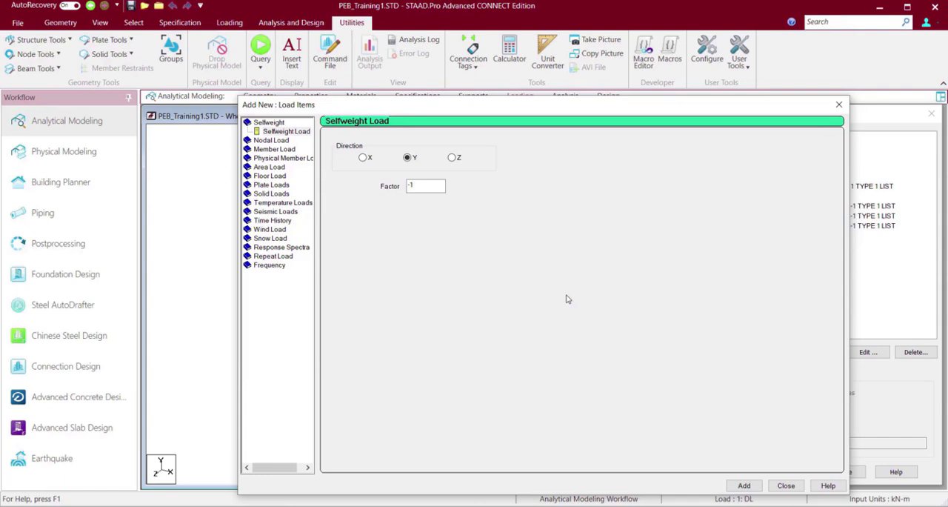
left_click(276, 230)
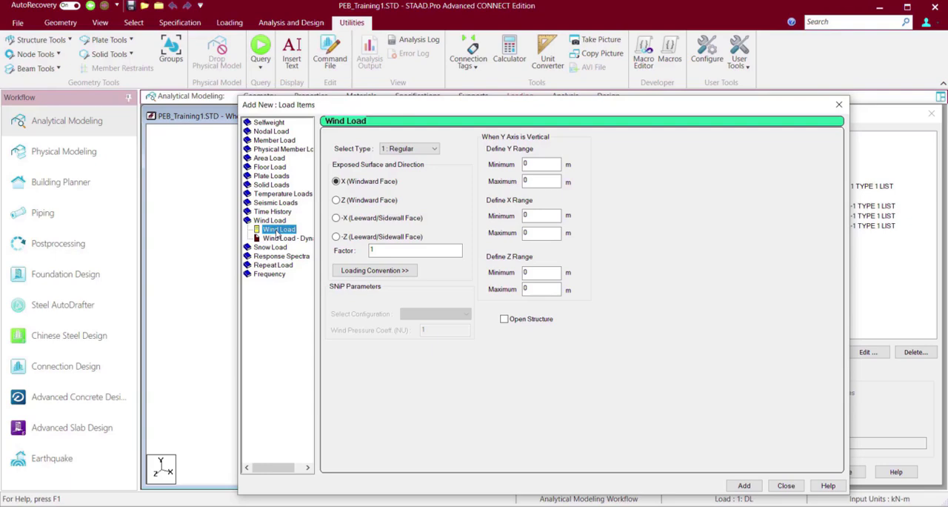
left_click(416, 149)
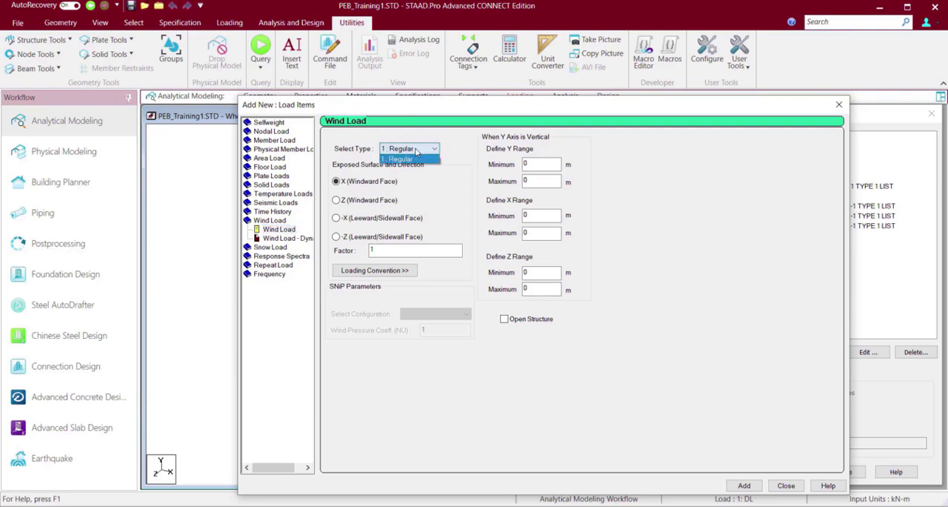
left_click(416, 151)
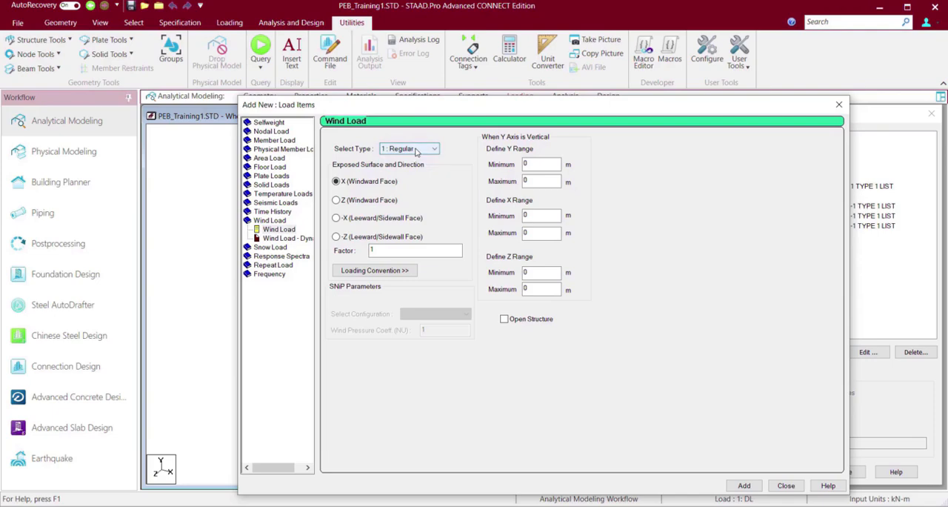
left_click(838, 106)
Add a second wind definition, type number 2 with the comment WIND 2, under the wind definitions.
left_click(762, 137)
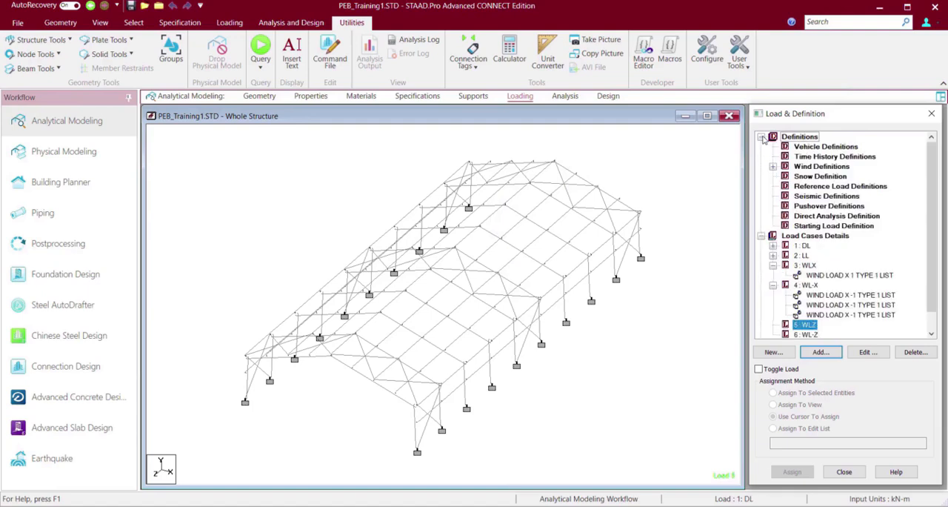
left_click(772, 166)
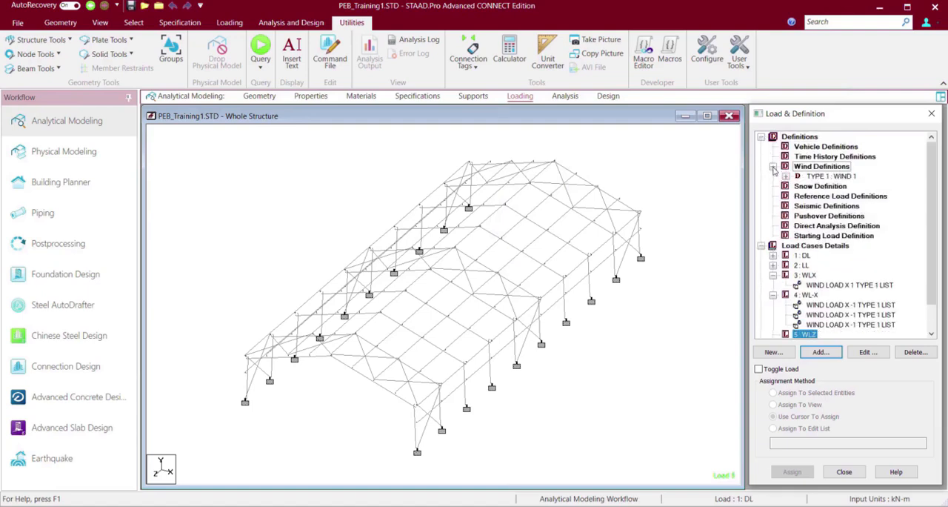
left_click(813, 168)
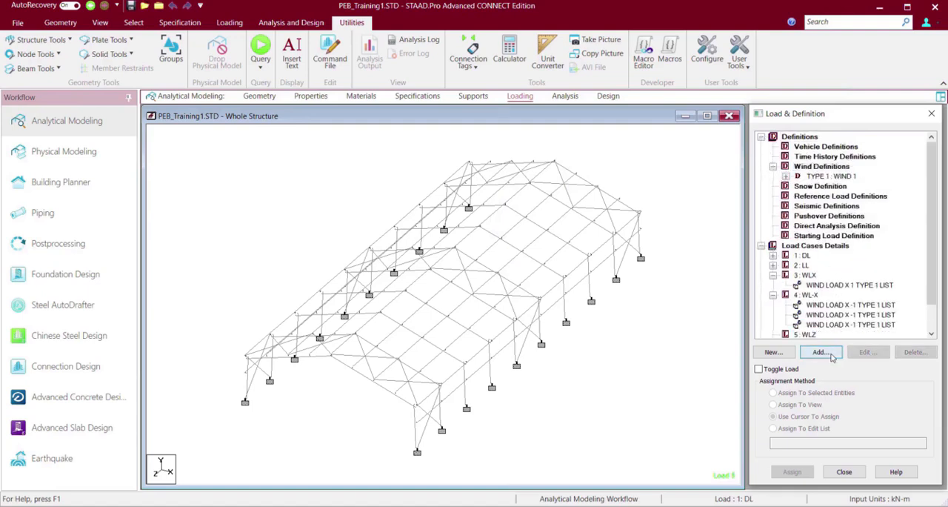
left_click(830, 354)
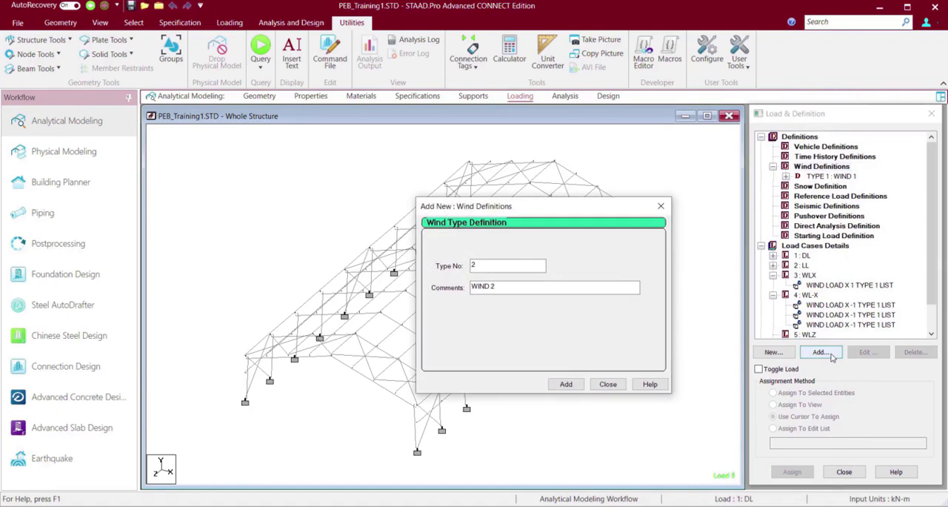
left_click(566, 384)
left_click(607, 383)
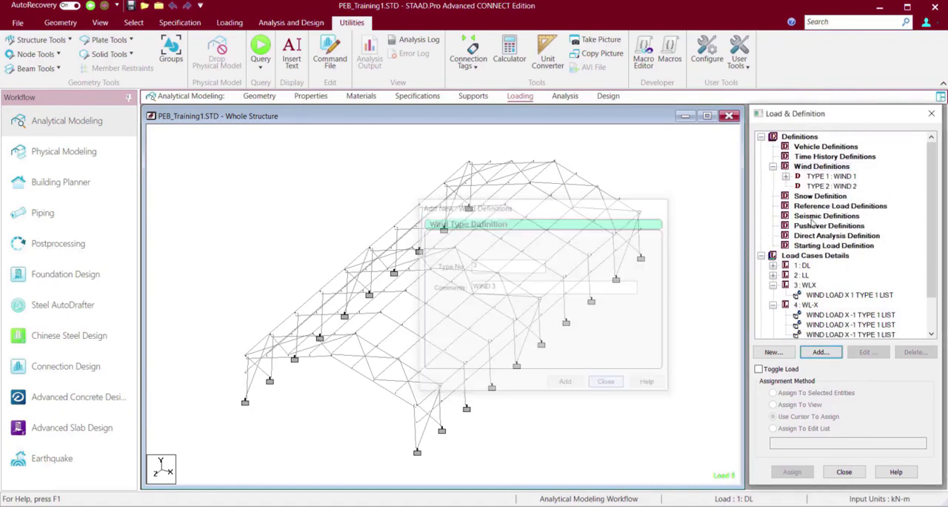
Generate the intensity table for wind type 2 per ASCE-7 2016 with a basic wind speed of 75 mph on the windward wall, and add it.
left_click(834, 187)
left_click(831, 352)
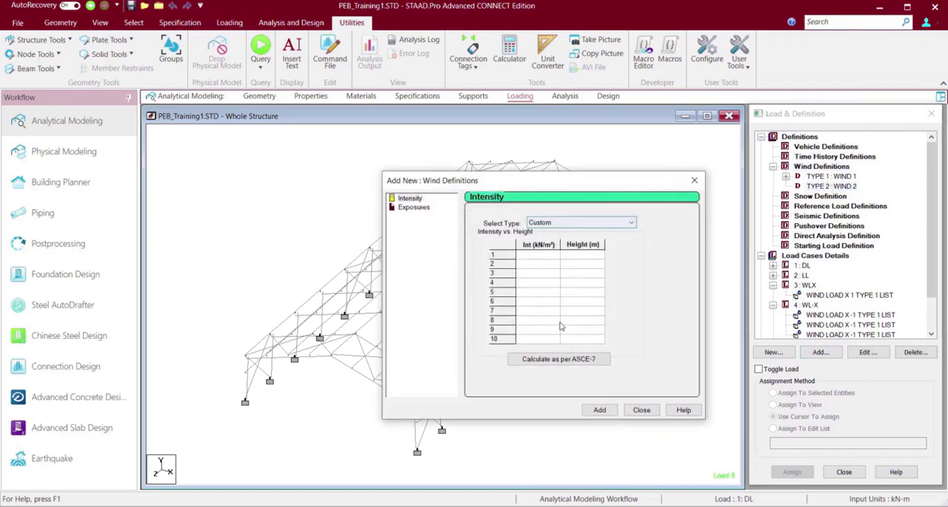
left_click(564, 363)
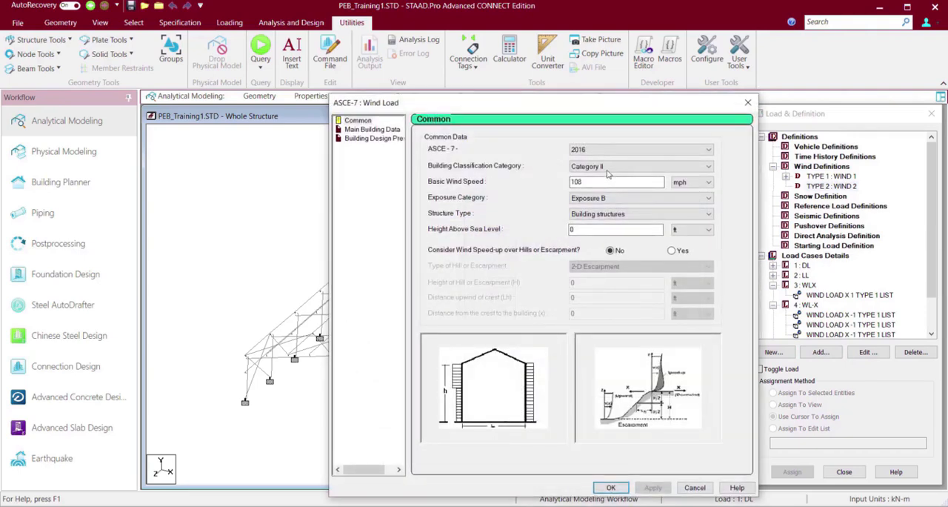
left_click_drag(634, 186, 518, 183)
type("75")
left_click(646, 488)
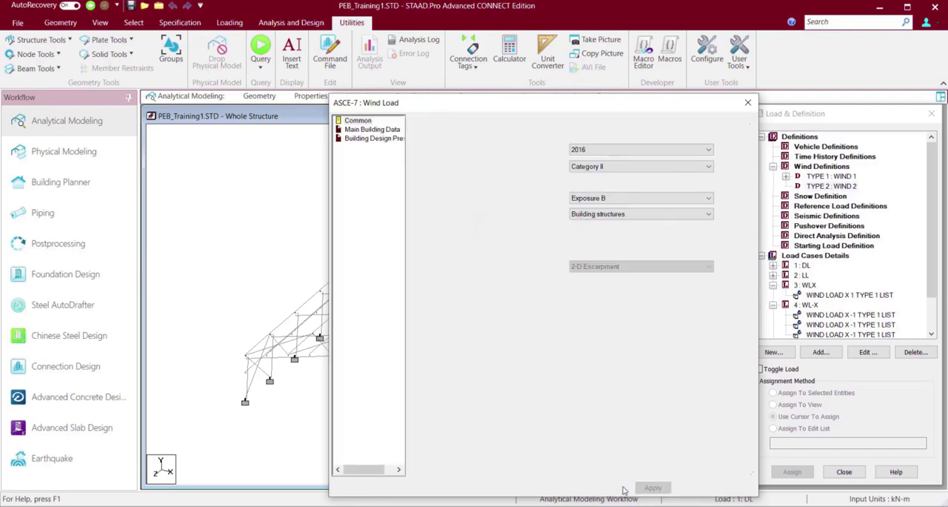
left_click(369, 130)
left_click(370, 139)
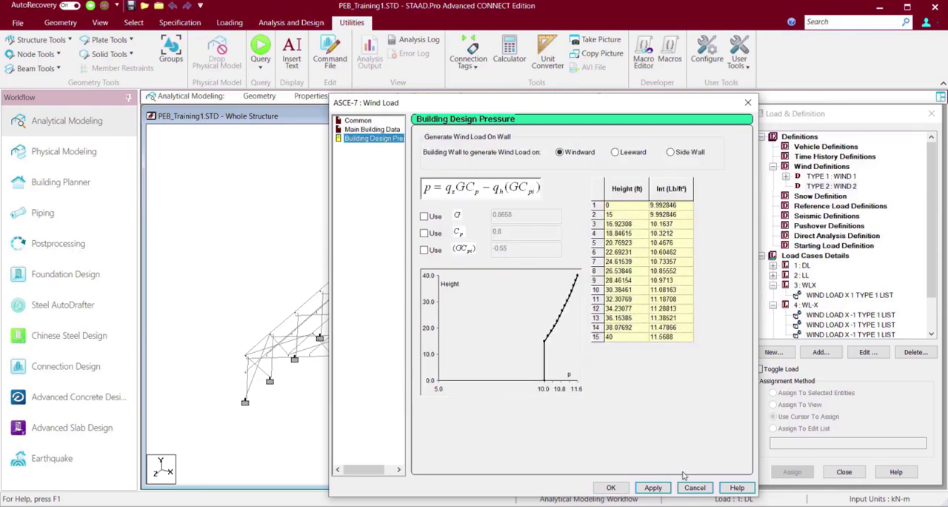
left_click(611, 487)
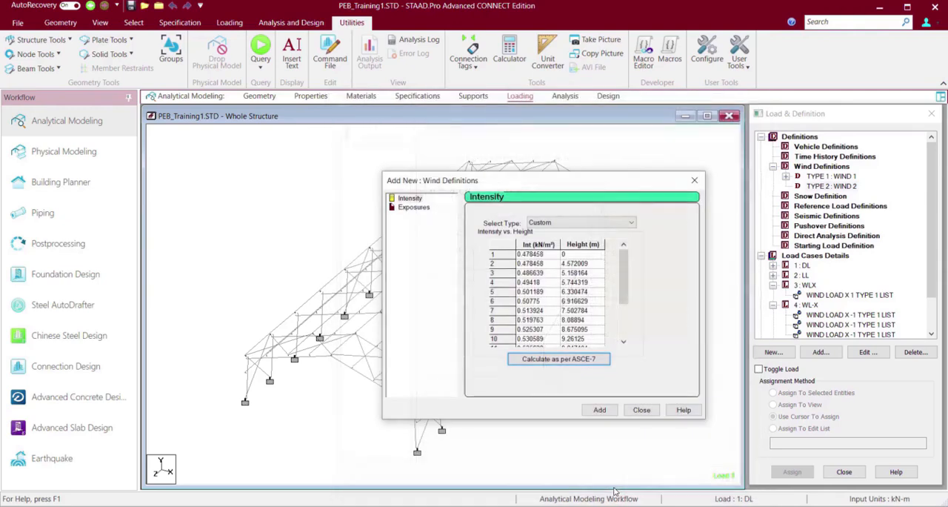
left_click(596, 411)
Add an exposure factor of 0.8 to wind type 2 and assign it to the whole view.
double_click(504, 261)
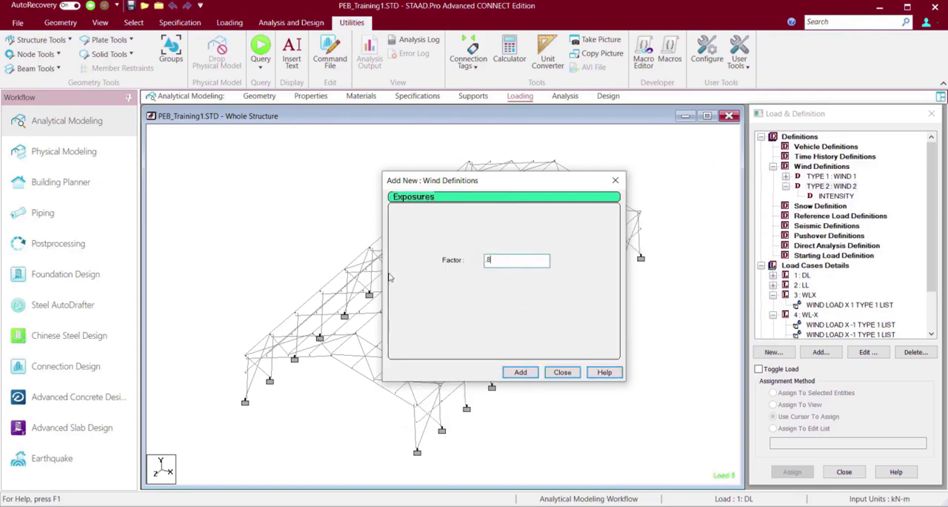
left_click(522, 372)
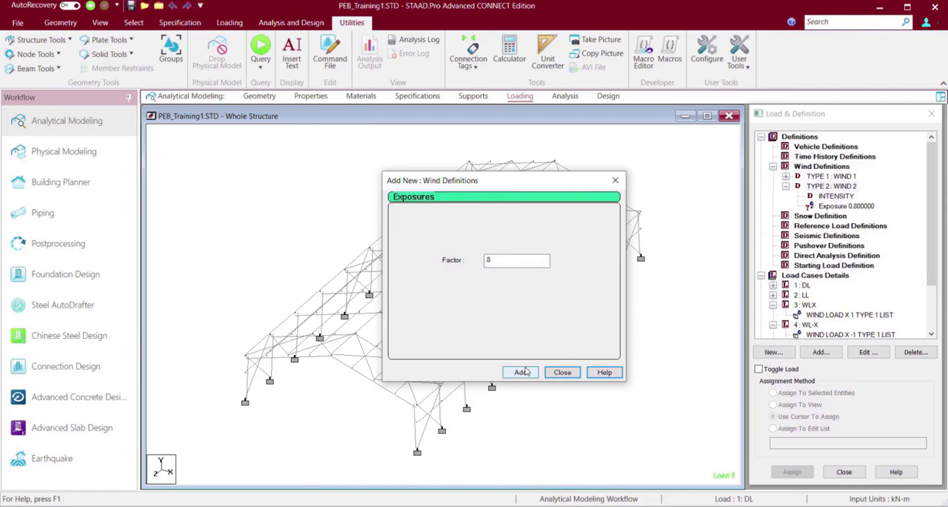
left_click(562, 372)
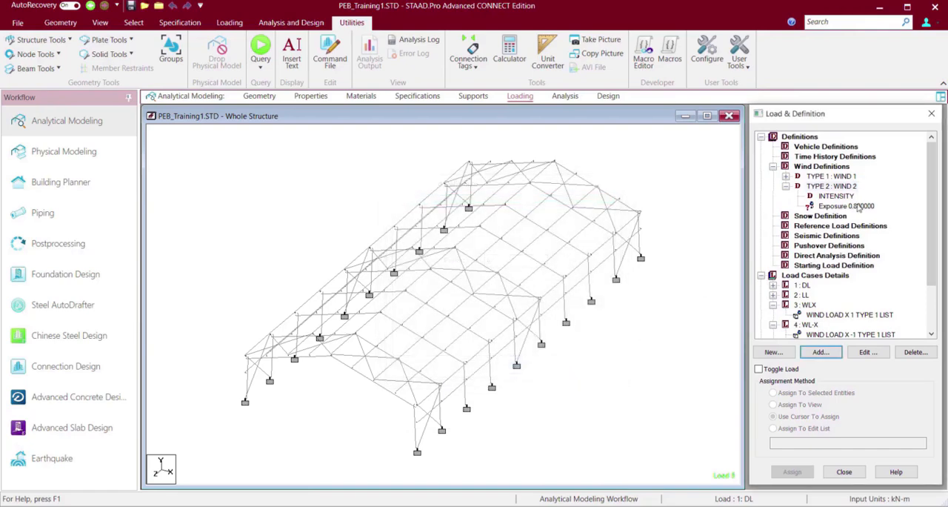
left_click(857, 210)
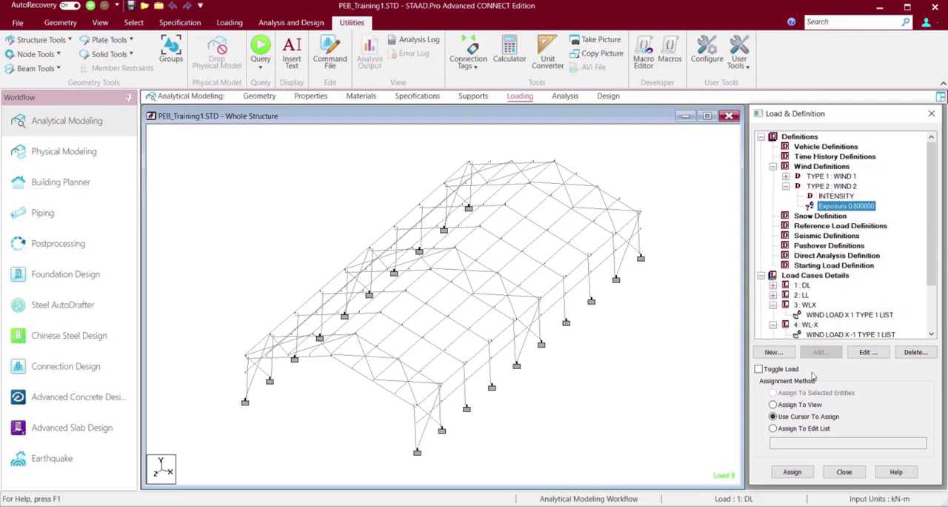
left_click(803, 404)
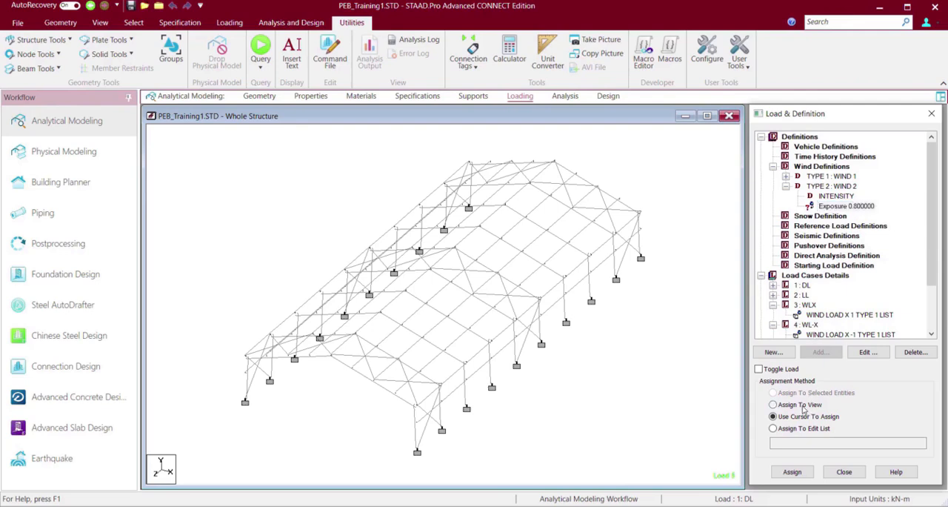
left_click(800, 475)
left_click(856, 331)
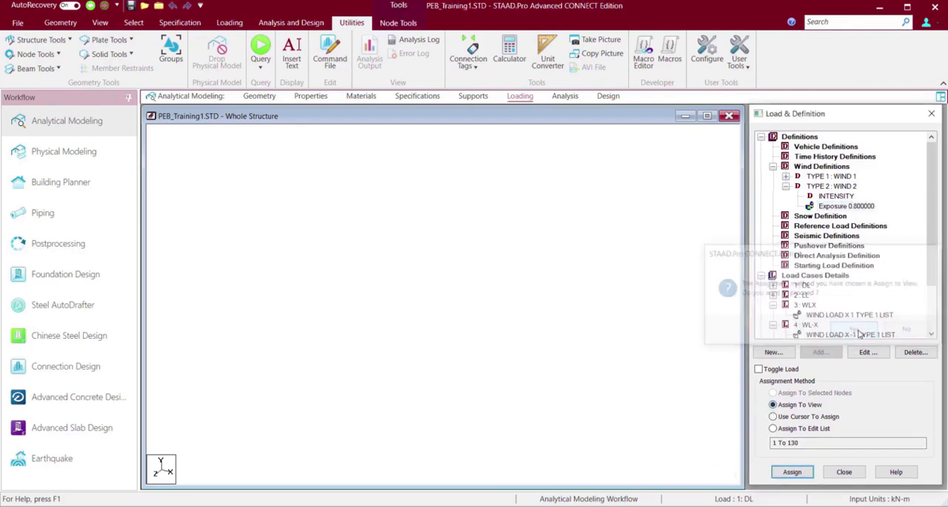
Add a type 2 wind load on the Z windward face with factor 1 to load case WLZ and display it on the structure.
left_click_drag(931, 212, 938, 294)
left_click(806, 305)
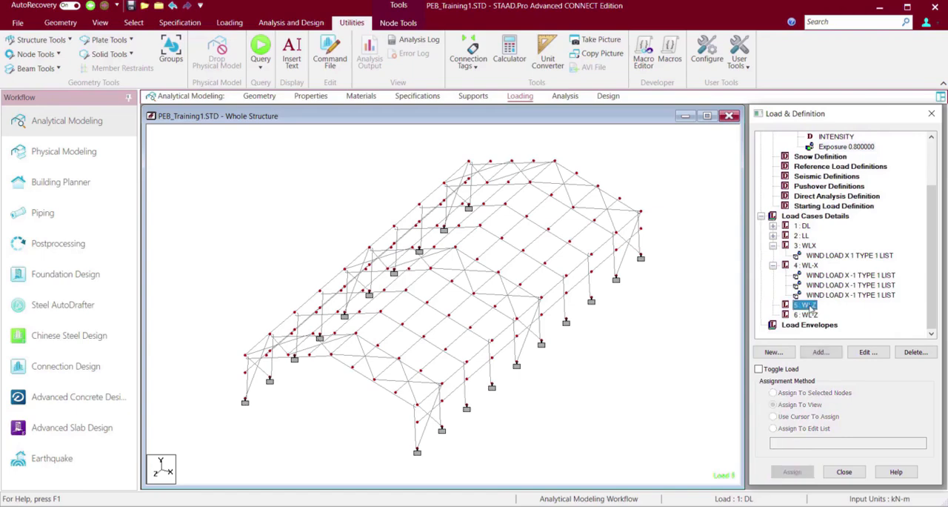
left_click(820, 353)
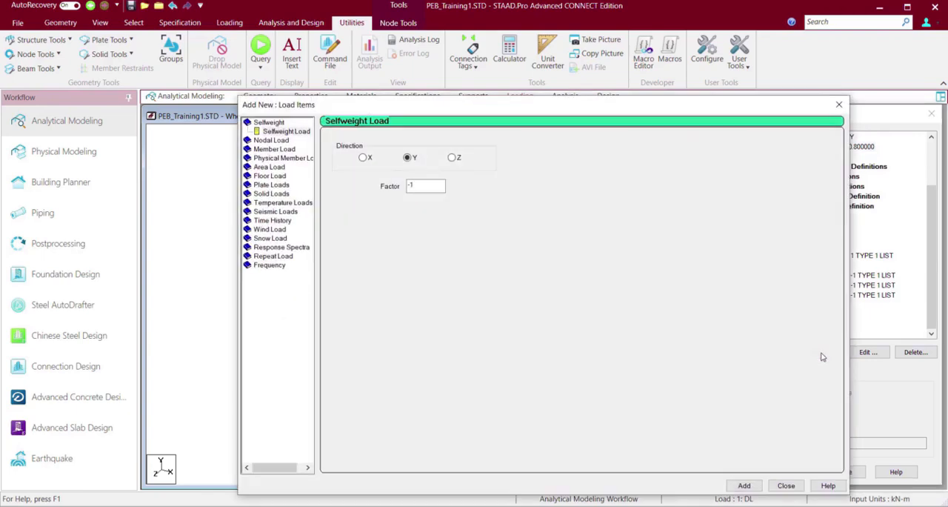
left_click(271, 230)
left_click(271, 230)
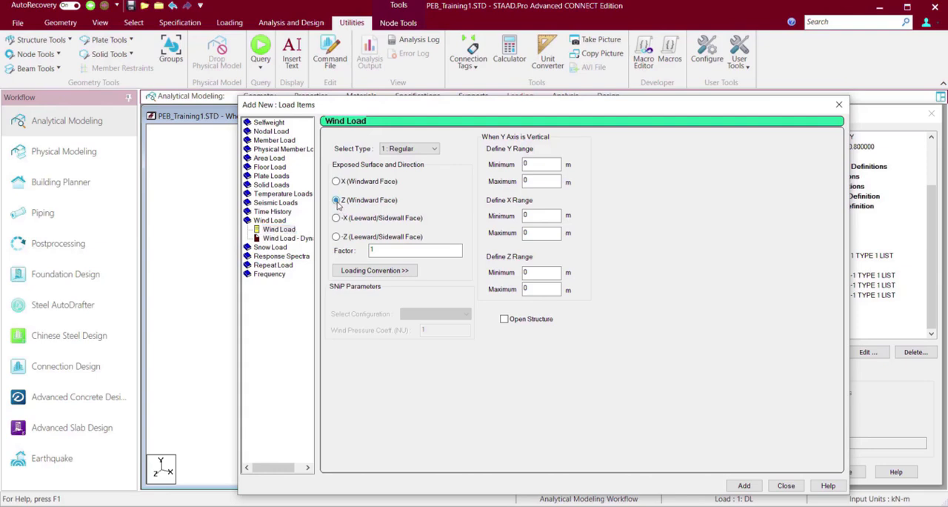
left_click(408, 148)
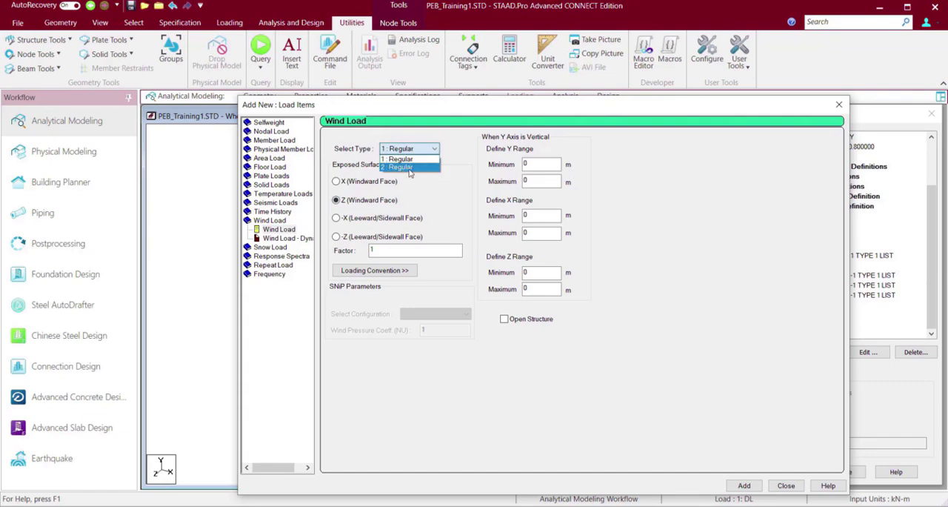
left_click(409, 168)
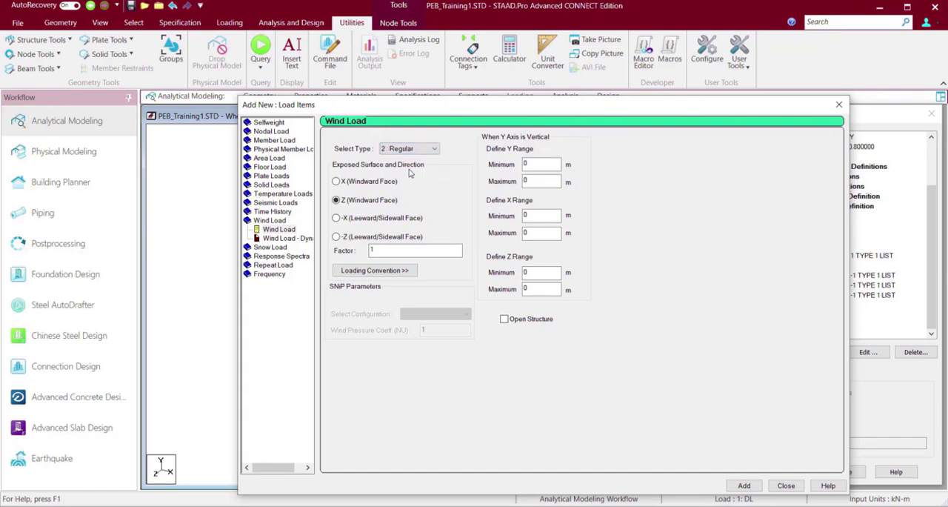
left_click(745, 487)
left_click(785, 485)
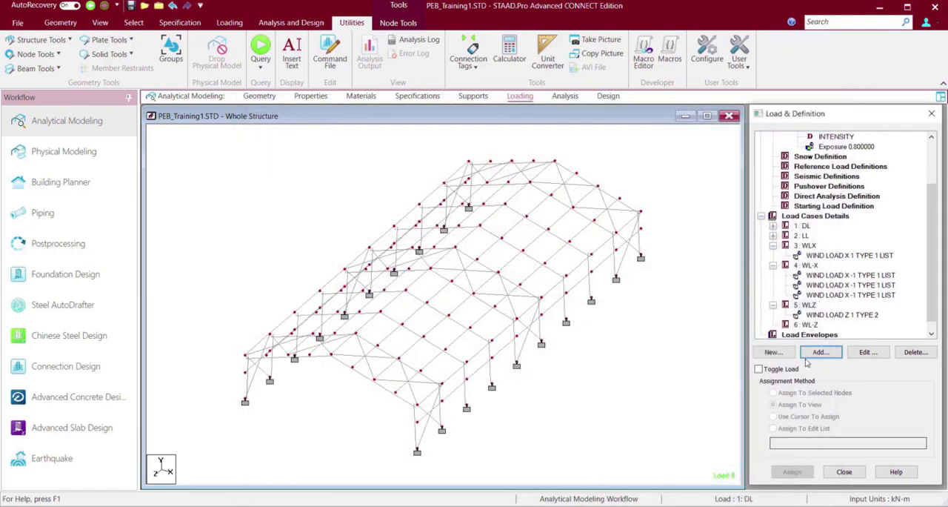
left_click(818, 315)
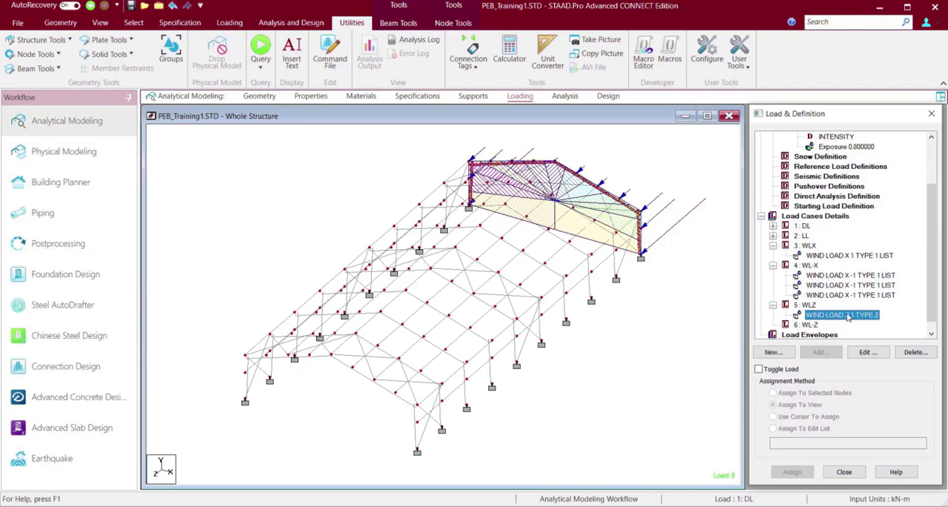
Add a type 1 wind load on the Z windward face with factor -1 to load case WL-Z.
left_click(807, 325)
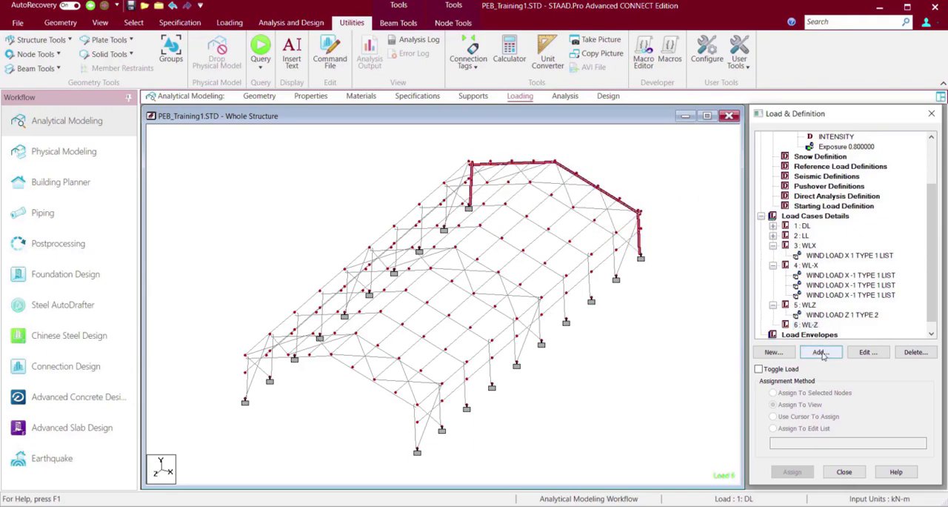
left_click(821, 353)
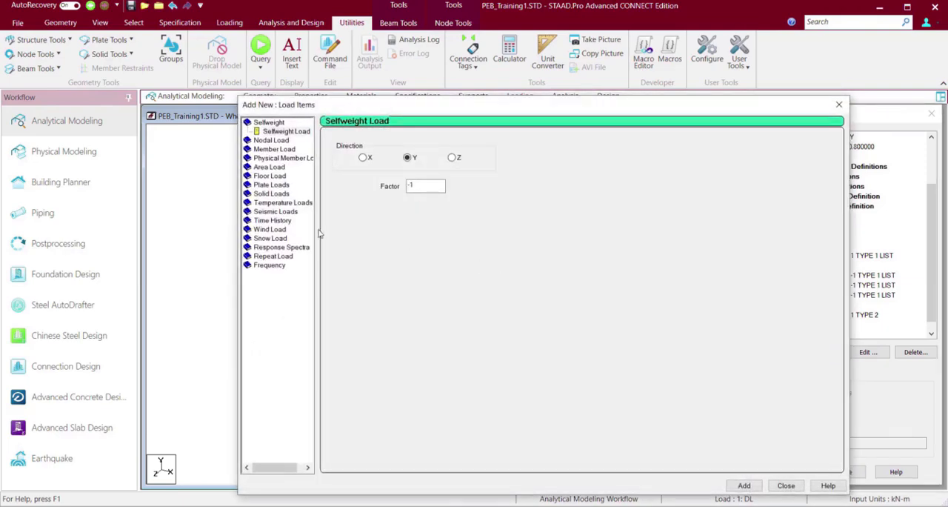
left_click(271, 230)
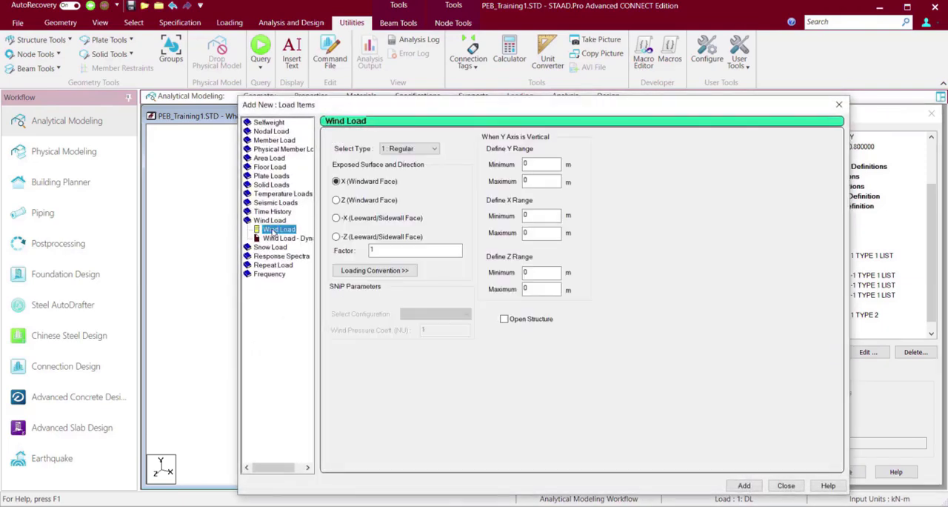
left_click(336, 200)
left_click(371, 249)
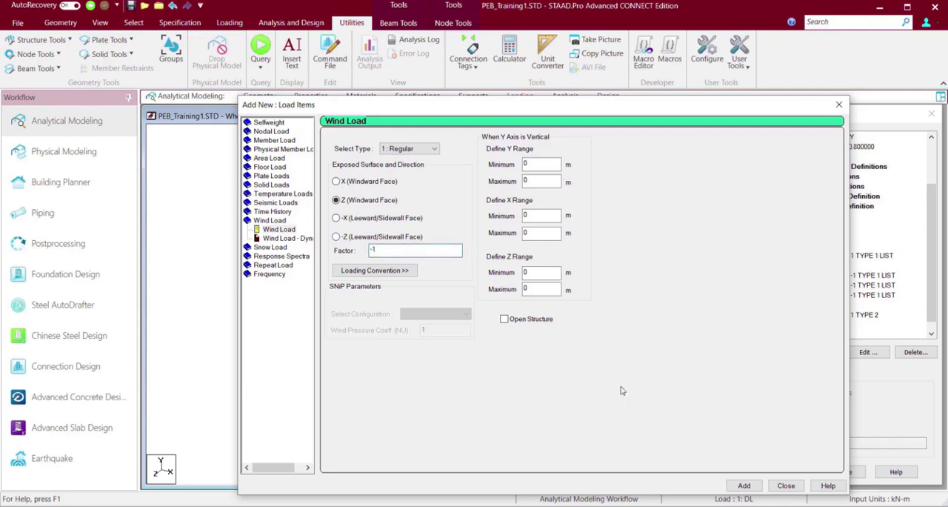
left_click(744, 485)
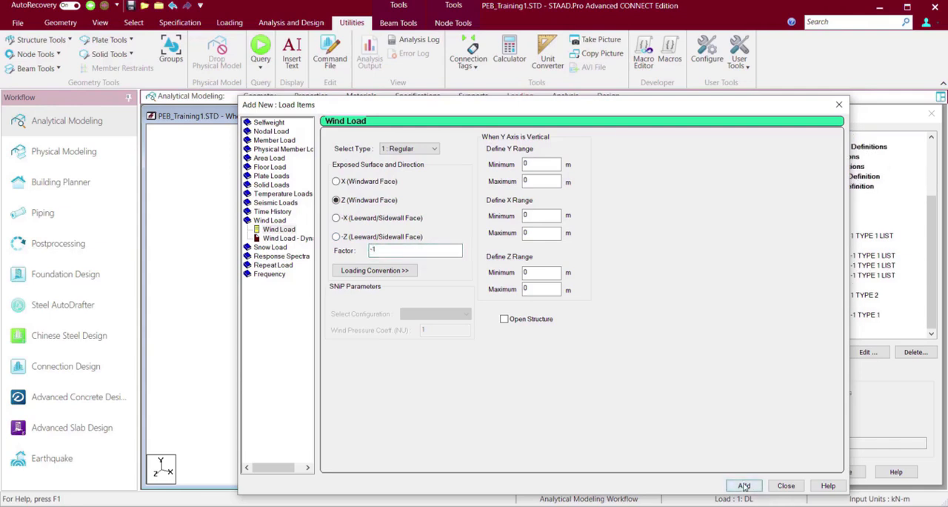
left_click(787, 484)
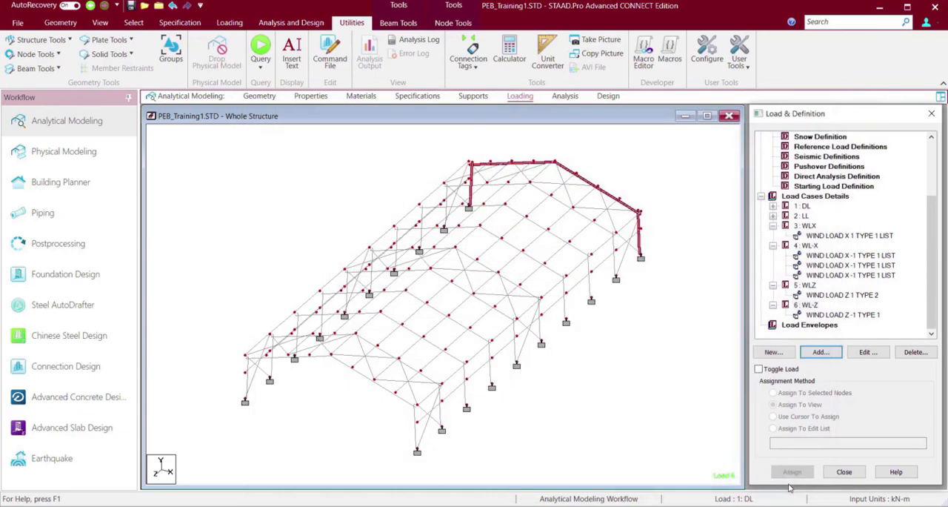
Try the Open Structure option on the type 1 wind load of load case WL-Z.
left_click(824, 317)
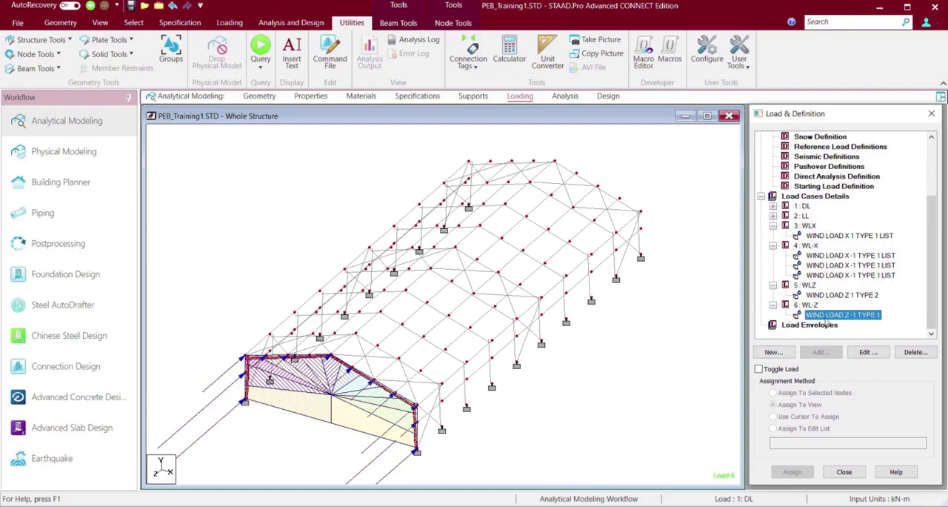
double_click(825, 317)
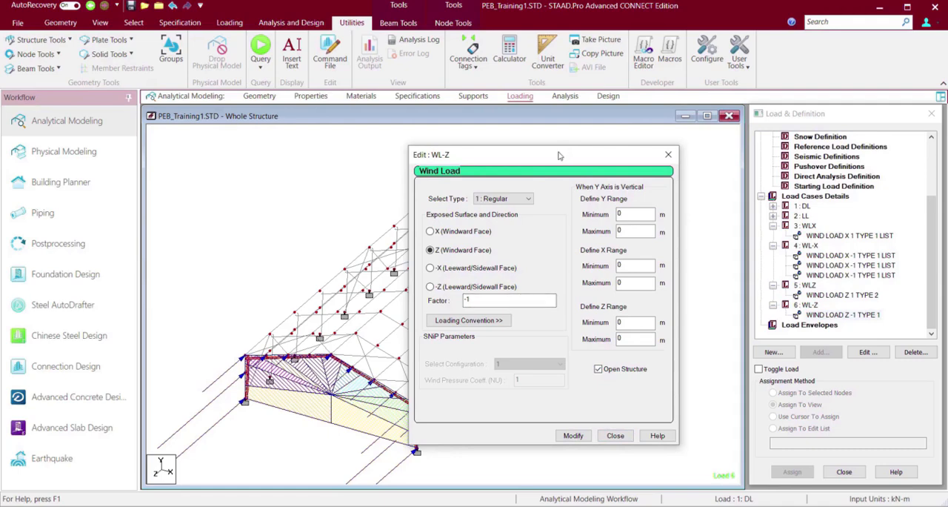
left_click_drag(559, 155, 709, 7)
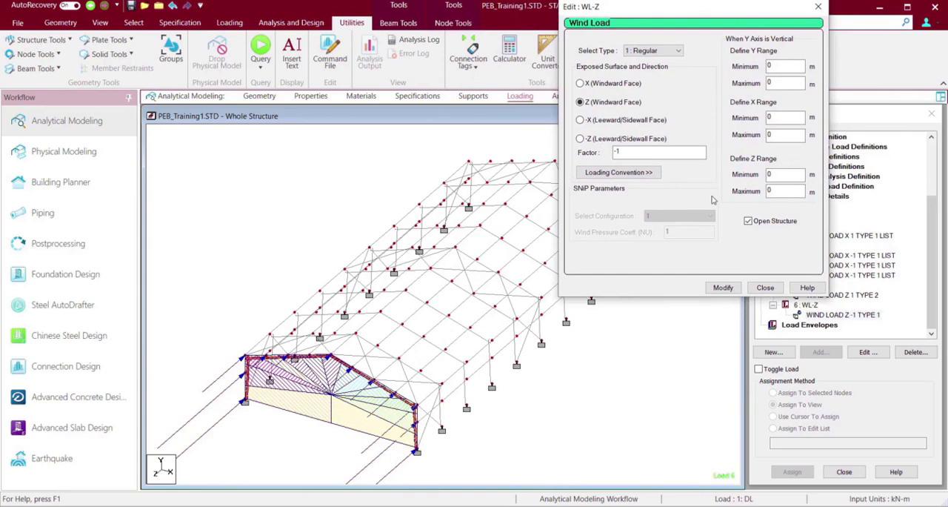
left_click(723, 288)
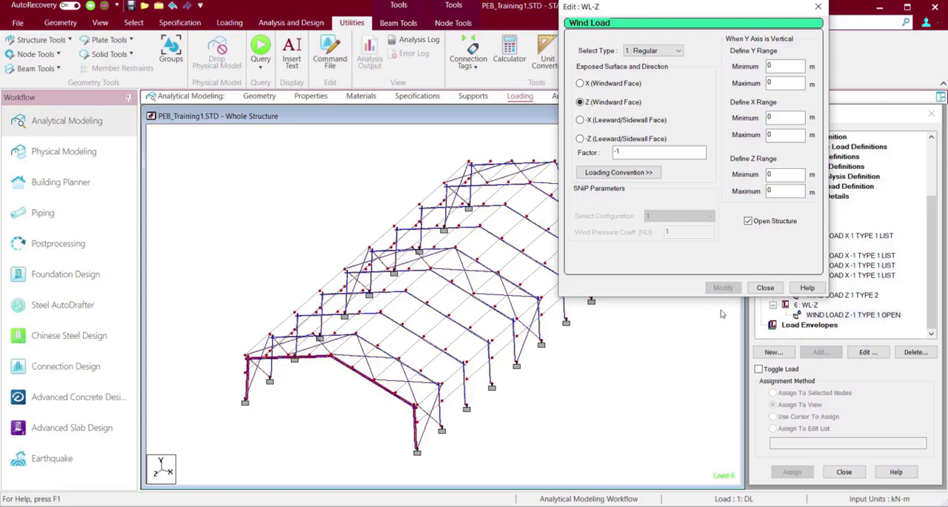
left_click(545, 423)
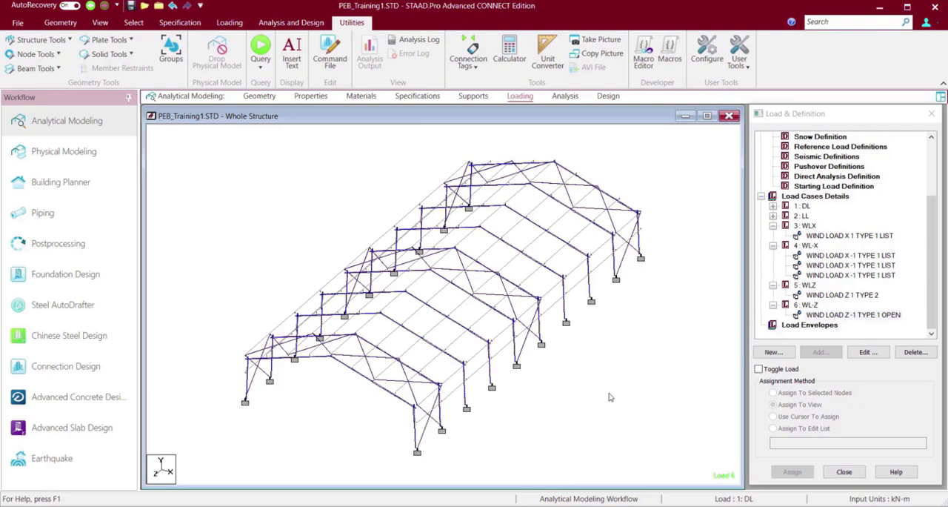
Turn off the Open Structure option on the type 1 wind load of load case WL-Z.
double_click(852, 314)
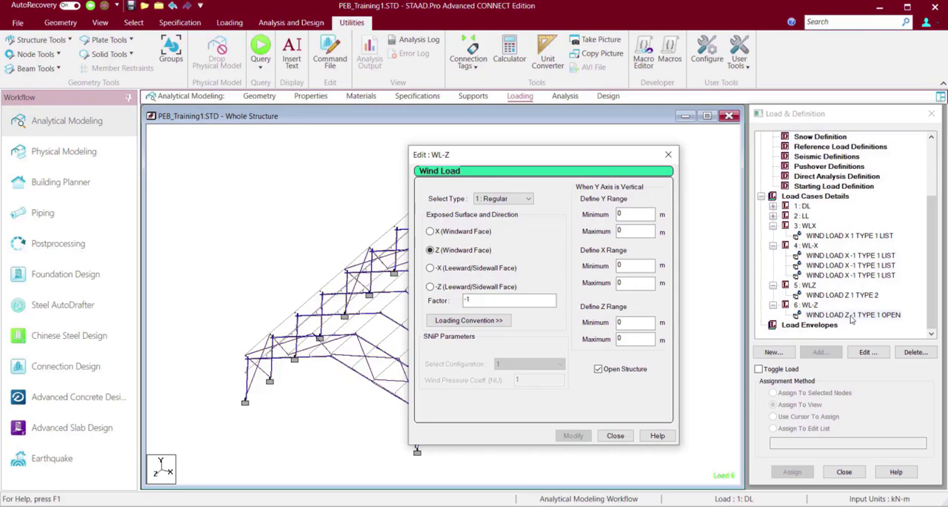
left_click(599, 369)
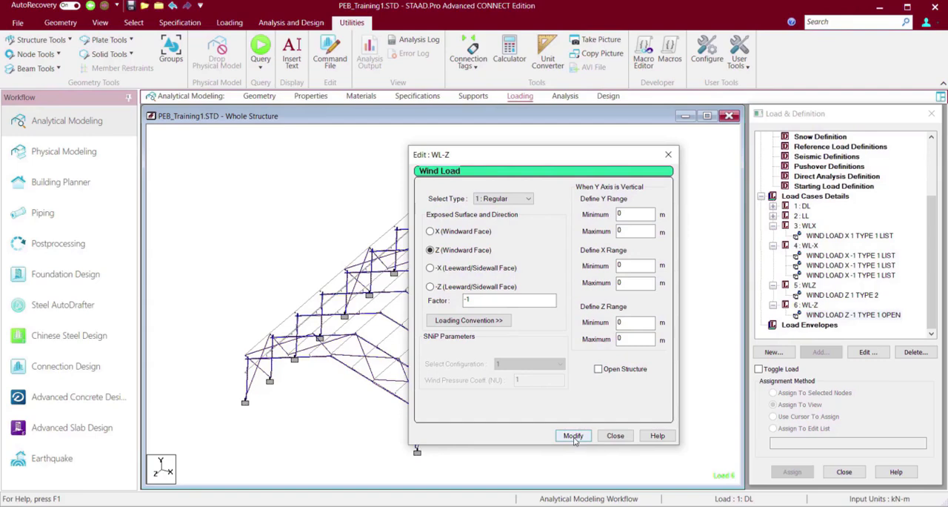
left_click(573, 436)
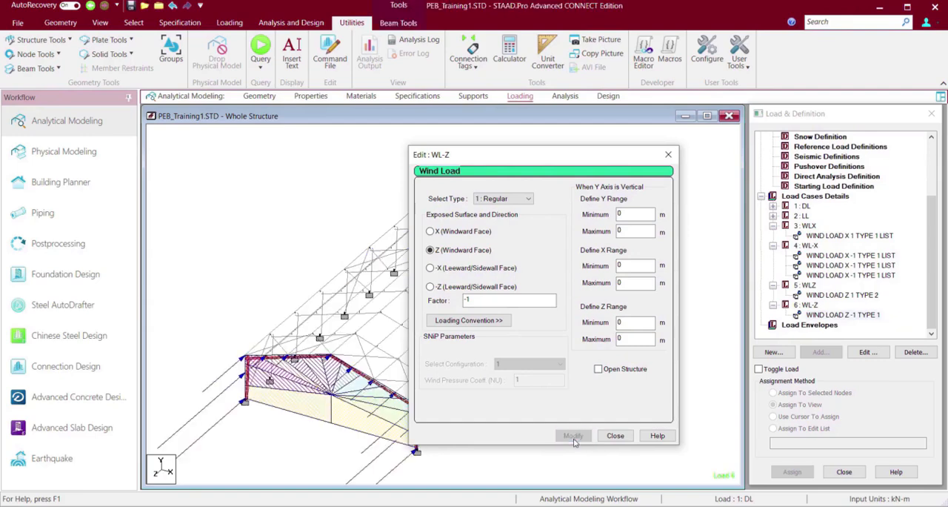
left_click(614, 436)
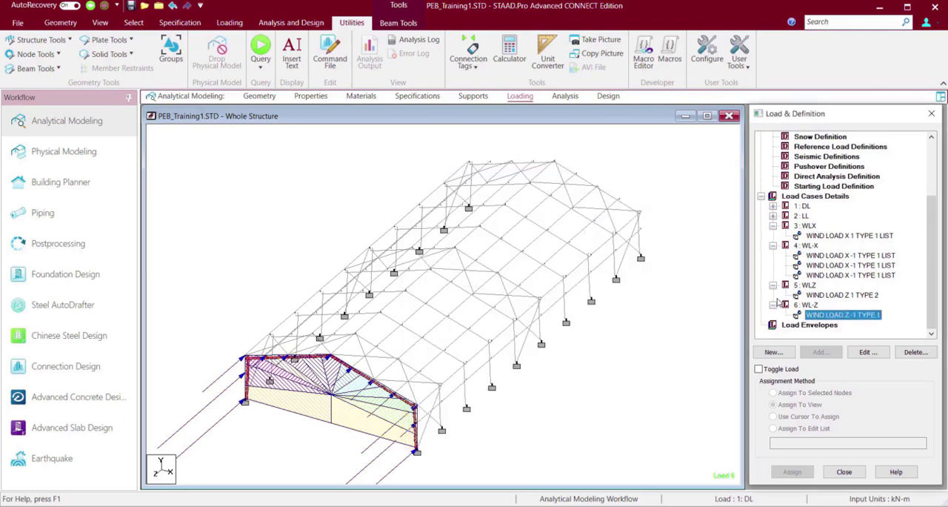
Change the type 1 wind load of load case WLX to the -X leeward/sidewall face with factor 1.
double_click(822, 236)
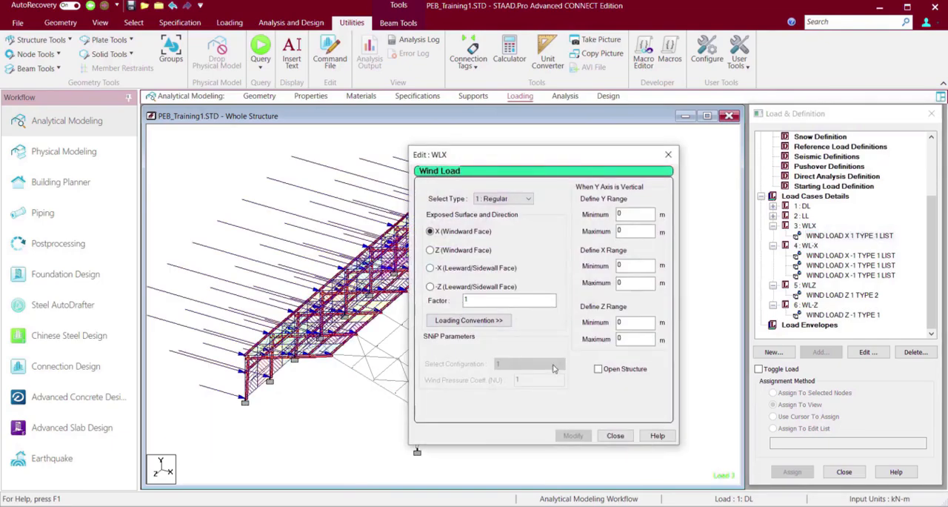
left_click_drag(521, 155, 840, 150)
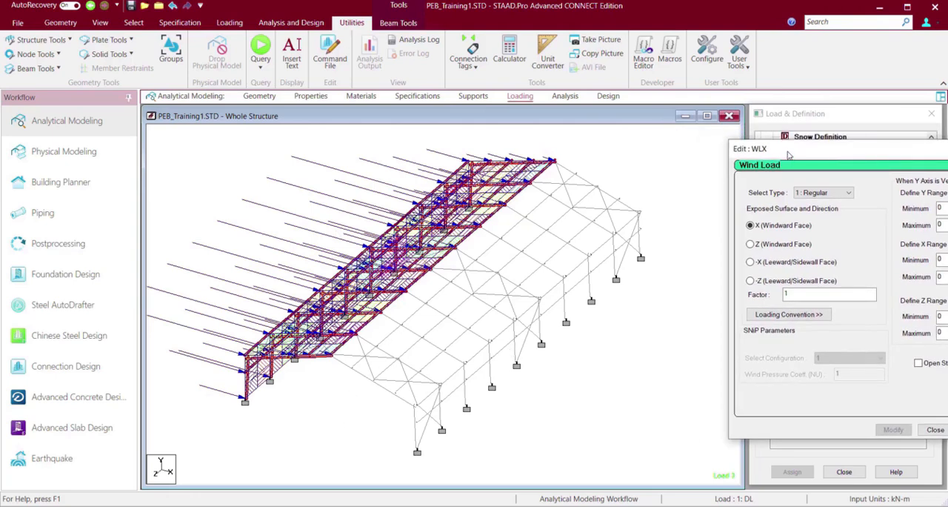
left_click_drag(789, 154, 616, 86)
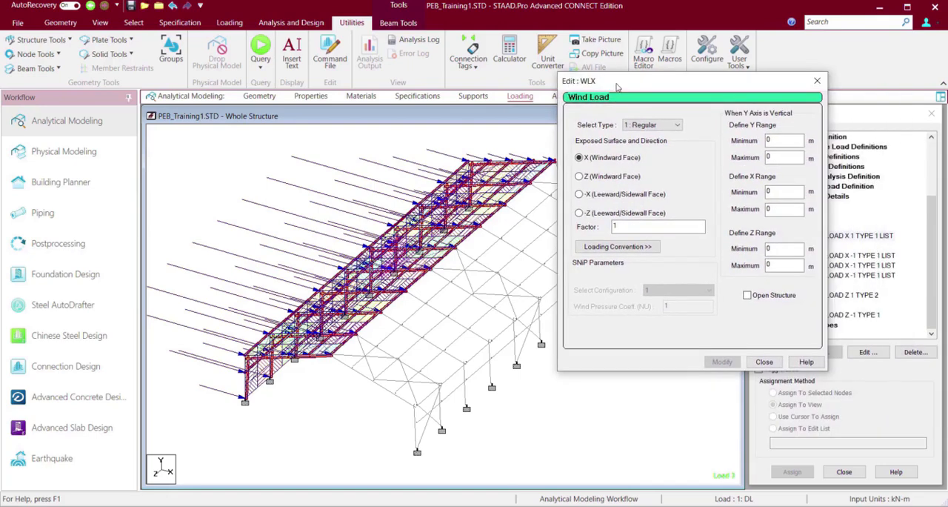
left_click(580, 194)
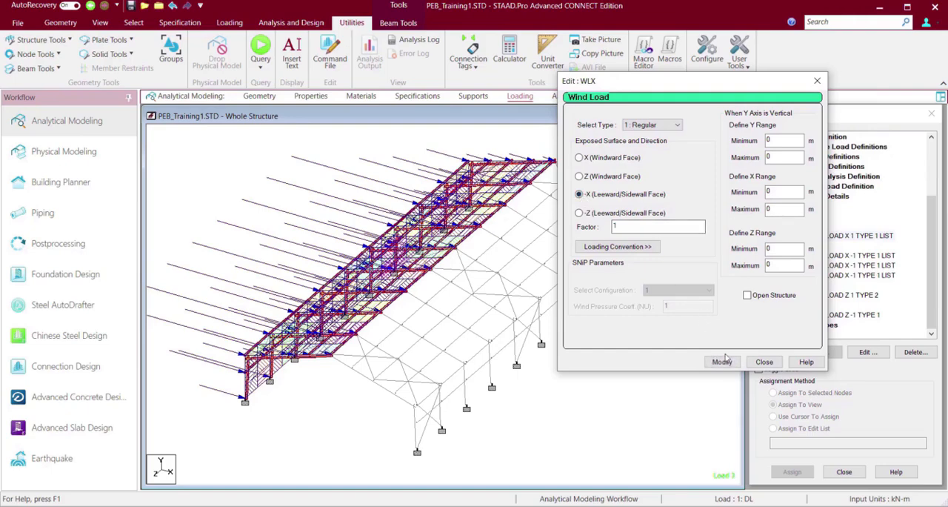
left_click(723, 362)
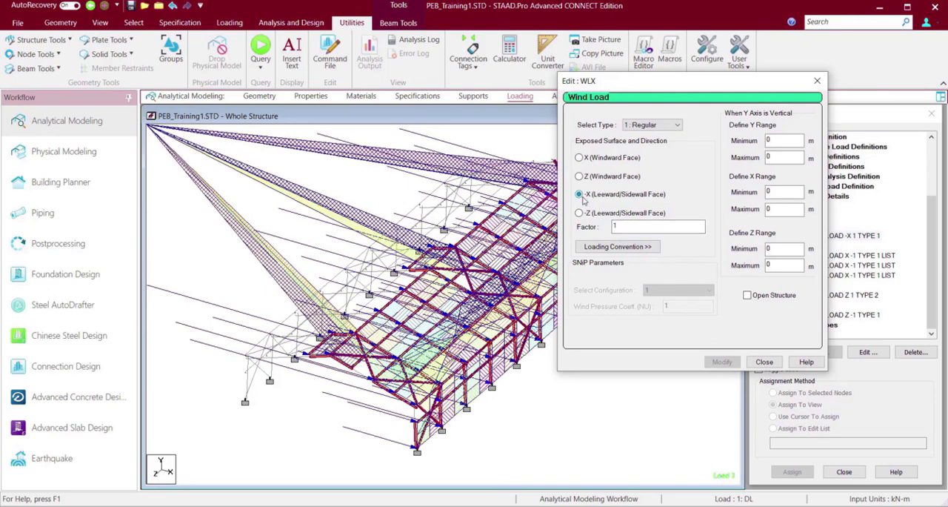
Set the factor of the -X leeward wind load in WLX to -1 and check its direction on the structure.
left_click(616, 227)
type("1")
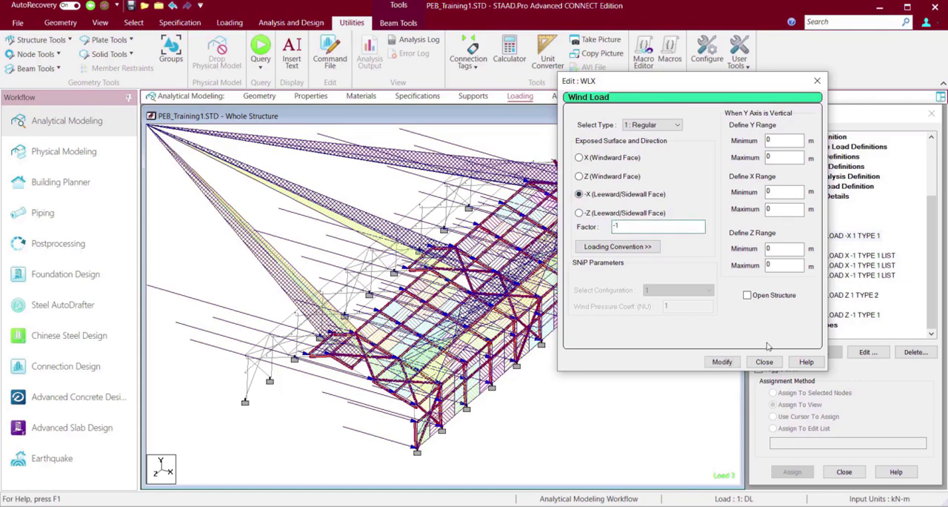
left_click(722, 362)
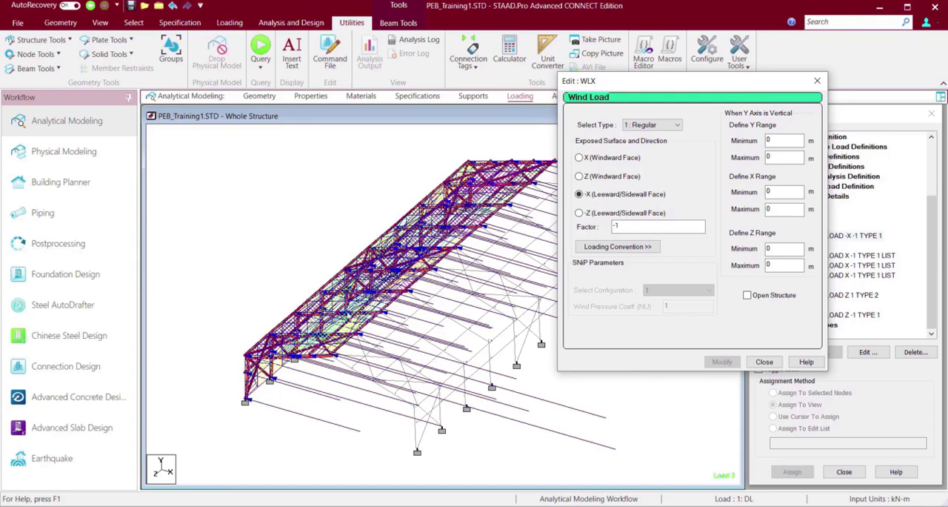
left_click(763, 362)
left_click(349, 446)
key("Up")
key("Down")
key("Down")
key("Up")
key("Up")
key("Up")
Set the wind load of load case WLX back to the X windward face with factor 1 and save the model.
double_click(839, 236)
left_click(469, 299)
key("BackSpace")
left_click(431, 230)
left_click(574, 435)
left_click(615, 436)
left_click(131, 6)
left_click(462, 319)
scroll(366, 163, "down", 6)
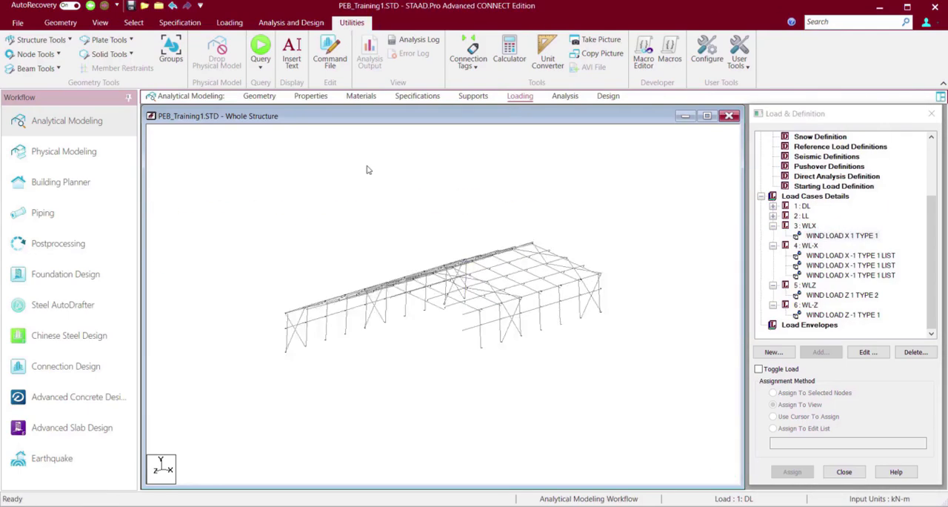
scroll(421, 285, "up", 6)
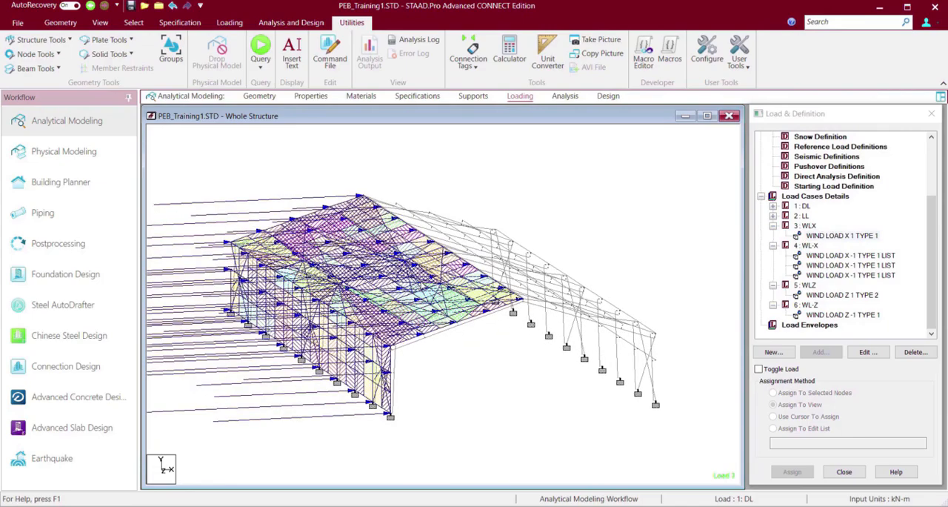
Change the material of the 0.025 m circular section on bracing beams 240 to 275 to STEEL.
left_click(311, 95)
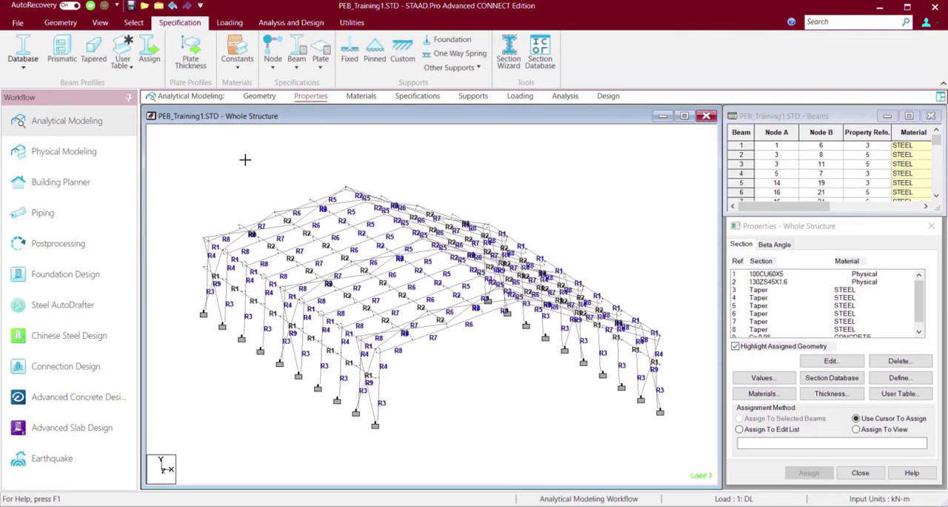
key("Left")
key("Up")
left_click(259, 259)
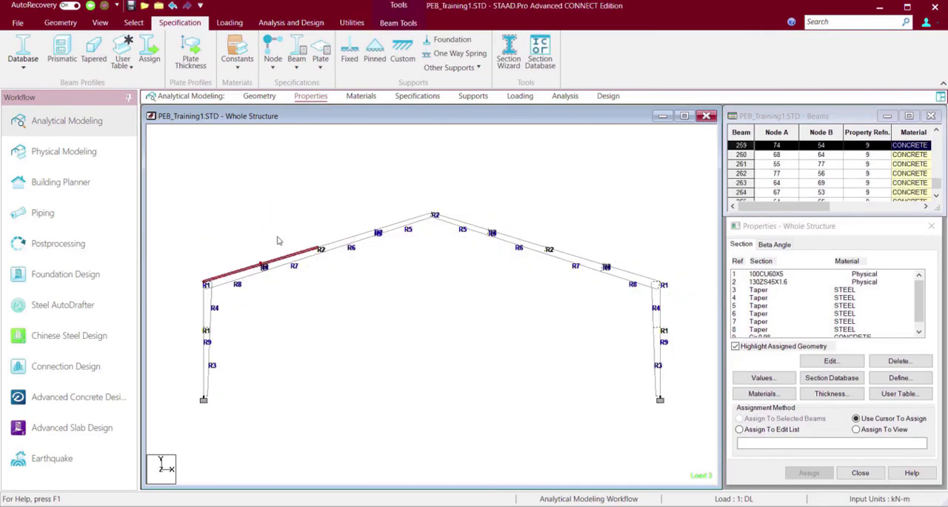
left_click(276, 237)
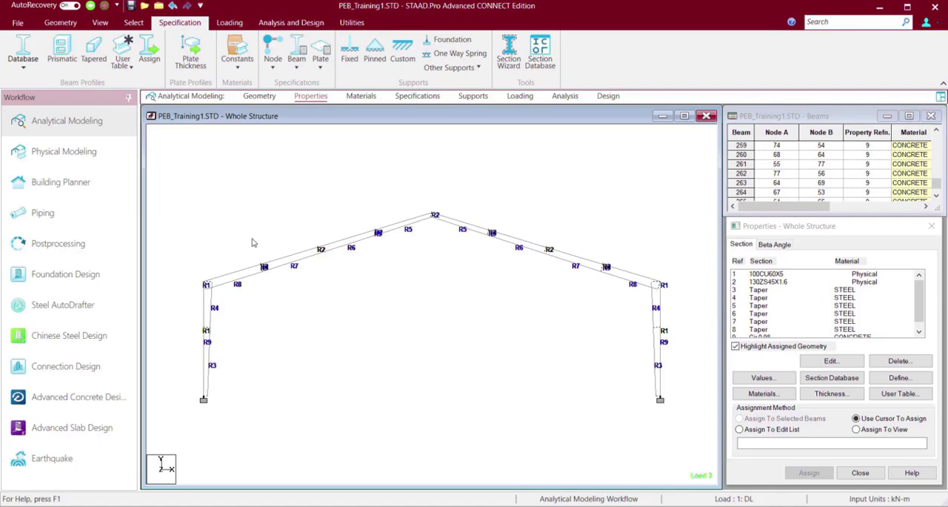
left_click(134, 23)
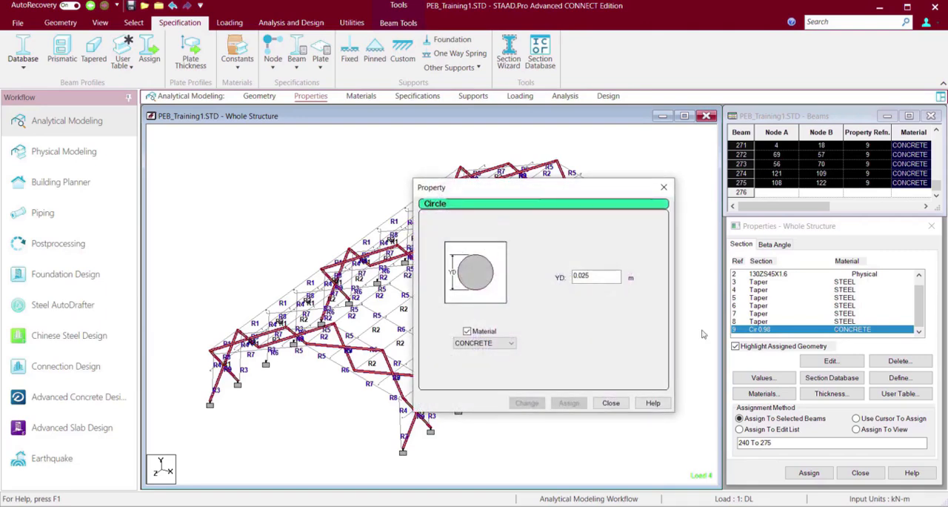
left_click(489, 344)
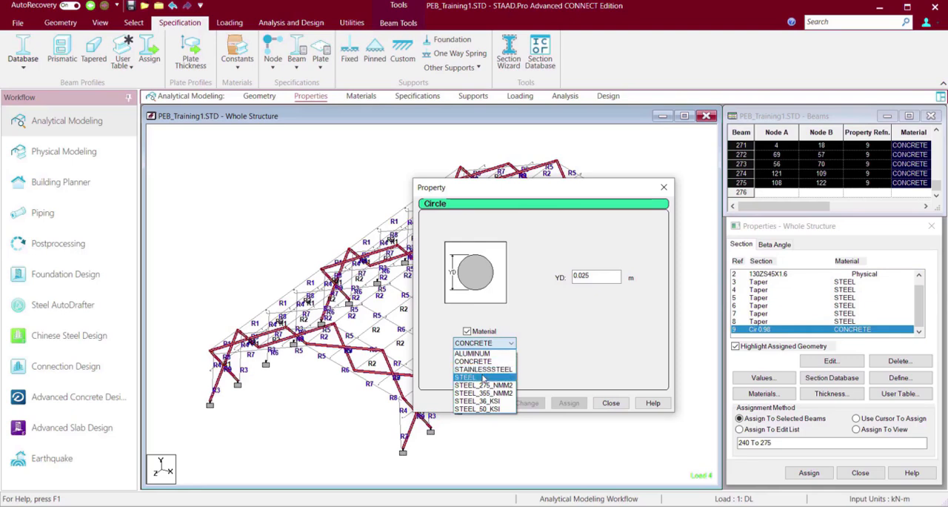
left_click(483, 377)
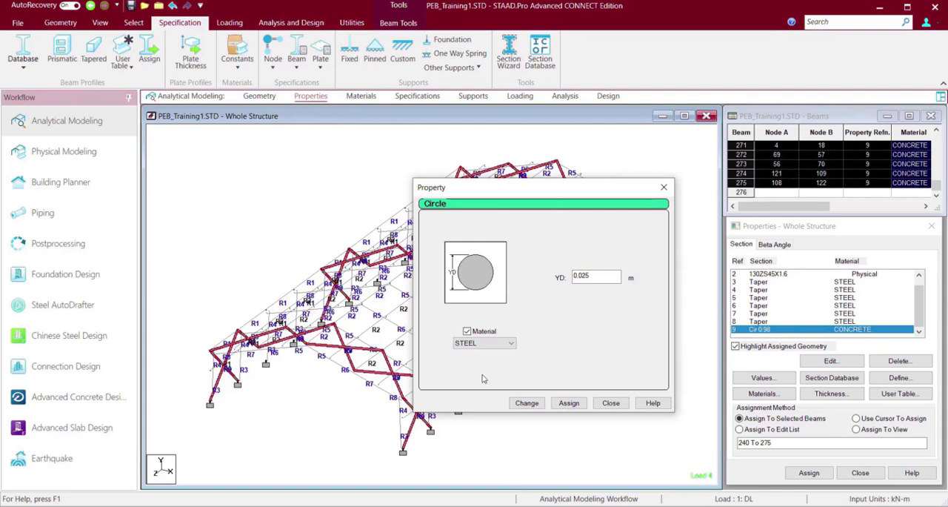
left_click(526, 403)
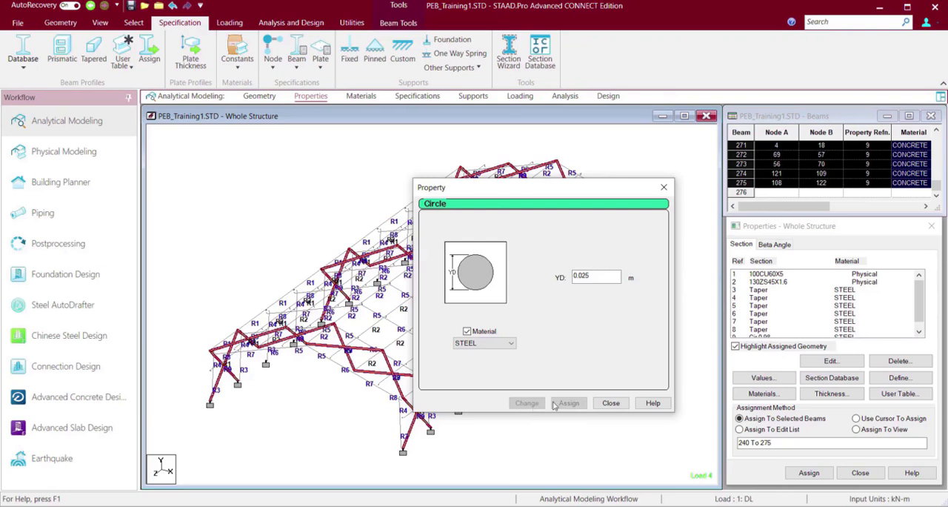
left_click(610, 403)
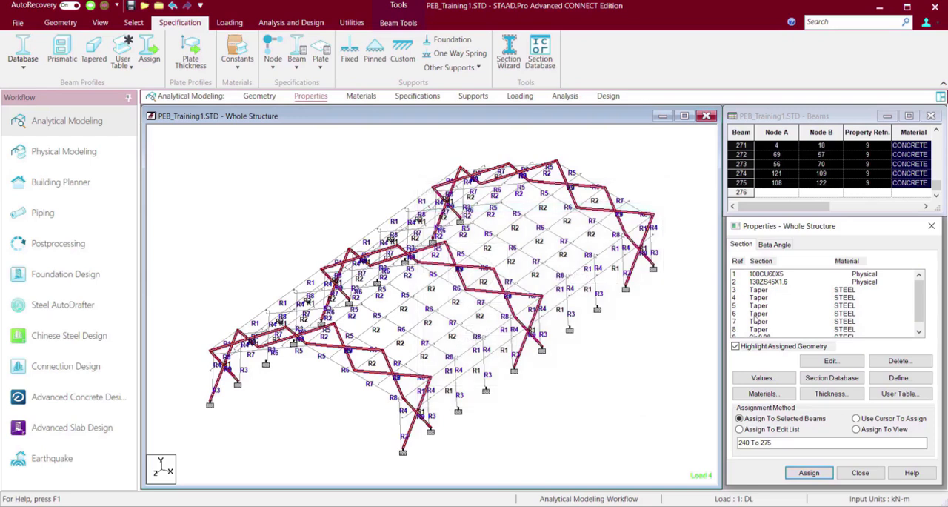
Open the model's command file in the editor and examine the member property and material definitions.
left_click(767, 274)
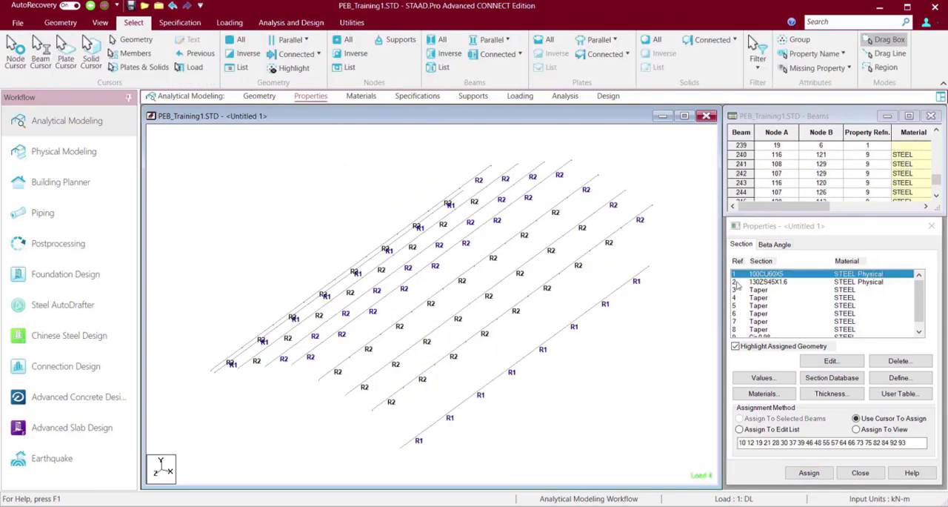
left_click(352, 22)
left_click(343, 72)
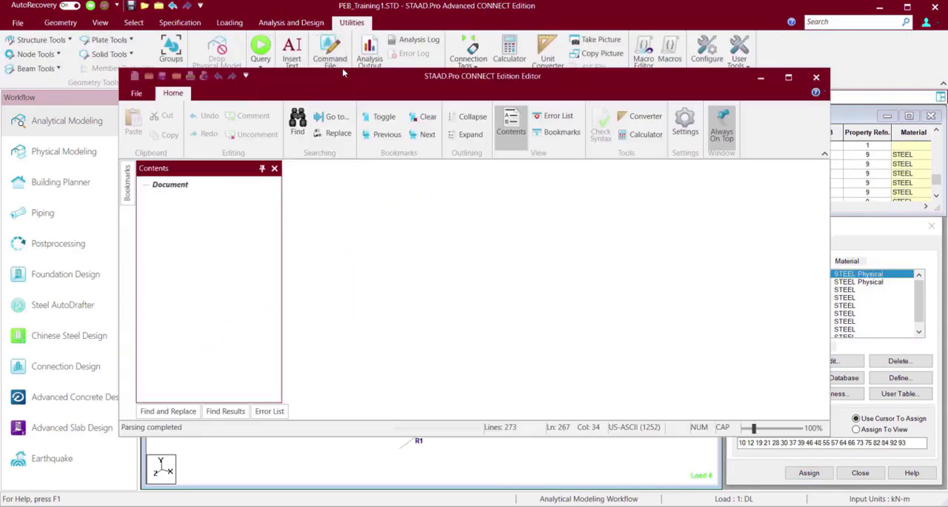
scroll(463, 252, "down", 10)
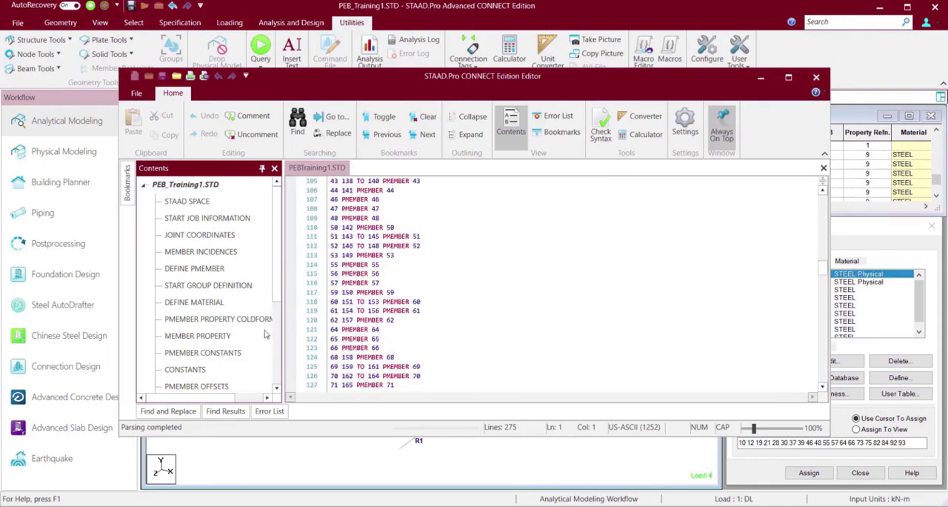
left_click(198, 335)
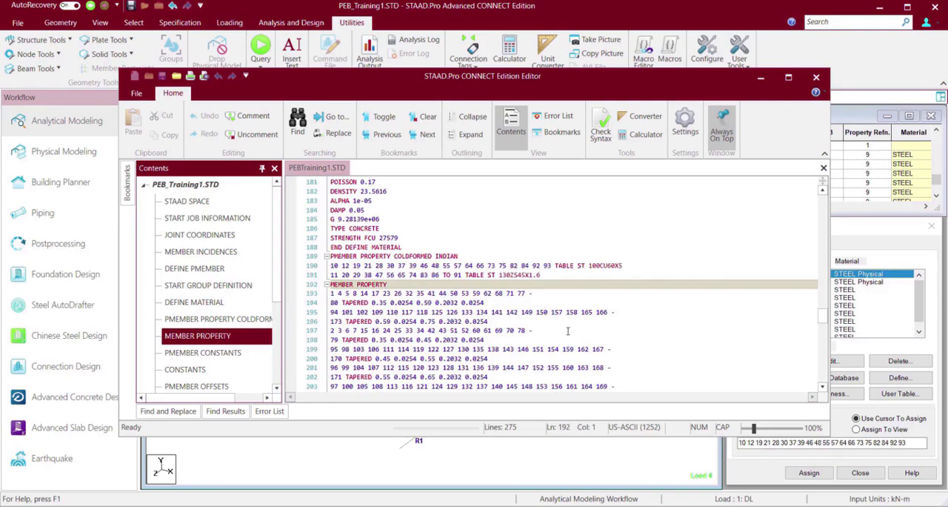
scroll(568, 330, "down", 12)
scroll(568, 331, "up", 20)
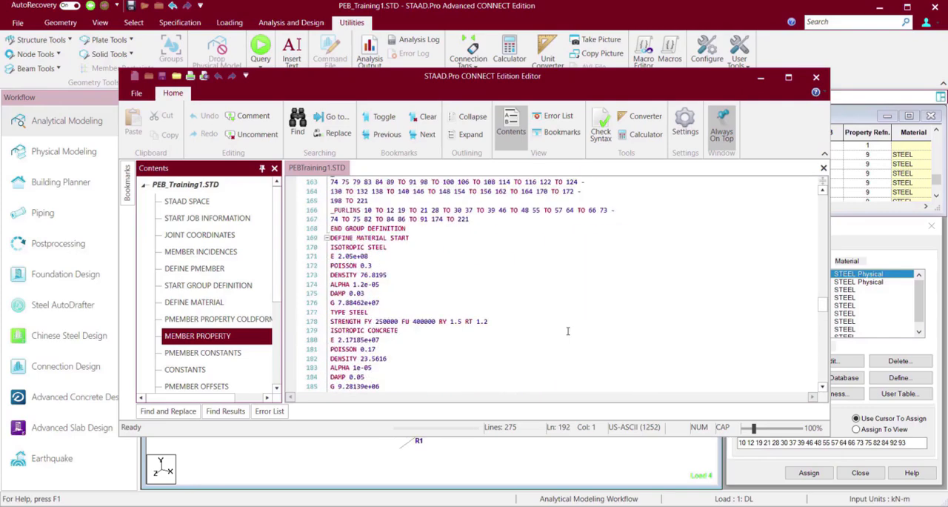
scroll(569, 331, "up", 20)
scroll(569, 332, "down", 20)
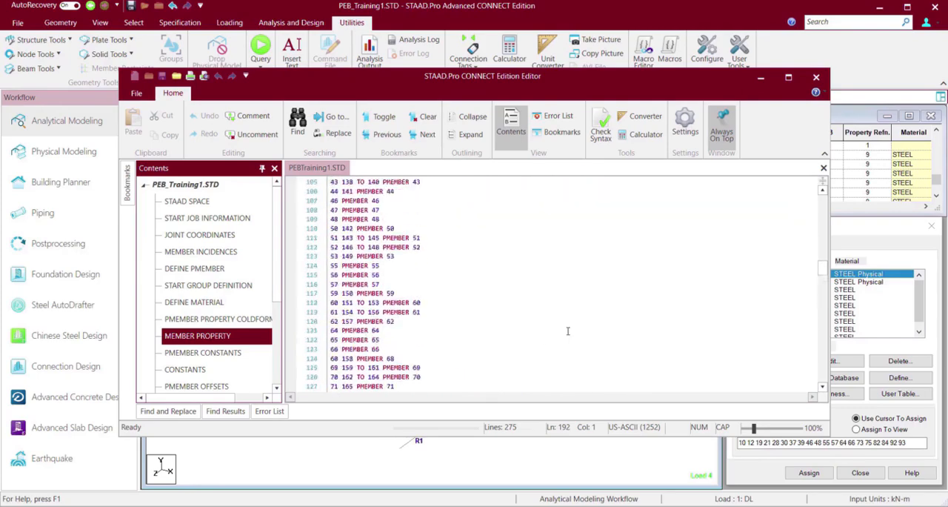
scroll(568, 331, "up", 10)
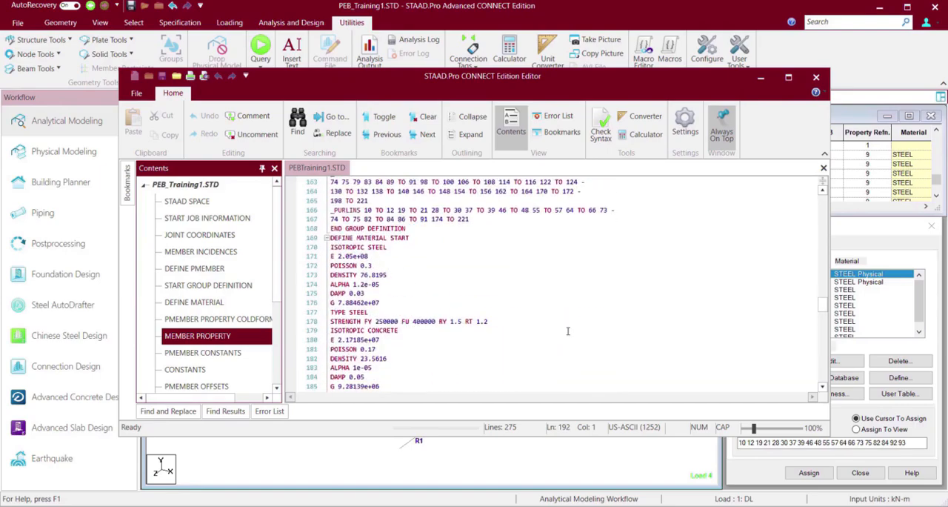
Insert the line MATERIAL STEEL ALL directly below the CONSTANTS heading in the command file.
left_click(219, 354)
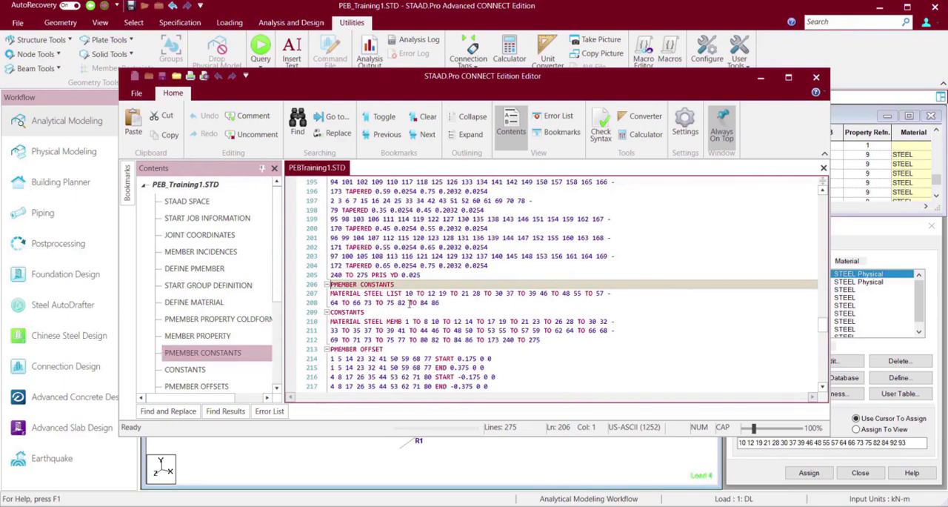
left_click(373, 312)
key("Return")
type("MATERIA")
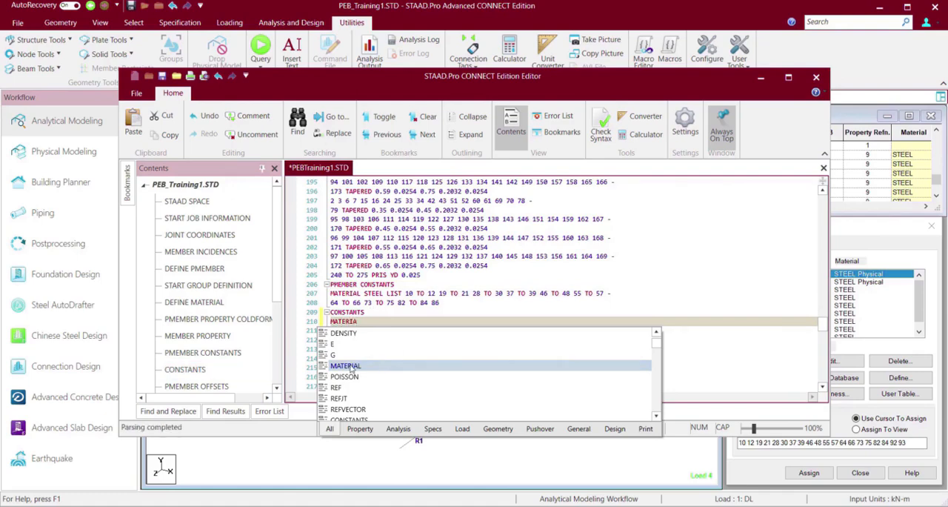
double_click(385, 368)
type("STEEL ALL")
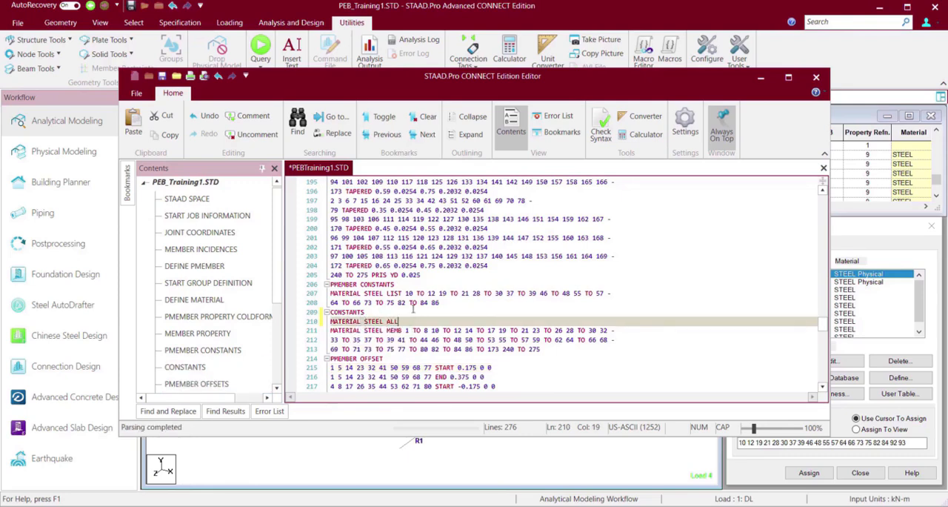
Copy the MATERIAL STEEL ALL line to below the PMEMBER CONSTANTS heading.
left_click(402, 287)
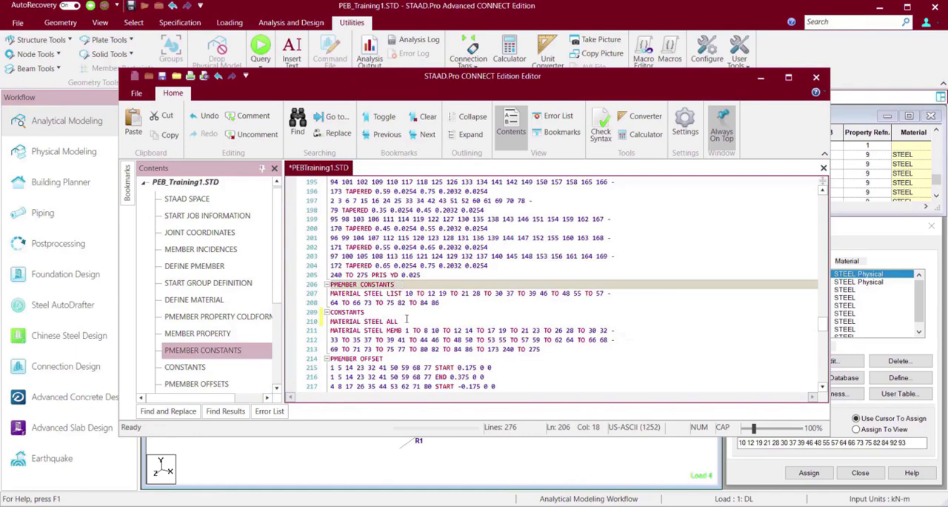
left_click(326, 322)
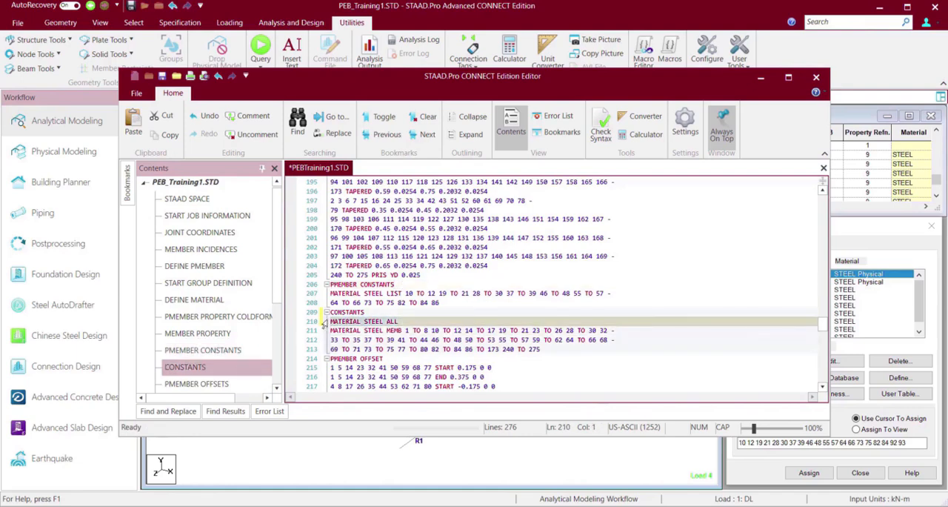
left_click(398, 286)
key("Return")
key("Return")
type("MATERIAL STEEL ALL")
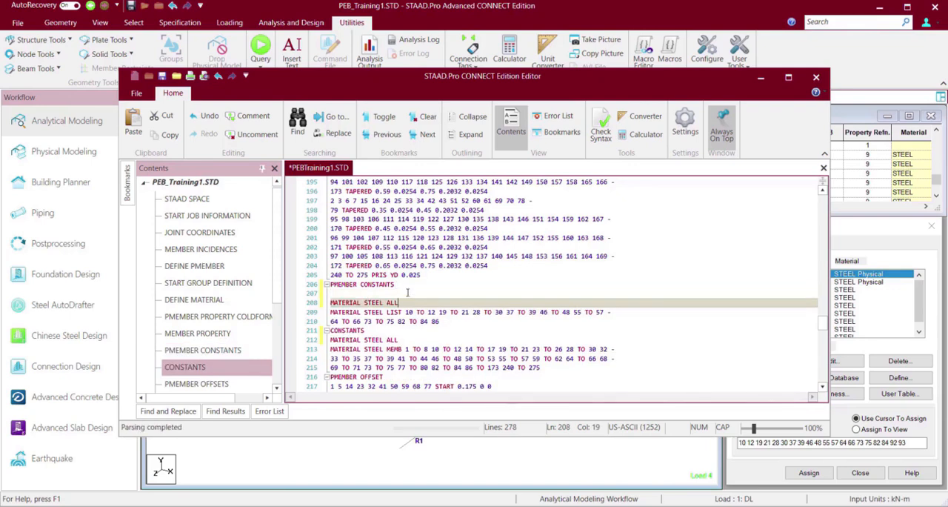
Comment out the two-line MATERIAL STEEL LIST statement under PMEMBER CONSTANTS, then save the command file and close the editor.
left_click_drag(441, 321, 432, 314)
left_click(250, 119)
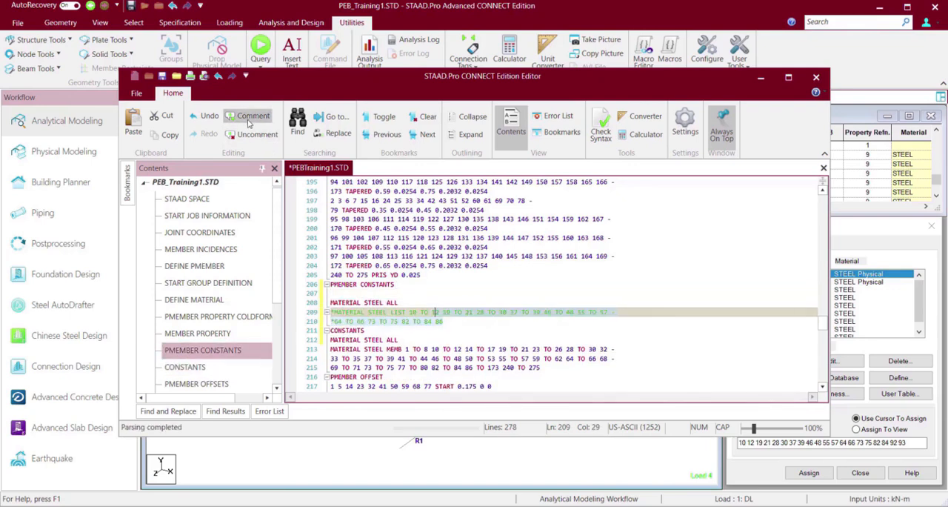
key("ctrl+s")
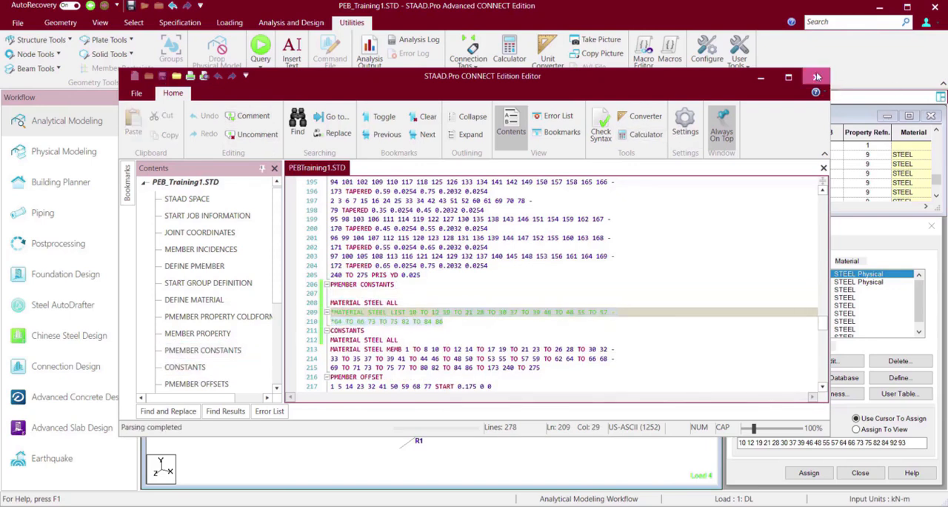
left_click(816, 77)
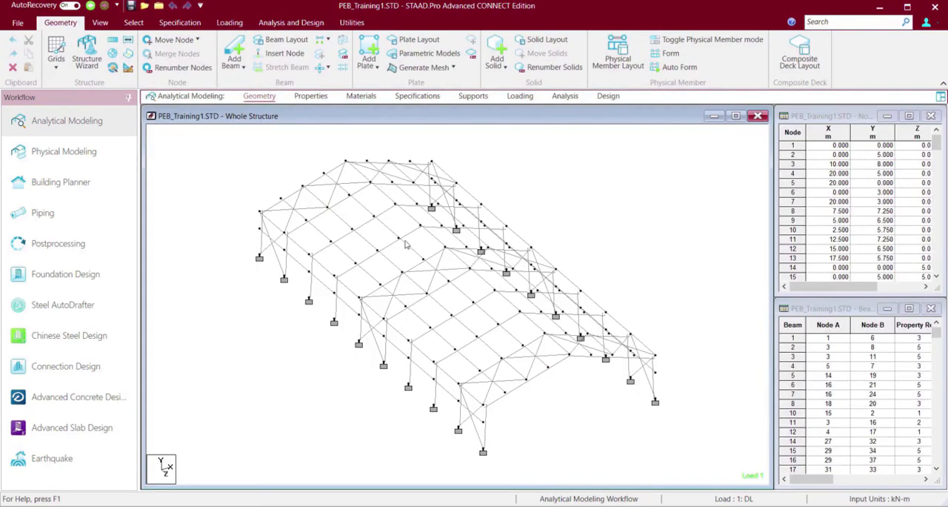
Select the bracing beams with the circular section and isolate them in a new view shown in the active window.
left_click(279, 23)
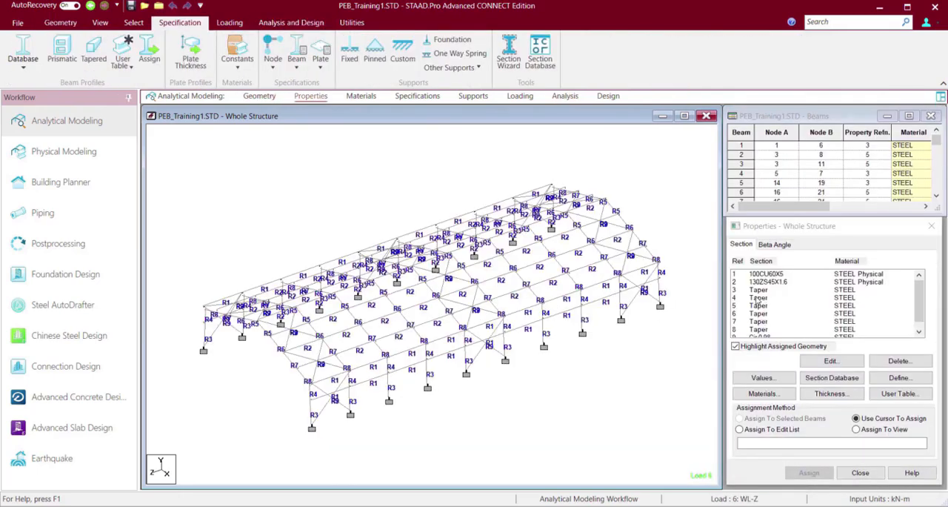
scroll(757, 300, "down", 1)
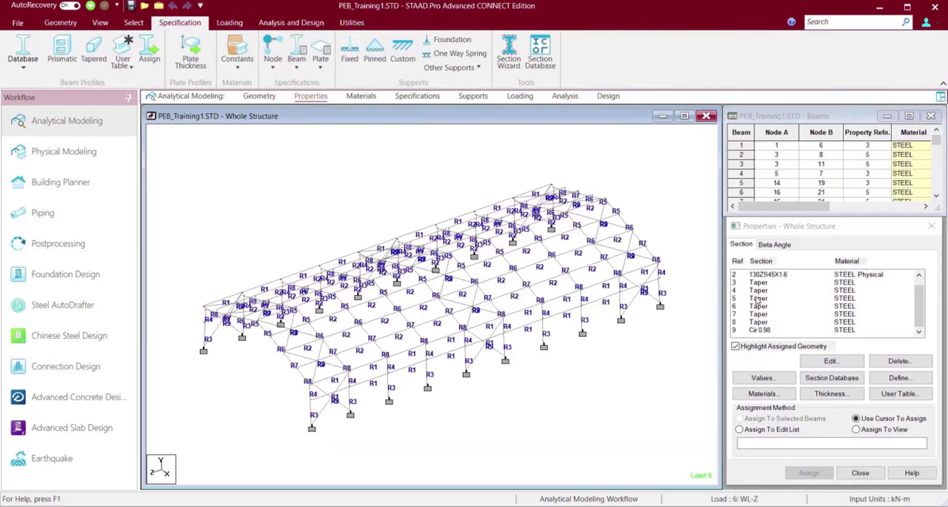
left_click(757, 329)
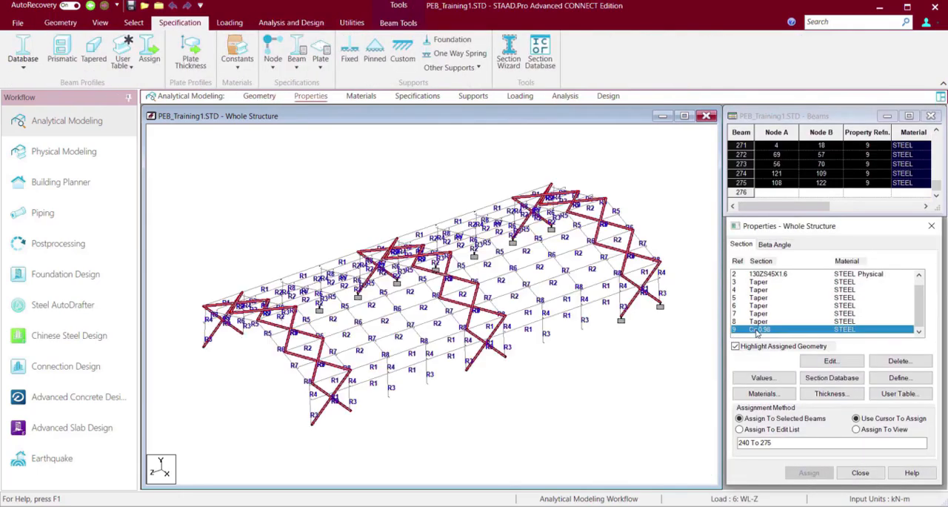
right_click(263, 132)
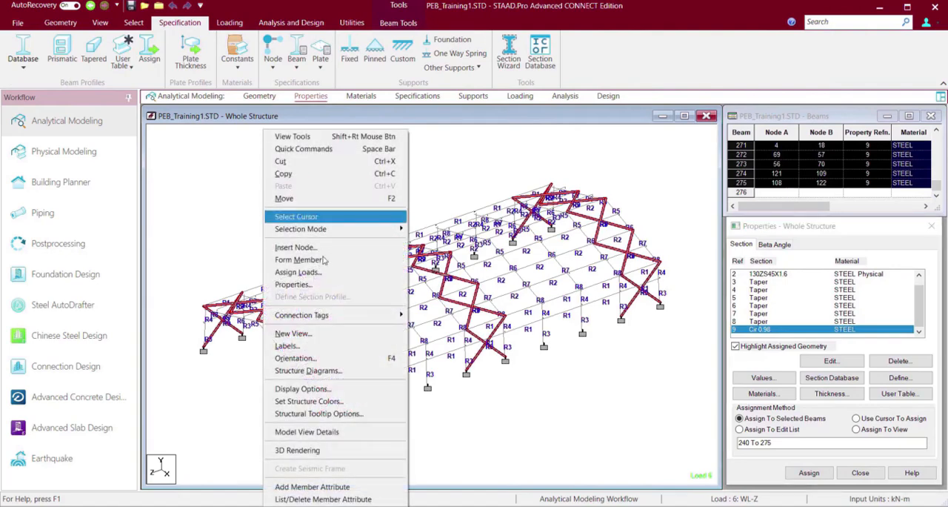
left_click(350, 333)
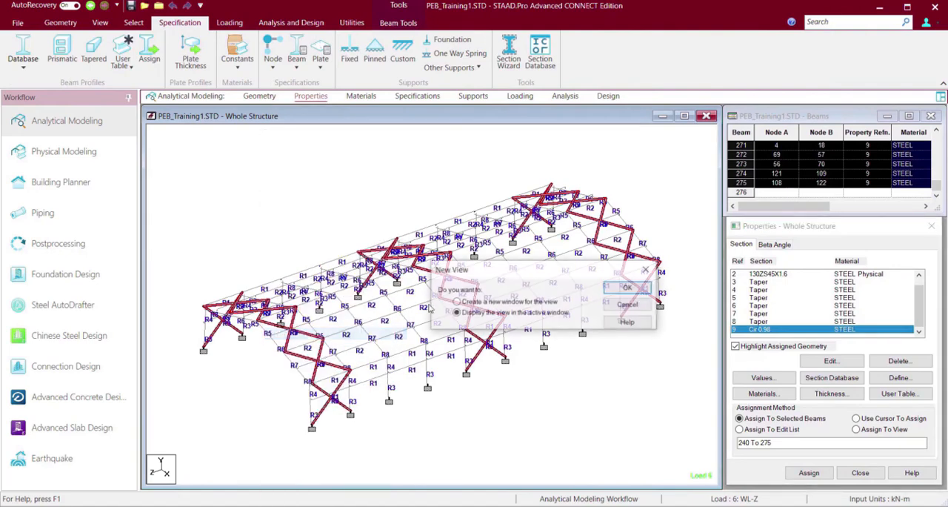
left_click(628, 289)
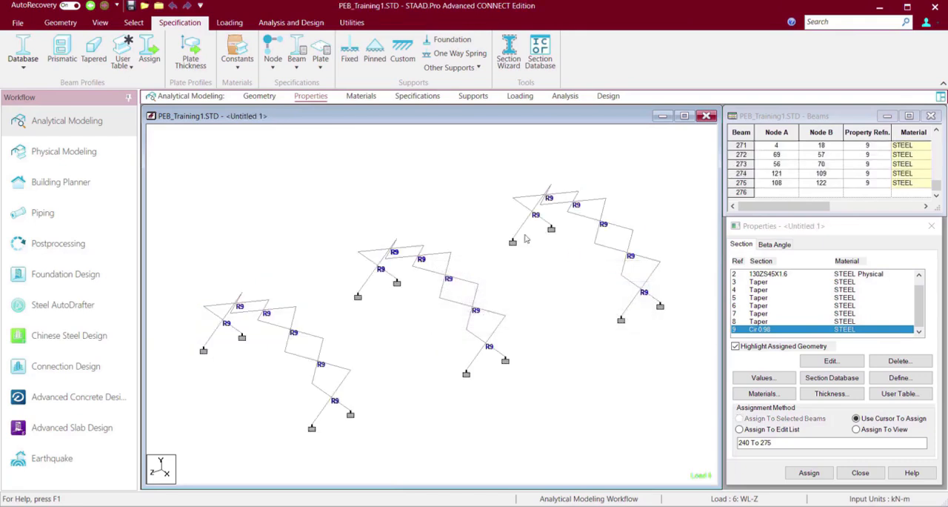
Inspect the isolated bracing members in a 3D rendering and close the rendering window.
left_click(99, 23)
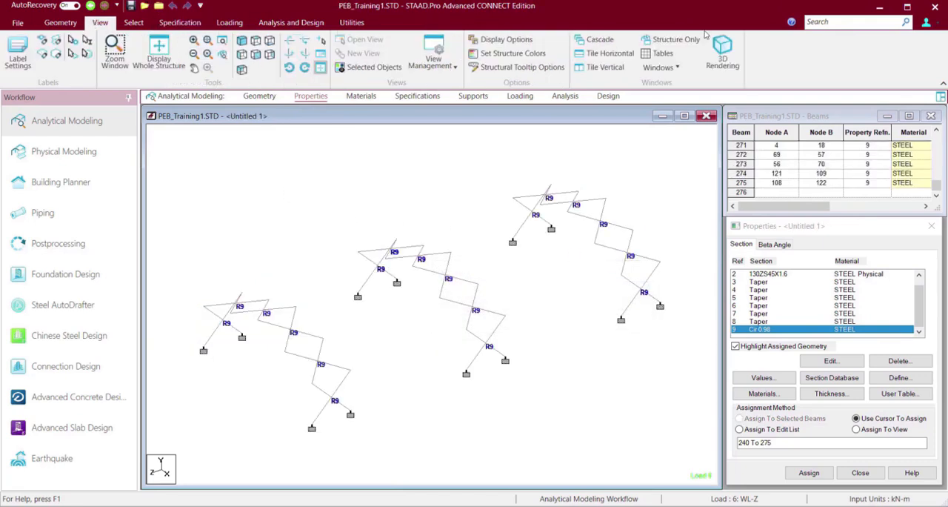
left_click(722, 53)
scroll(535, 413, "up", 5)
left_click_drag(593, 246, 325, 187)
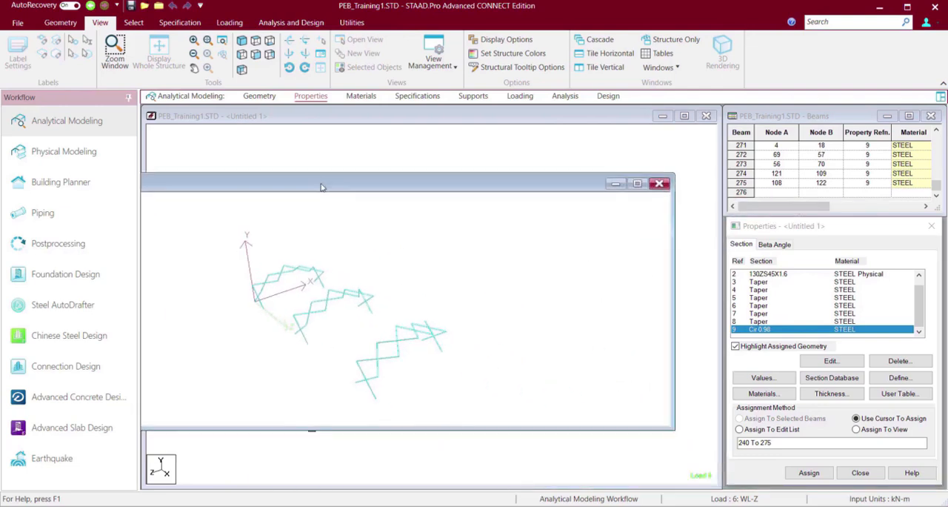
left_click(659, 183)
Select all the isolated bracing members and assign them the Tension Only member specification.
left_click_drag(200, 138, 576, 440)
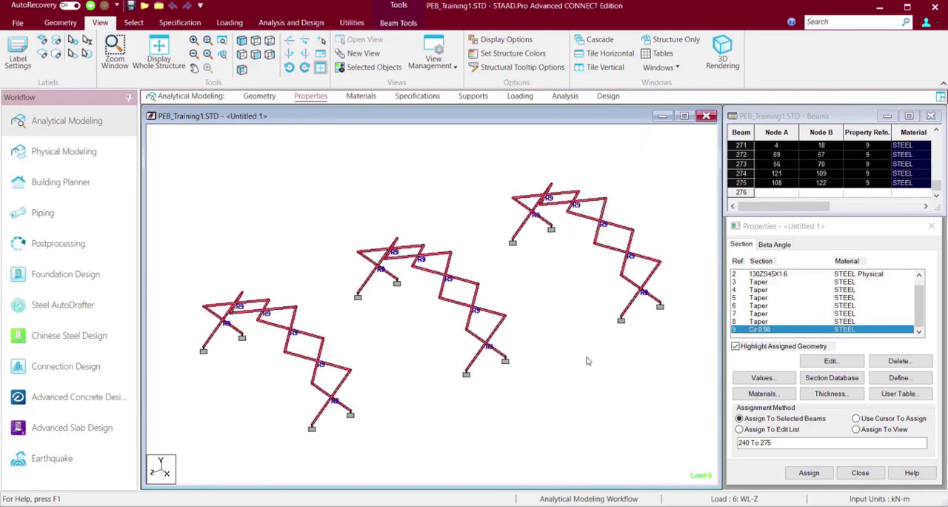
left_click(180, 22)
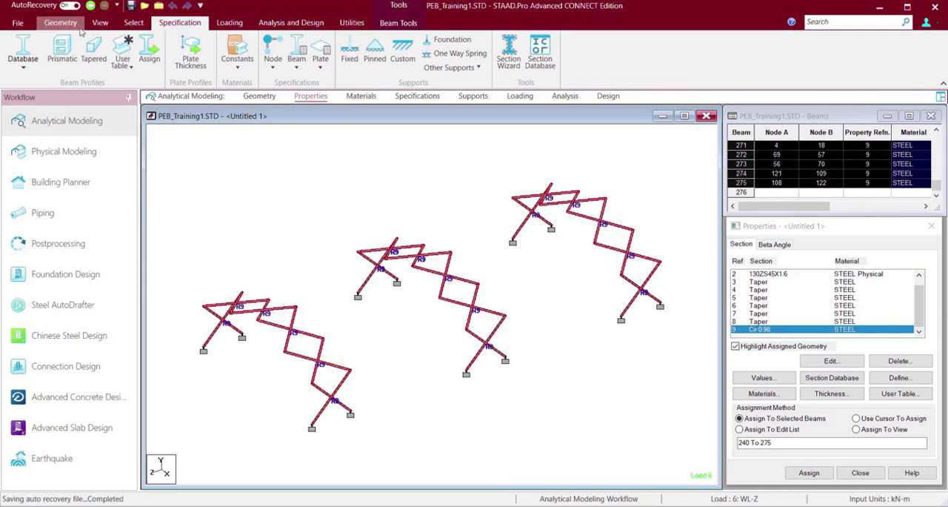
left_click(297, 65)
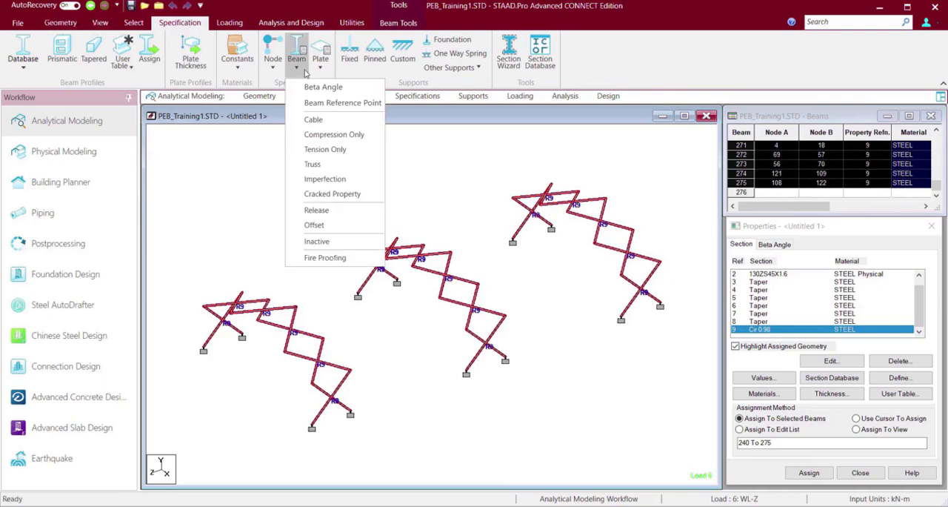
left_click(326, 149)
left_click(306, 369)
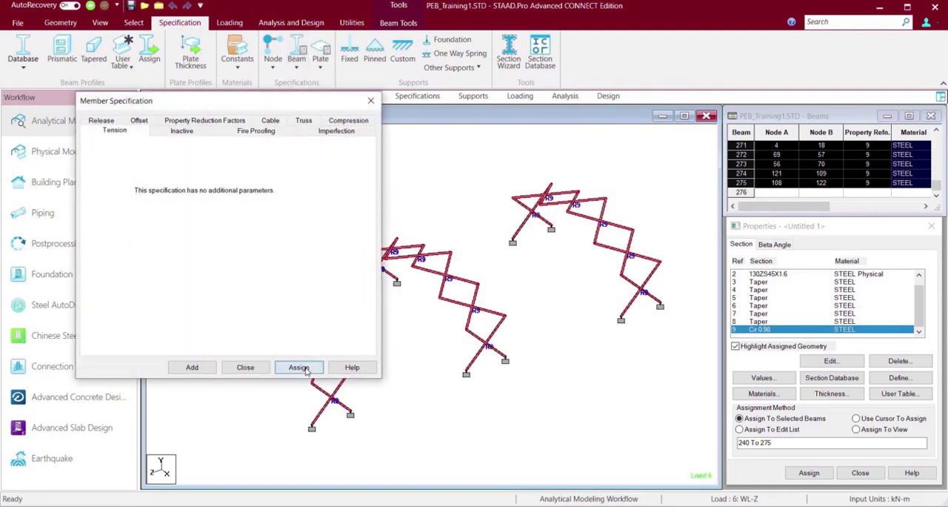